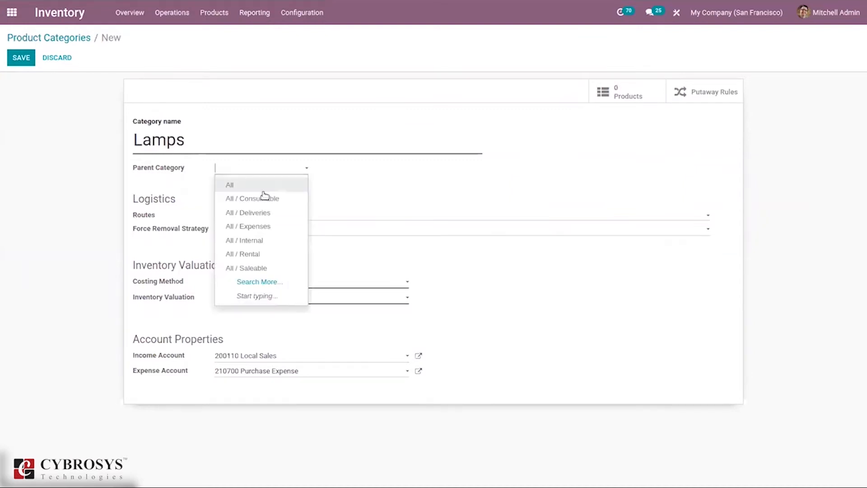
Set the Lamps category's parent category to All and its costing method to Standard Price
{"action": "left_click", "coordinate": [261, 186]}
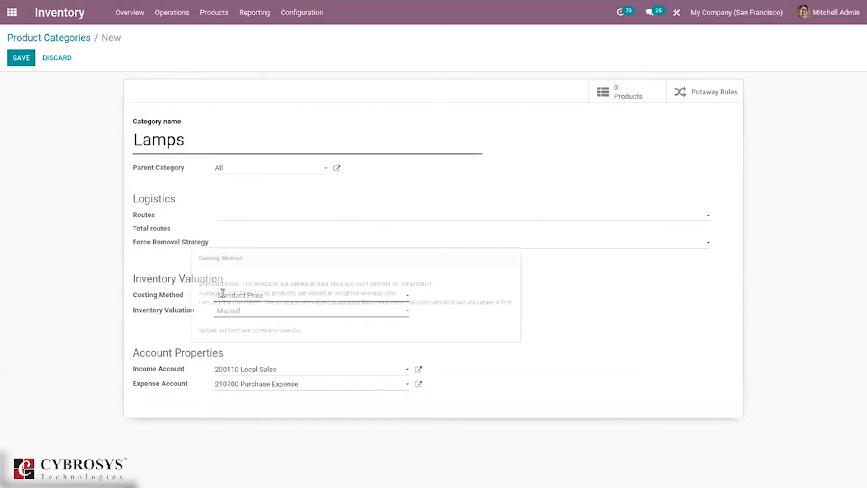
{"action": "left_click", "coordinate": [247, 295]}
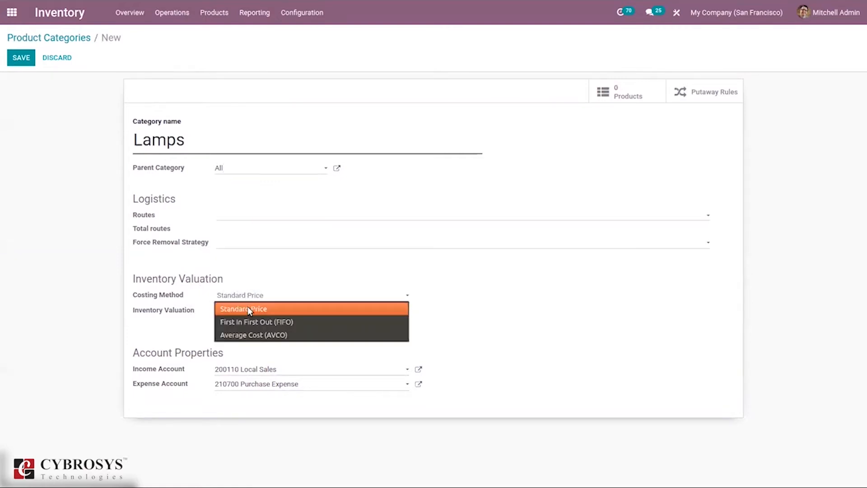
{"action": "left_click", "coordinate": [250, 309]}
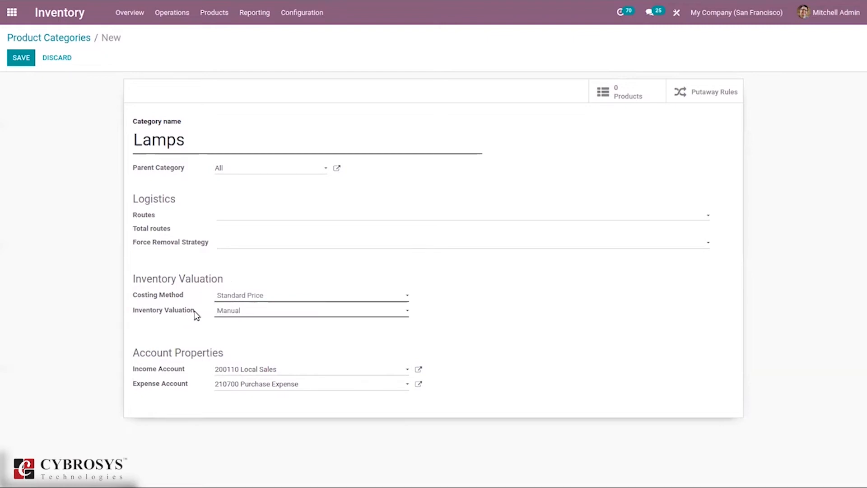
Review the inventory valuation options of the Lamps category and set the valuation to Automated
{"action": "left_click", "coordinate": [221, 312]}
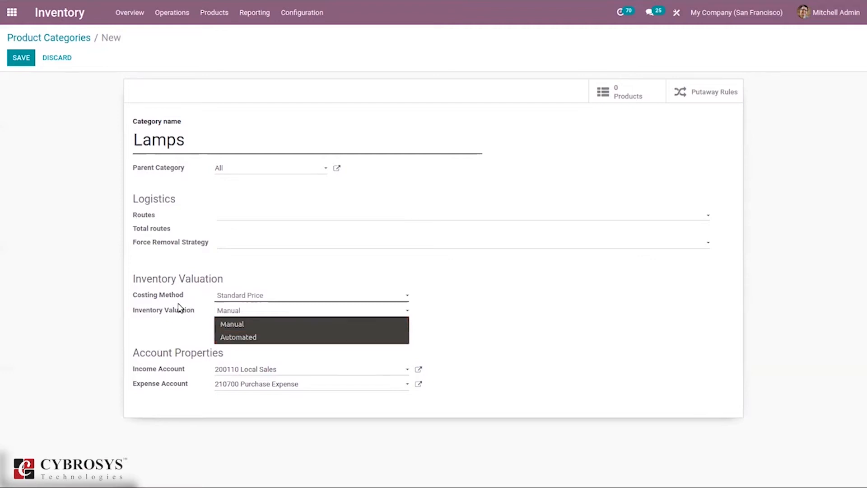
{"action": "mouse_move", "coordinate": [180, 312]}
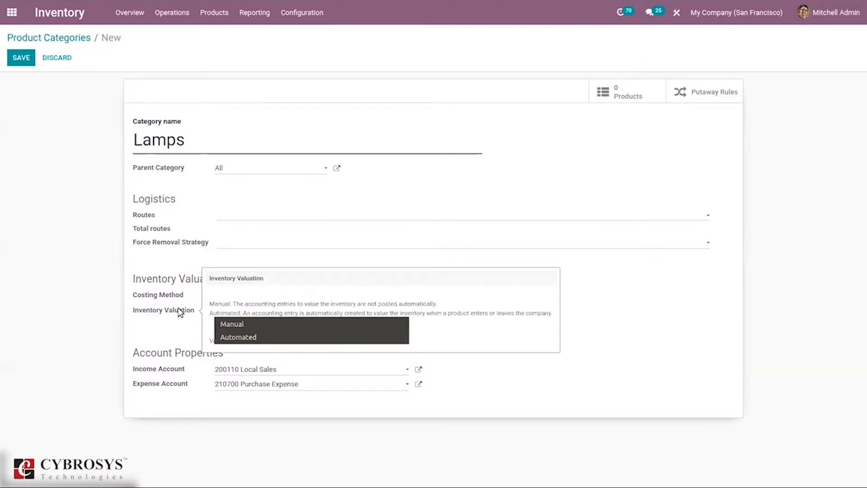
{"action": "left_click", "coordinate": [220, 322]}
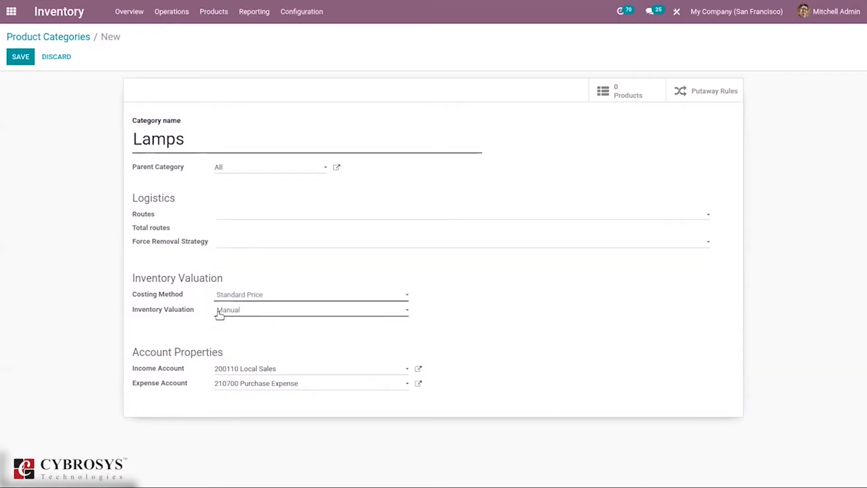
{"action": "left_click", "coordinate": [218, 310]}
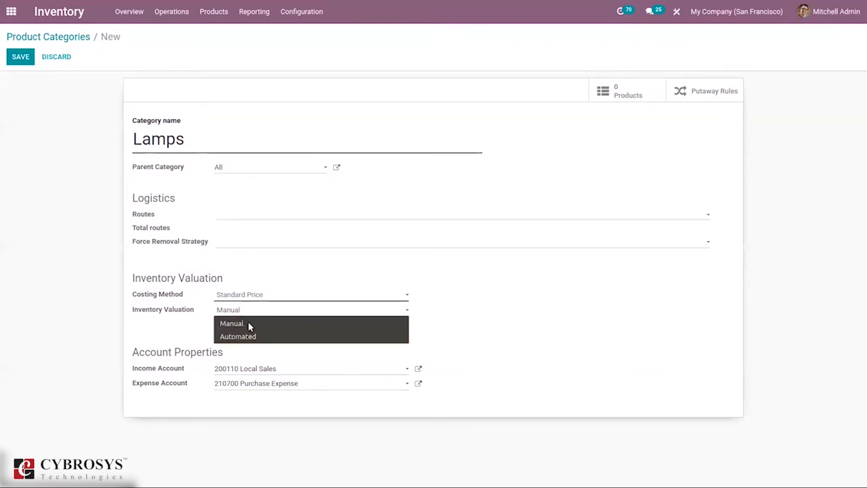
{"action": "left_click", "coordinate": [249, 336]}
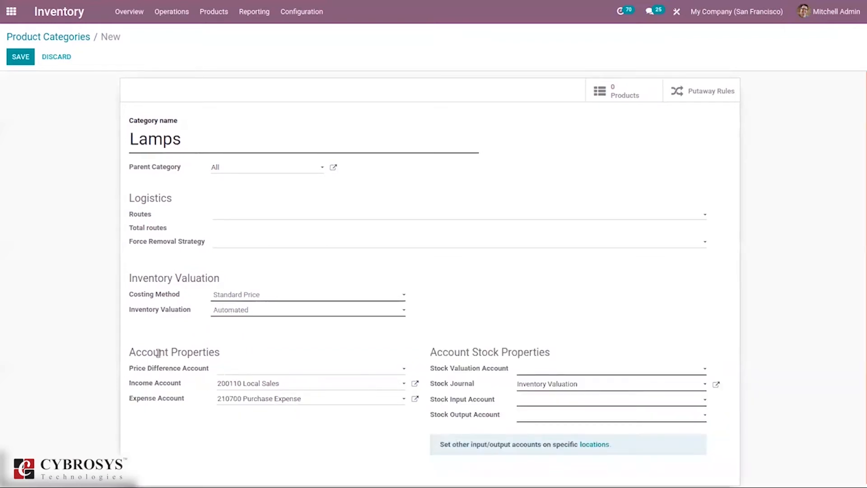
Assign the Stock Valuation account as the Lamps category's stock valuation account
{"action": "mouse_move", "coordinate": [144, 370]}
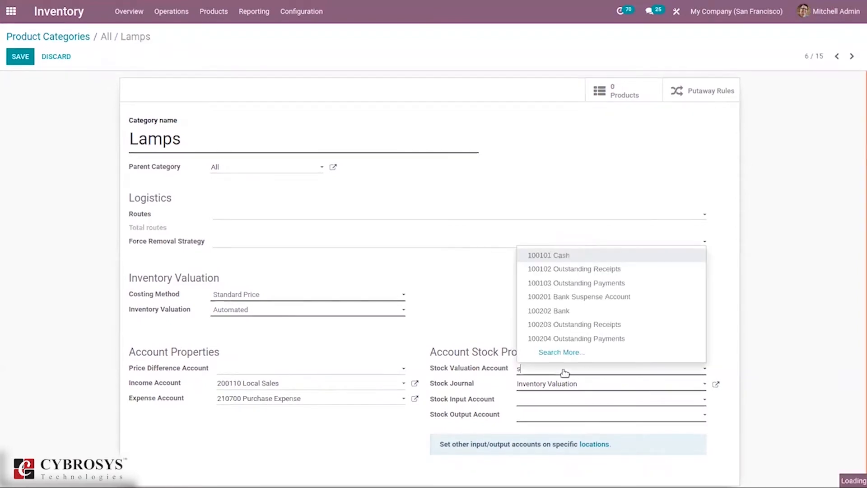
{"action": "type", "text": "sto"}
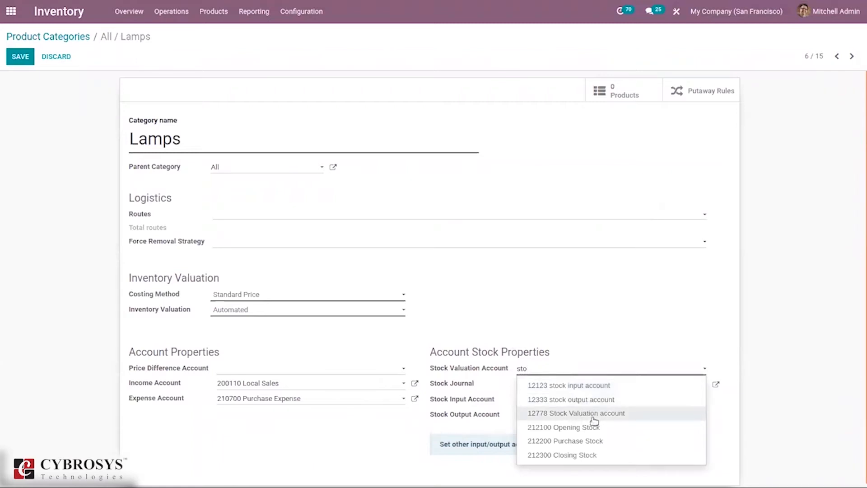
{"action": "left_click", "coordinate": [594, 413]}
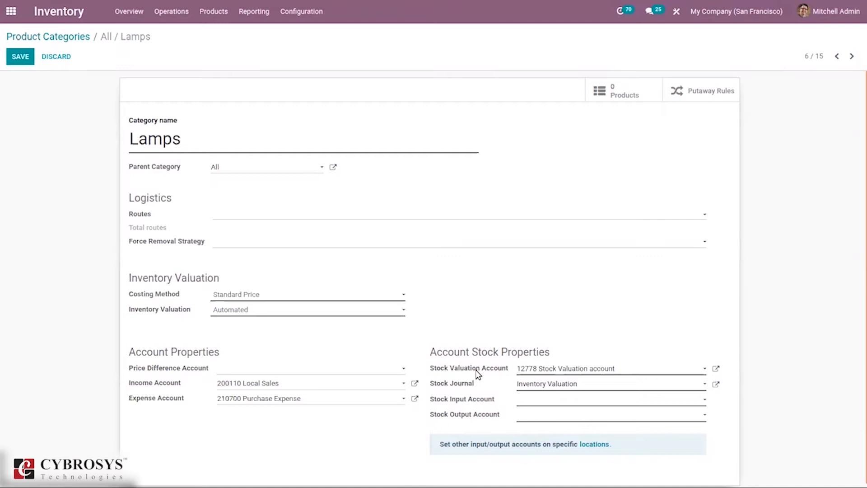
{"action": "mouse_move", "coordinate": [476, 372]}
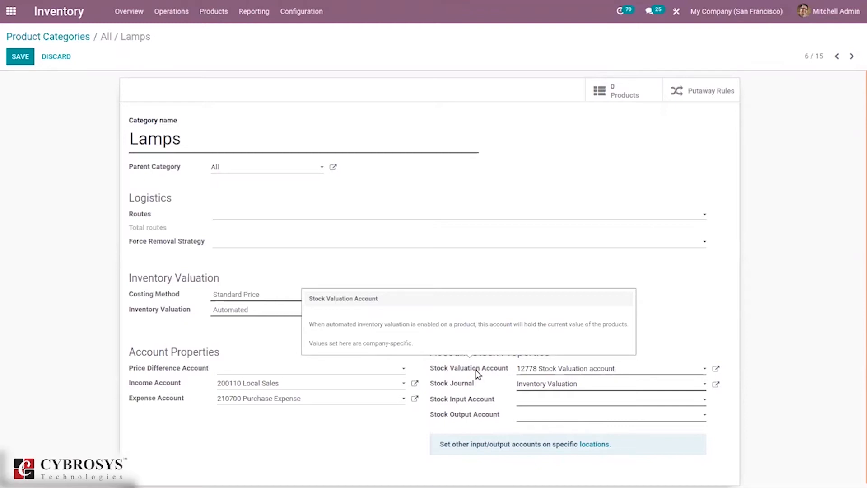
Assign the stock input account and the stock output account to their matching fields and save the Lamps category
{"action": "left_click", "coordinate": [545, 399]}
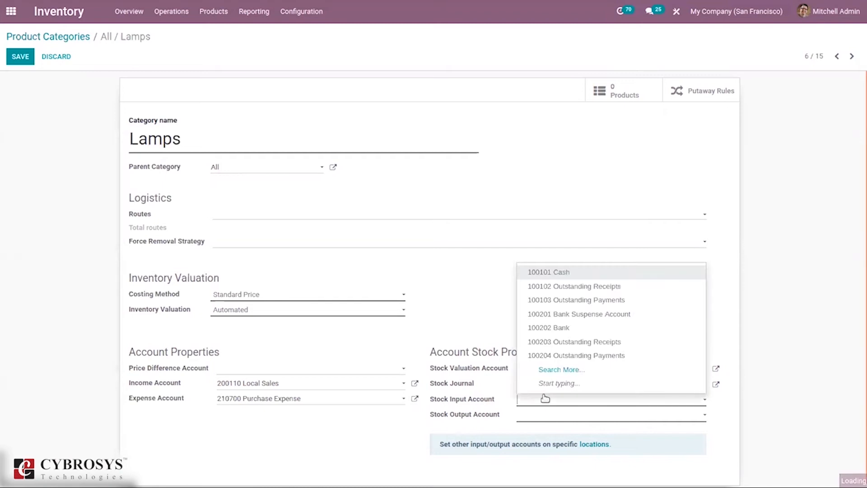
{"action": "type", "text": "input account"}
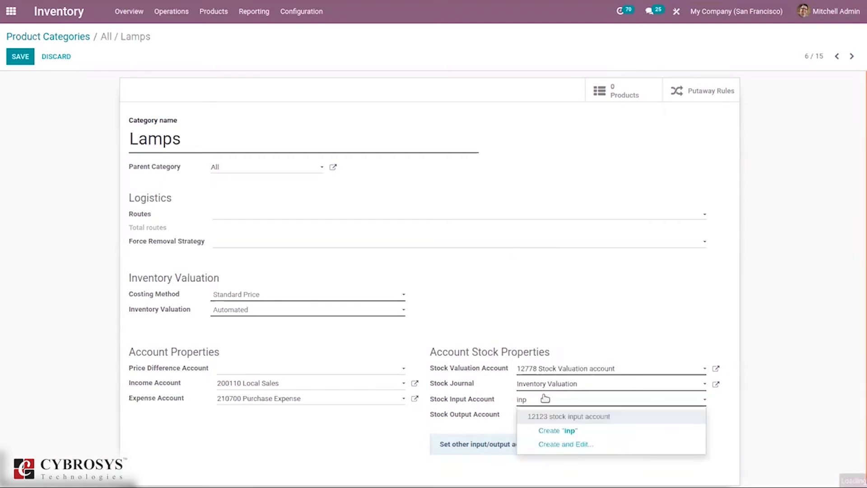
{"action": "left_click", "coordinate": [564, 417]}
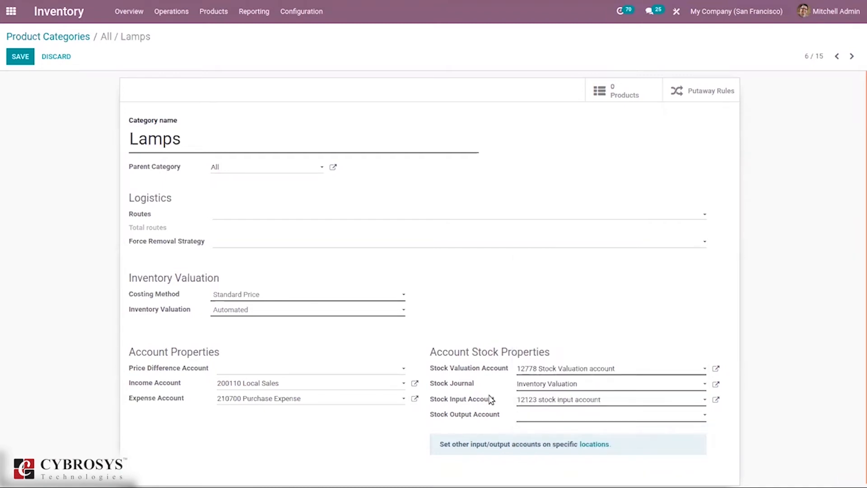
{"action": "left_click", "coordinate": [529, 416]}
{"action": "type", "text": "out"}
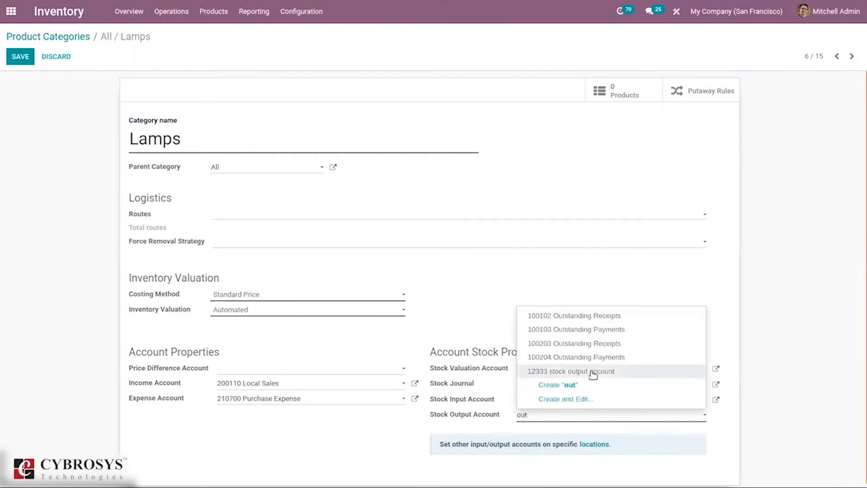
{"action": "left_click", "coordinate": [593, 373]}
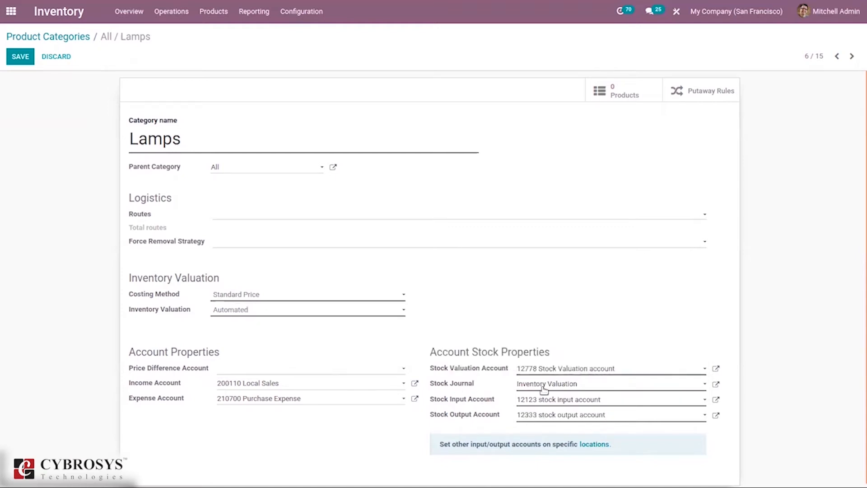
{"action": "scroll", "coordinate": [862, 316], "scroll_direction": "down", "scroll_amount": 1}
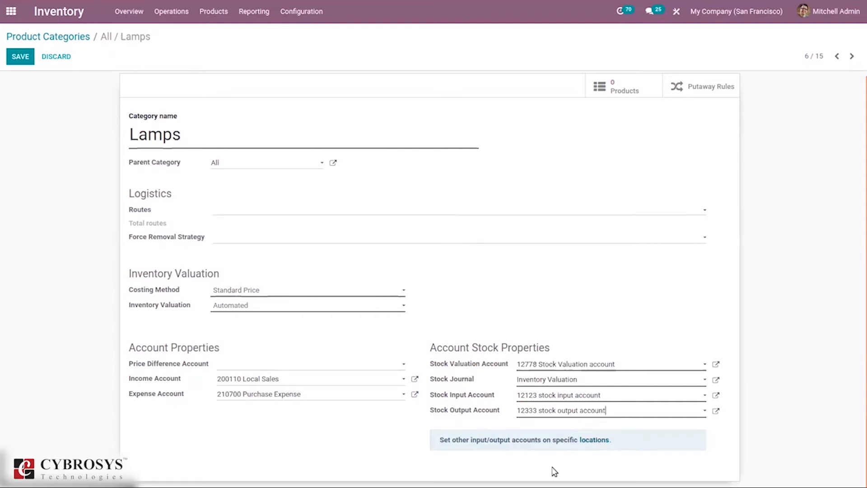
{"action": "left_click", "coordinate": [19, 58]}
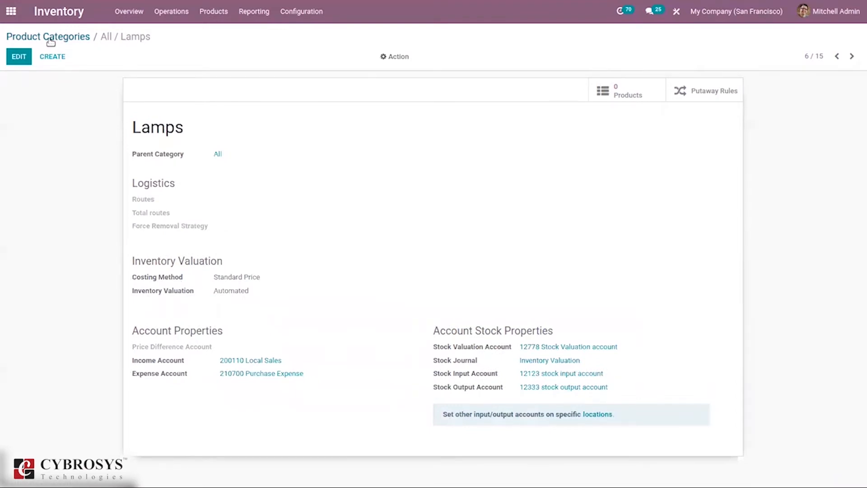
Go from the product categories to the product list and create a new product named Demo standard
{"action": "left_click", "coordinate": [50, 42]}
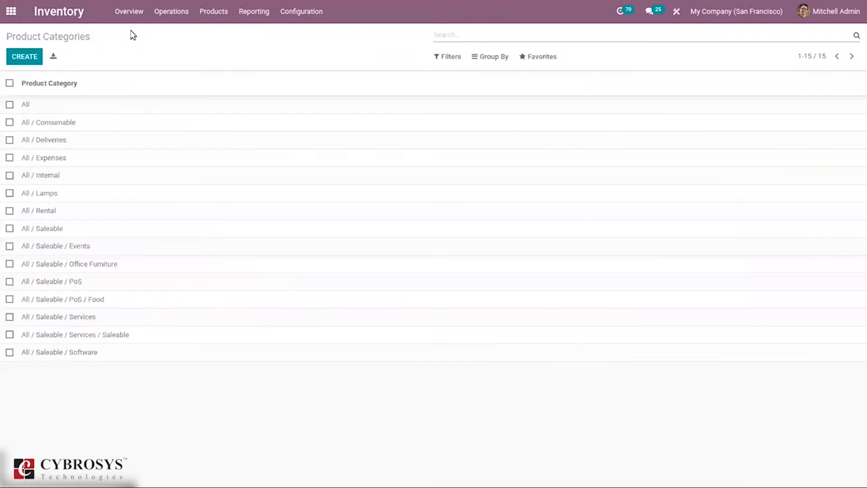
{"action": "left_click", "coordinate": [211, 13]}
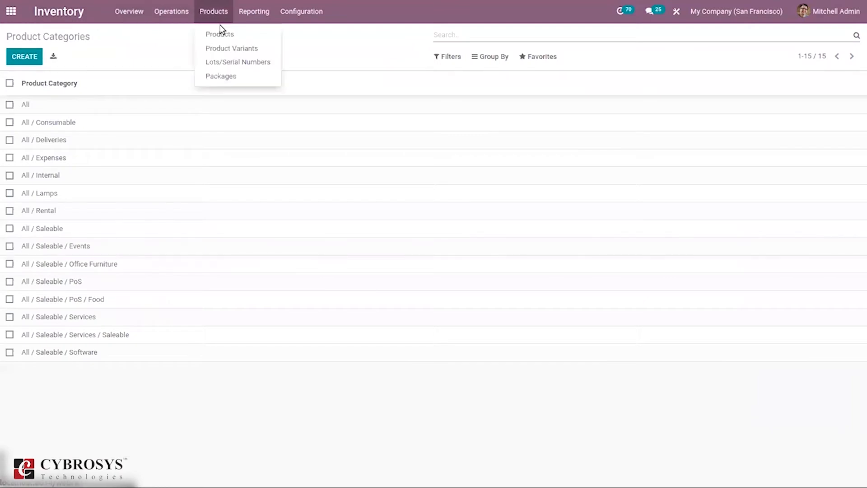
{"action": "left_click", "coordinate": [222, 35]}
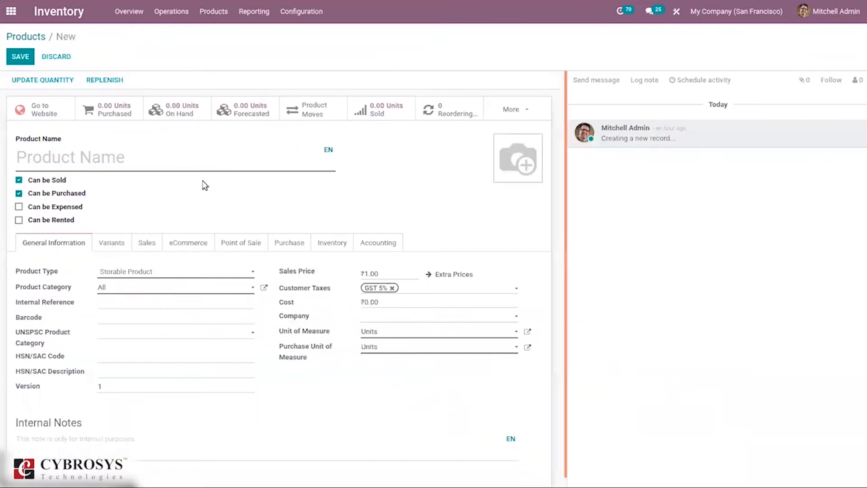
{"action": "type", "text": "Demo stand"}
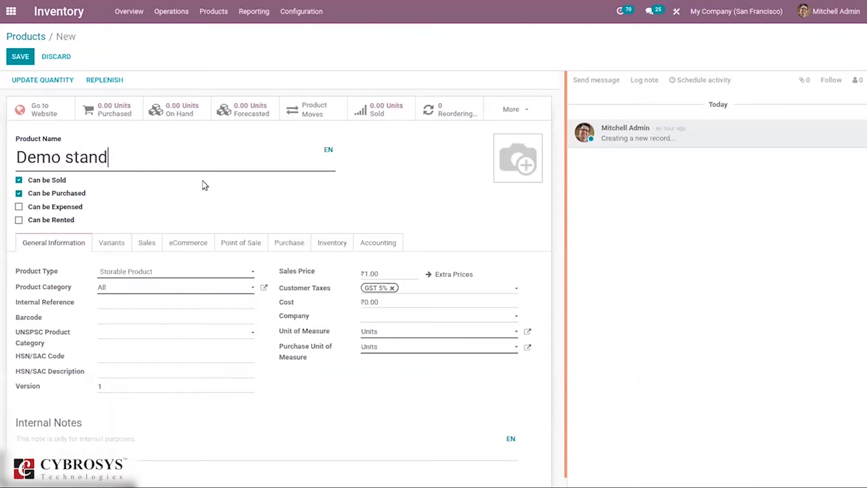
{"action": "type", "text": "ard"}
Set the new product's category to All / Lamps and save the product
{"action": "left_click", "coordinate": [140, 289]}
{"action": "key", "text": "BackSpace"}
{"action": "key", "text": "BackSpace"}
{"action": "key", "text": "BackSpace"}
{"action": "type", "text": "la"}
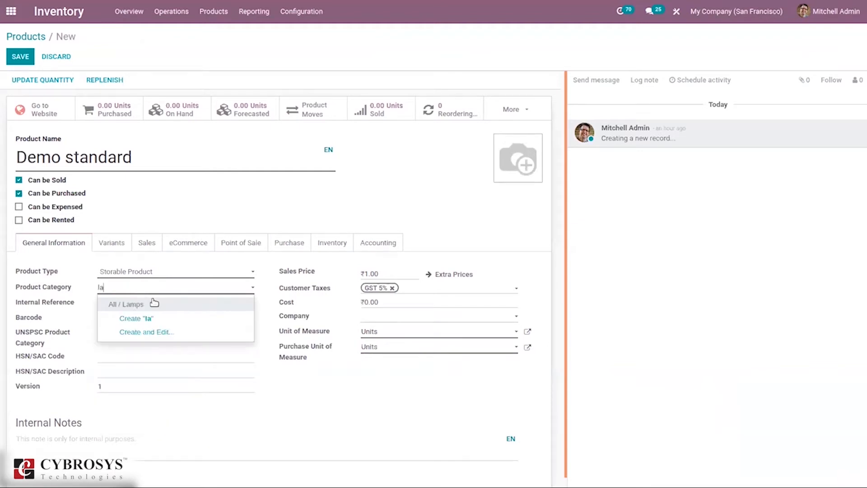
{"action": "left_click", "coordinate": [158, 305]}
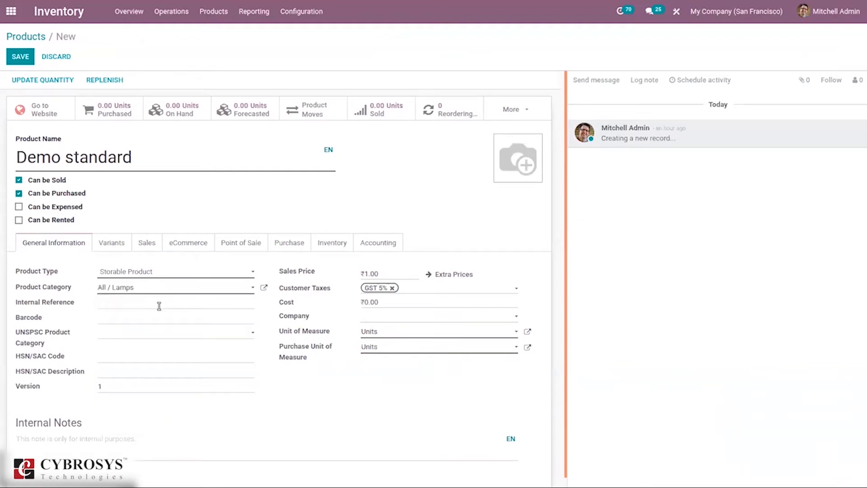
{"action": "left_click", "coordinate": [20, 57]}
{"action": "left_click", "coordinate": [20, 57]}
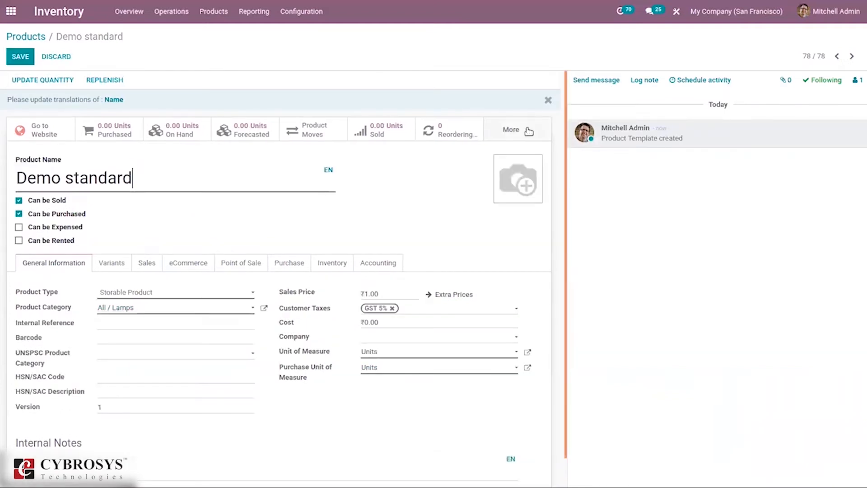
Open the bills of materials of the Demo standard product and start a new one
{"action": "left_click", "coordinate": [527, 129]}
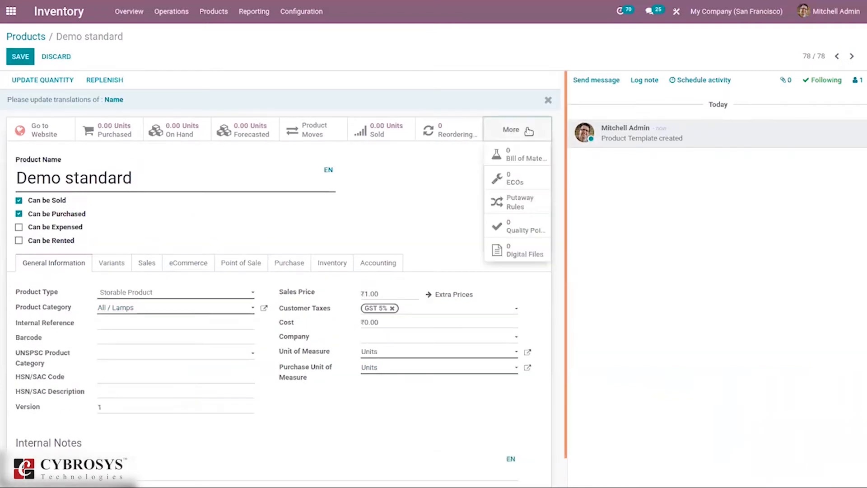
{"action": "left_click", "coordinate": [522, 157]}
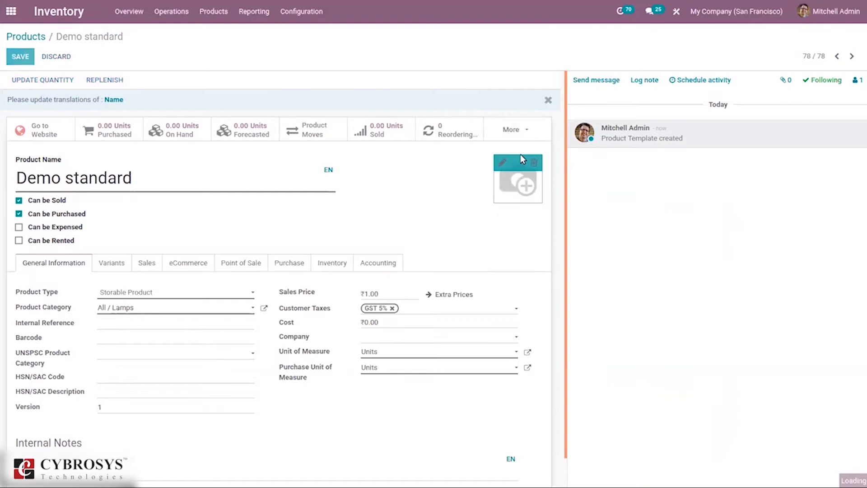
{"action": "left_click", "coordinate": [18, 59]}
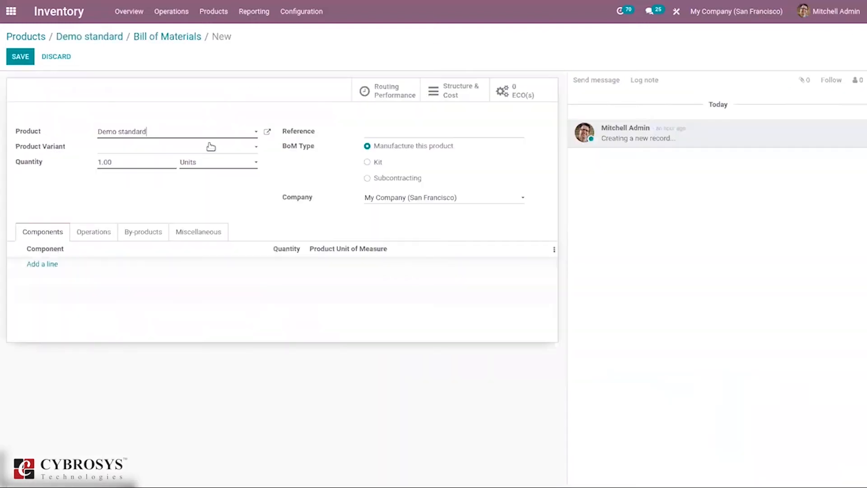
Add [FURN_7023] Wood Panel as a component and save the bill of materials for Demo standard
{"action": "left_click", "coordinate": [40, 264]}
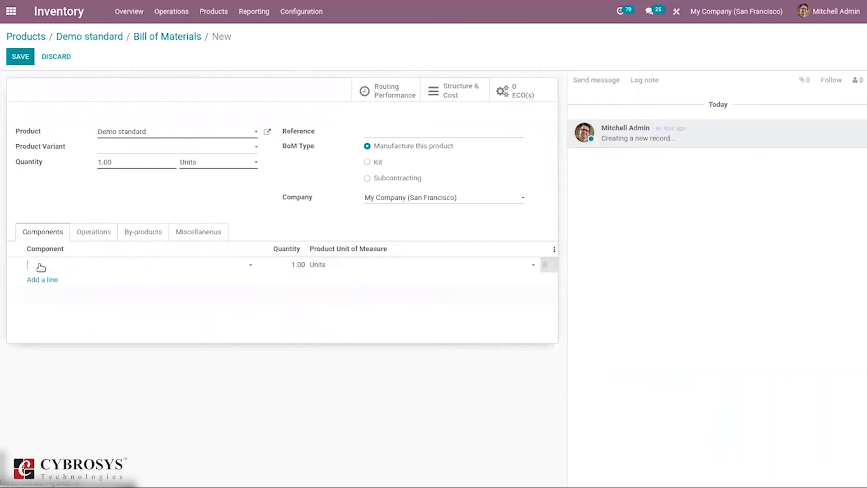
{"action": "type", "text": "w"}
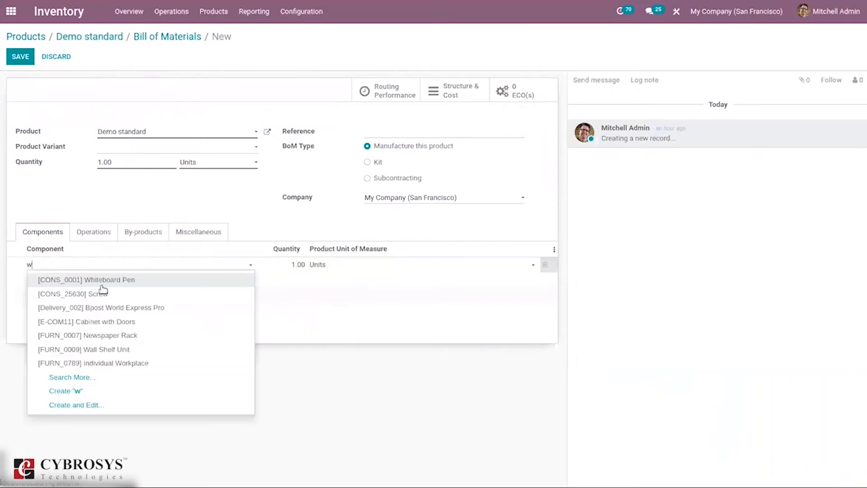
{"action": "type", "text": "o"}
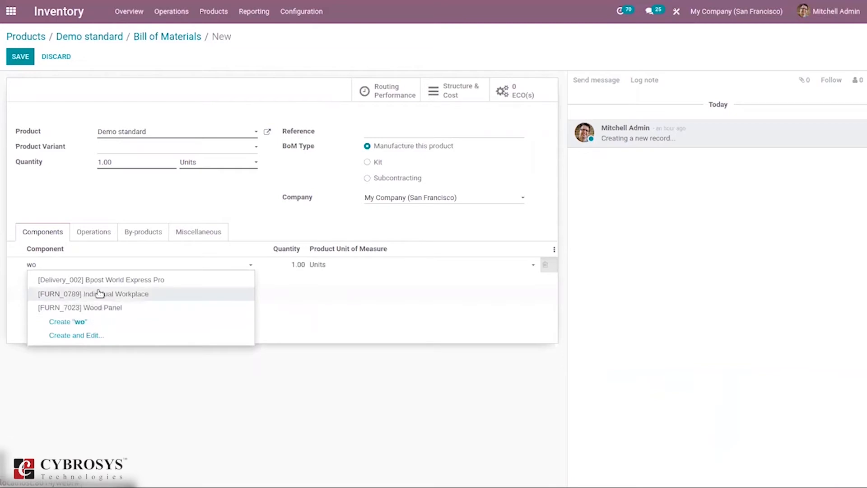
{"action": "left_click", "coordinate": [103, 307]}
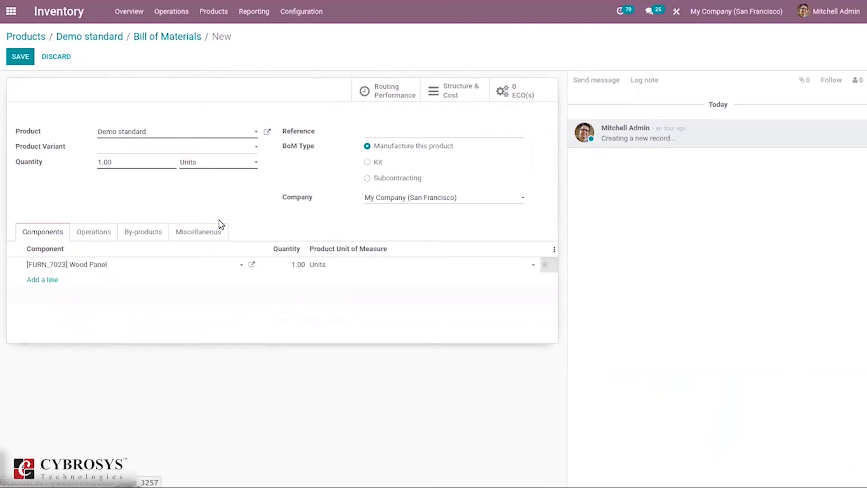
{"action": "left_click", "coordinate": [20, 58]}
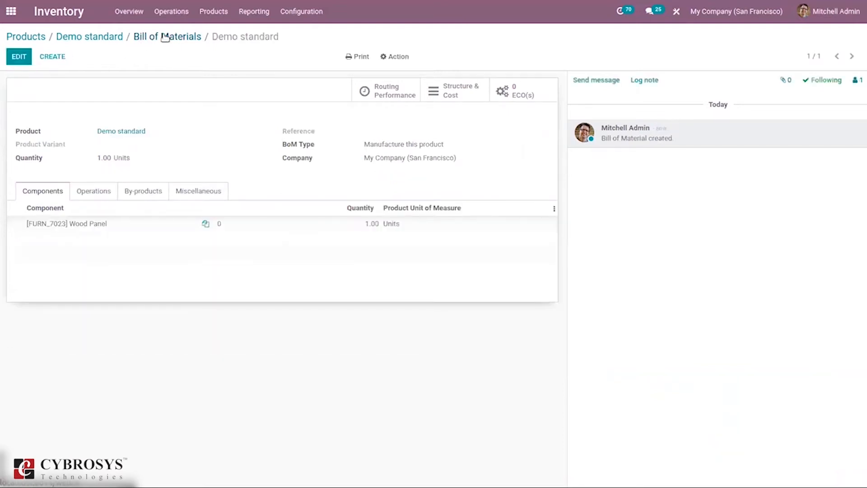
{"action": "left_click", "coordinate": [166, 36]}
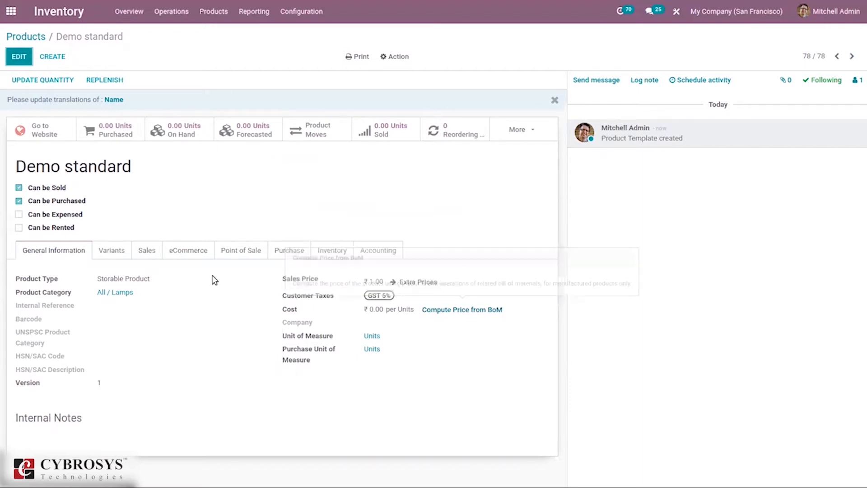
{"action": "left_click", "coordinate": [9, 56]}
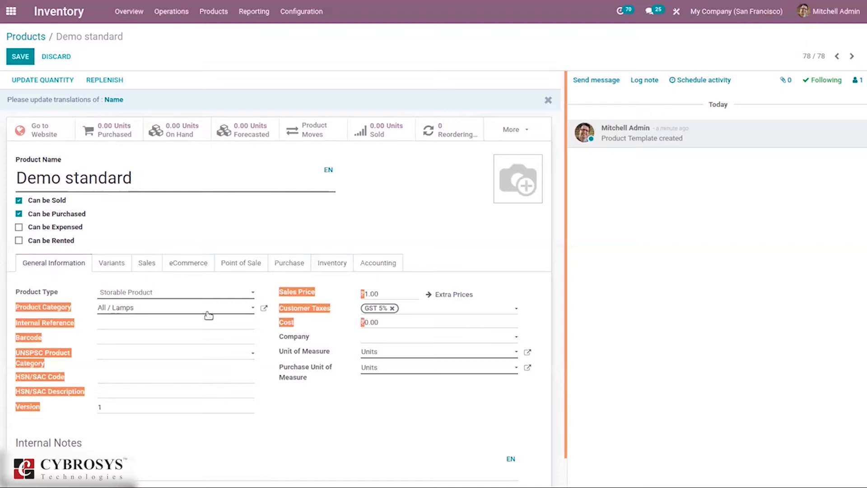
{"action": "left_click", "coordinate": [192, 309]}
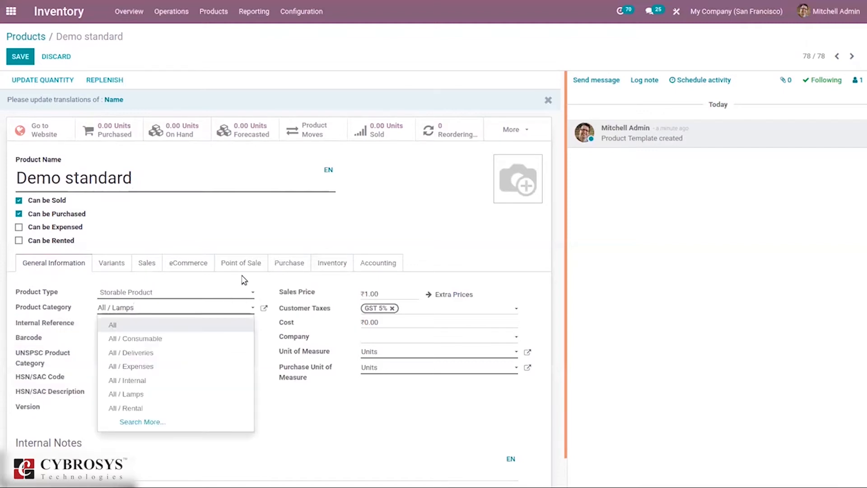
{"action": "left_click", "coordinate": [204, 223]}
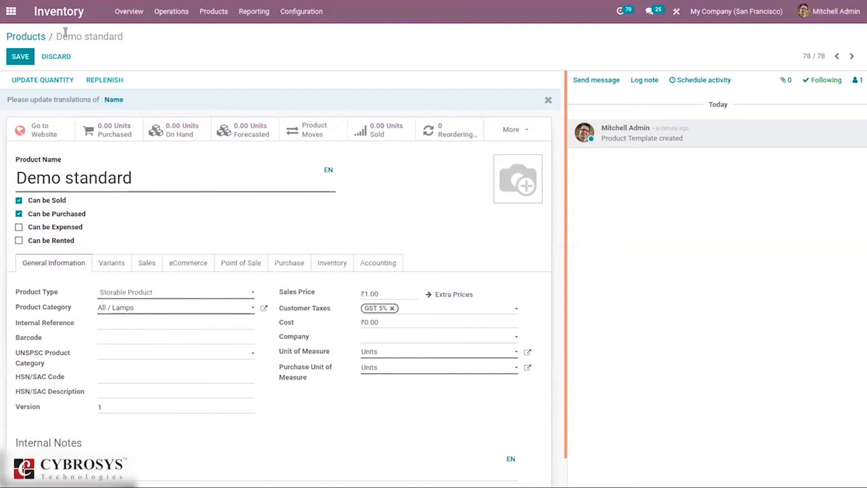
Return to the product list and create a new product named Demo automated in the All / Lamps category
{"action": "left_click", "coordinate": [26, 38]}
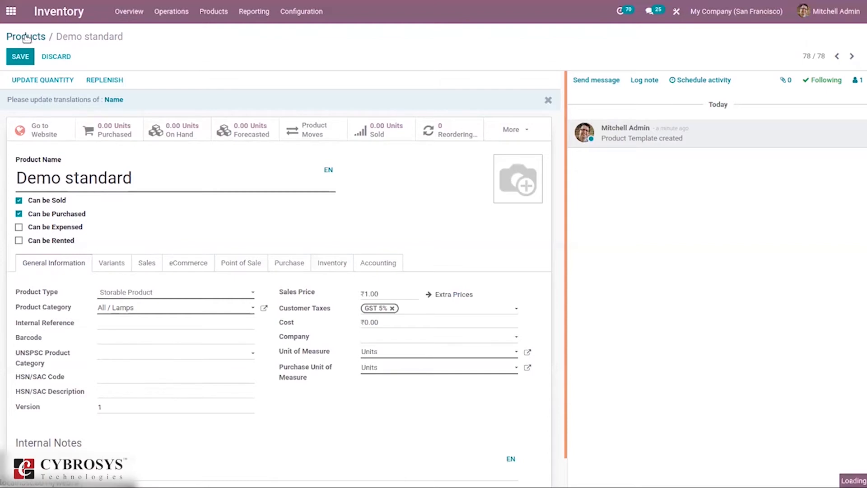
{"action": "left_click", "coordinate": [25, 56]}
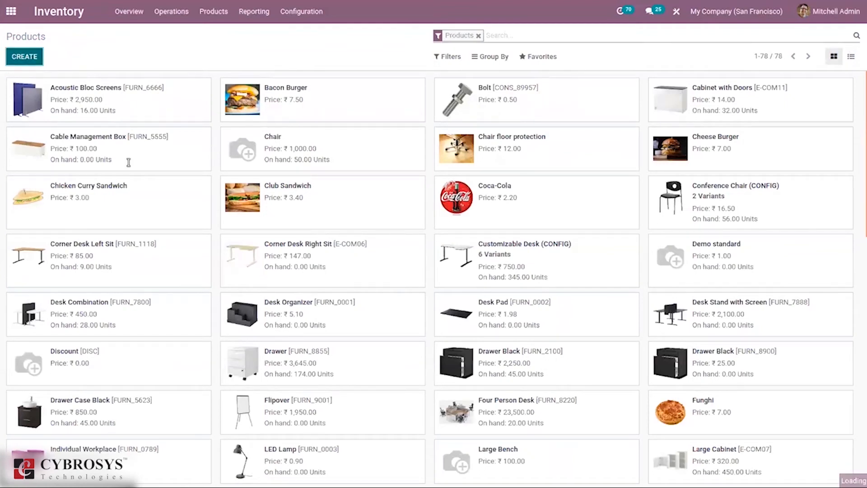
{"action": "type", "text": "Dem"}
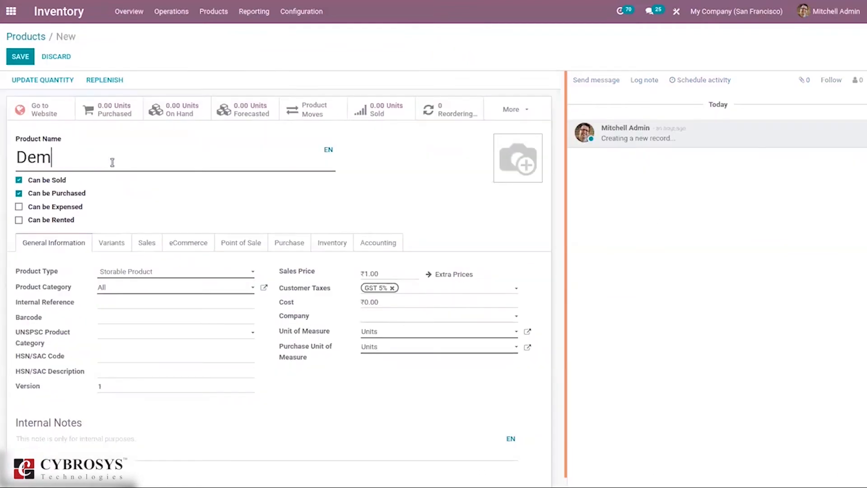
{"action": "type", "text": "o automated"}
{"action": "left_click", "coordinate": [131, 288]}
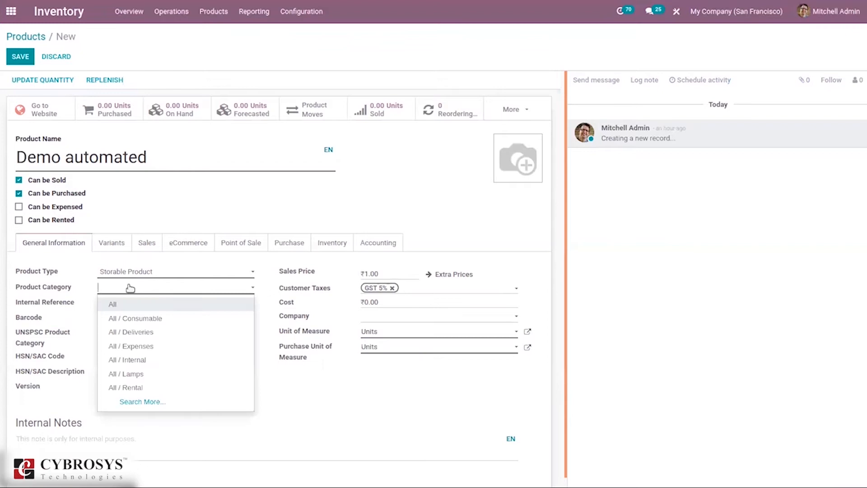
{"action": "type", "text": "la"}
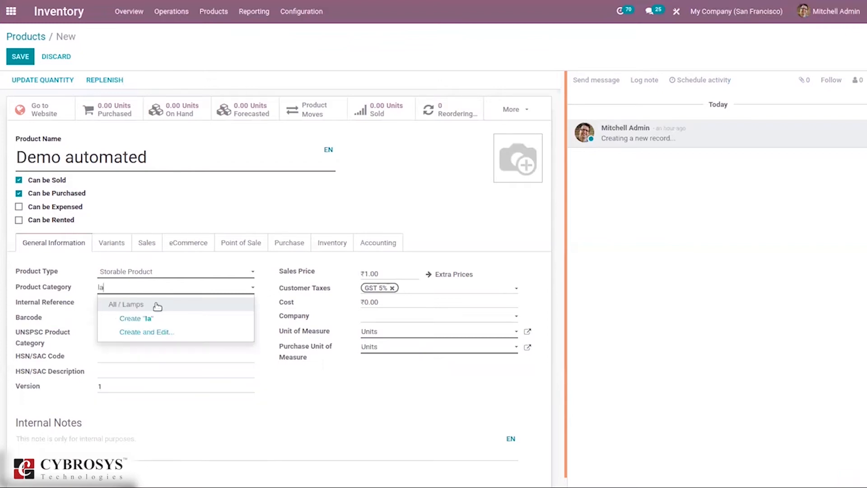
{"action": "left_click", "coordinate": [157, 305]}
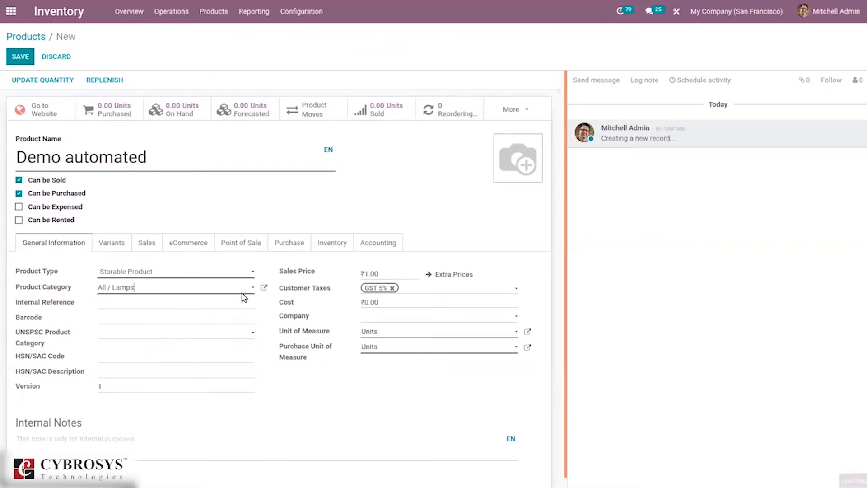
Change the Lamps category's costing method to Average Cost (AVCO), accept the change, and save both the category and the Demo automated product
{"action": "left_click", "coordinate": [265, 289]}
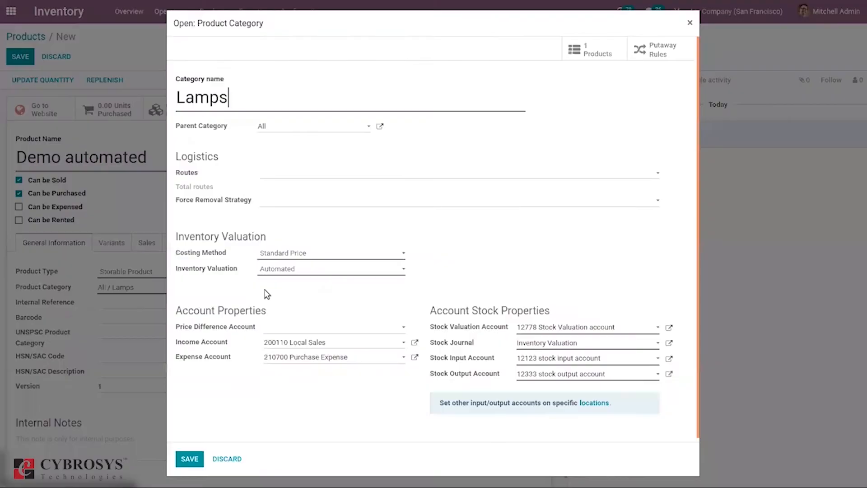
{"action": "left_click", "coordinate": [278, 254]}
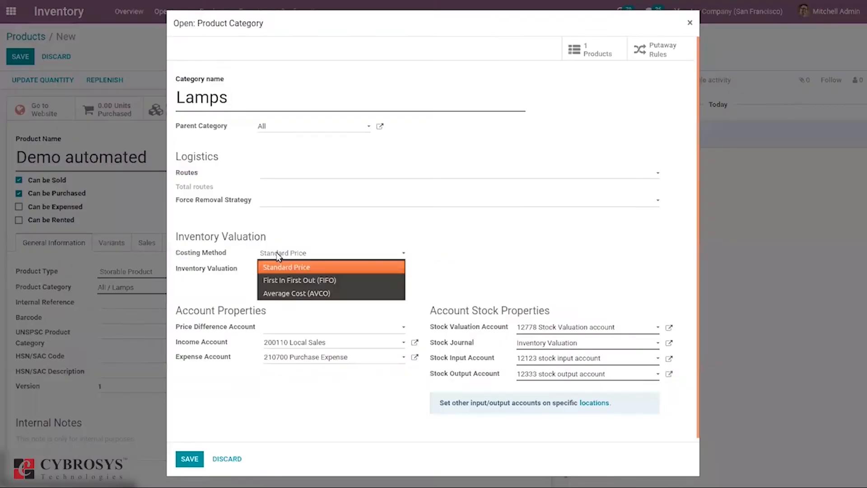
{"action": "left_click", "coordinate": [306, 289]}
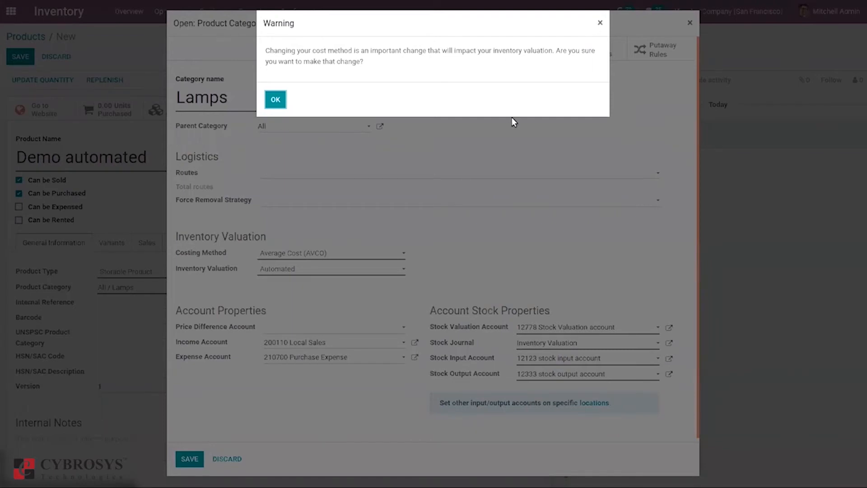
{"action": "left_click", "coordinate": [277, 99]}
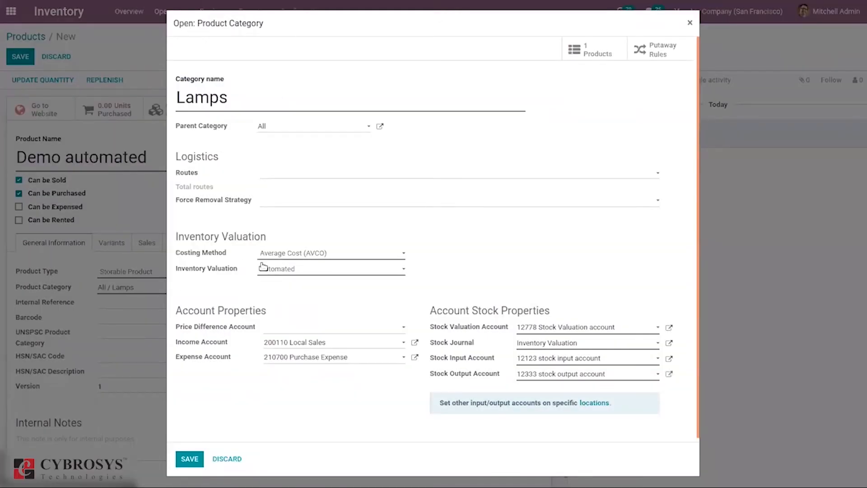
{"action": "left_click", "coordinate": [186, 459]}
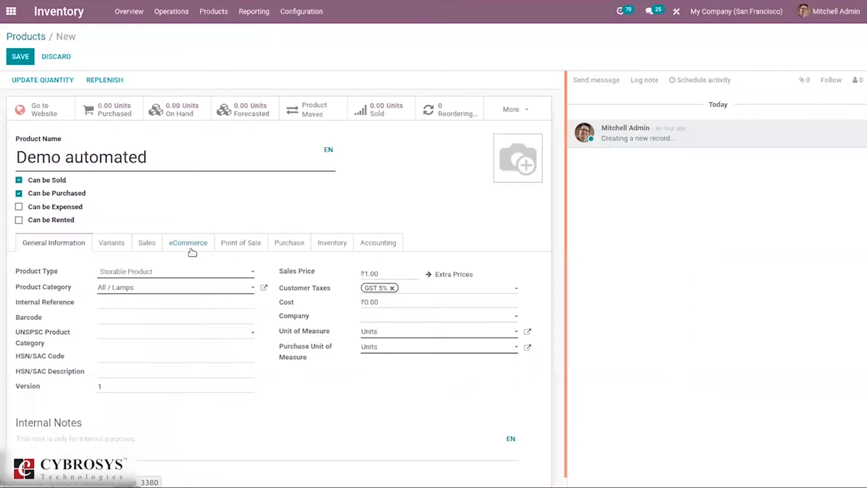
{"action": "left_click", "coordinate": [16, 56]}
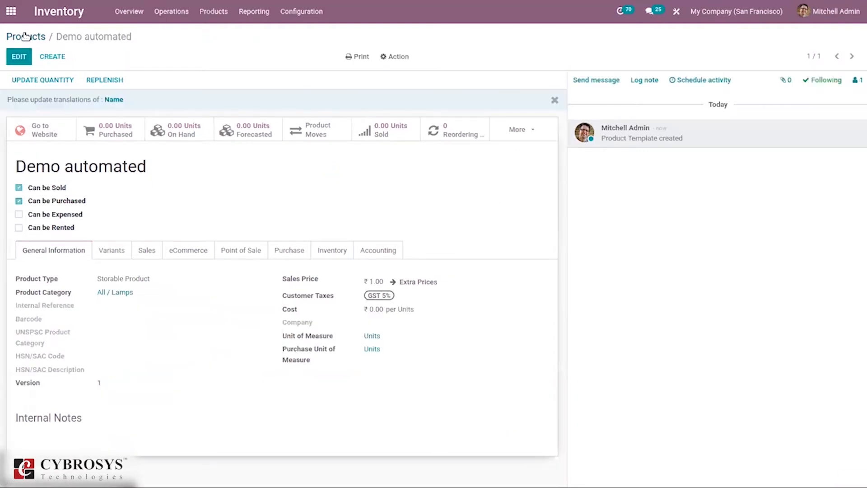
Create another new product named demo manual from the product list, keeping Storable Product as its type
{"action": "left_click", "coordinate": [24, 57]}
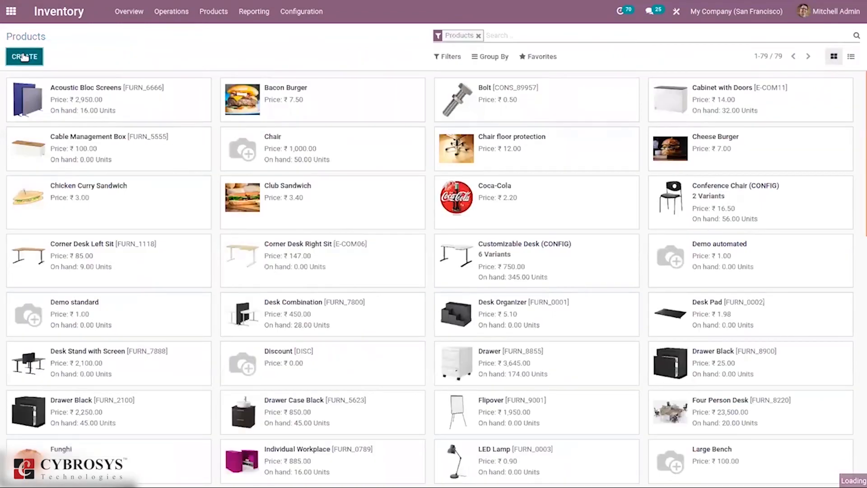
{"action": "type", "text": "demo manua"}
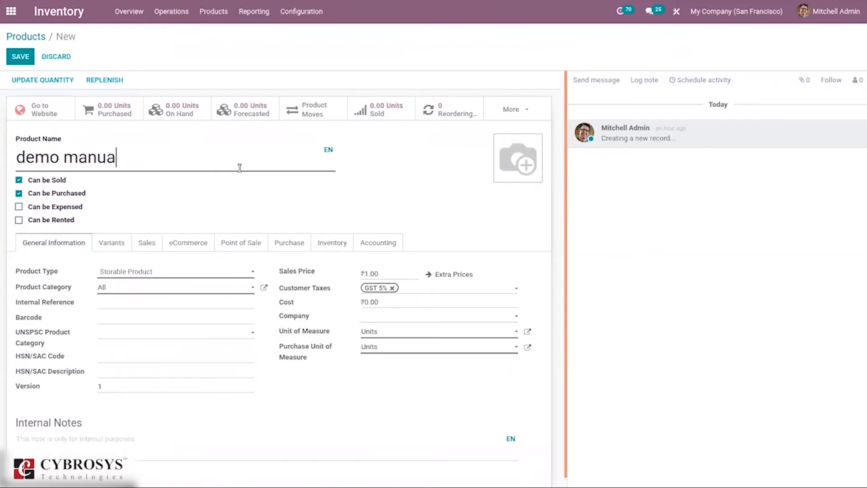
{"action": "type", "text": "l"}
{"action": "left_click", "coordinate": [144, 273]}
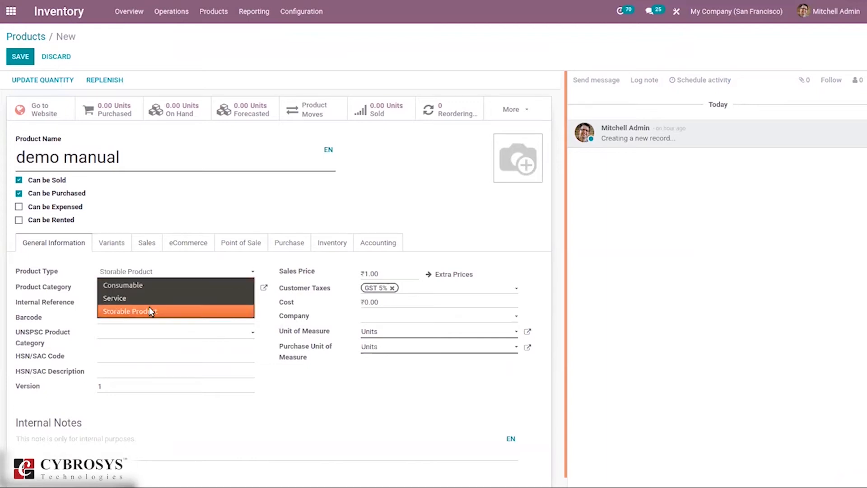
{"action": "left_click", "coordinate": [117, 341]}
Try All / Lamps as the demo manual product's category and switch it back to All
{"action": "left_click", "coordinate": [130, 289]}
{"action": "left_click", "coordinate": [136, 371]}
{"action": "key", "text": "BackSpace"}
{"action": "key", "text": "BackSpace"}
{"action": "key", "text": "BackSpace"}
{"action": "key", "text": "BackSpace"}
{"action": "key", "text": "BackSpace"}
{"action": "key", "text": "BackSpace"}
{"action": "key", "text": "BackSpace"}
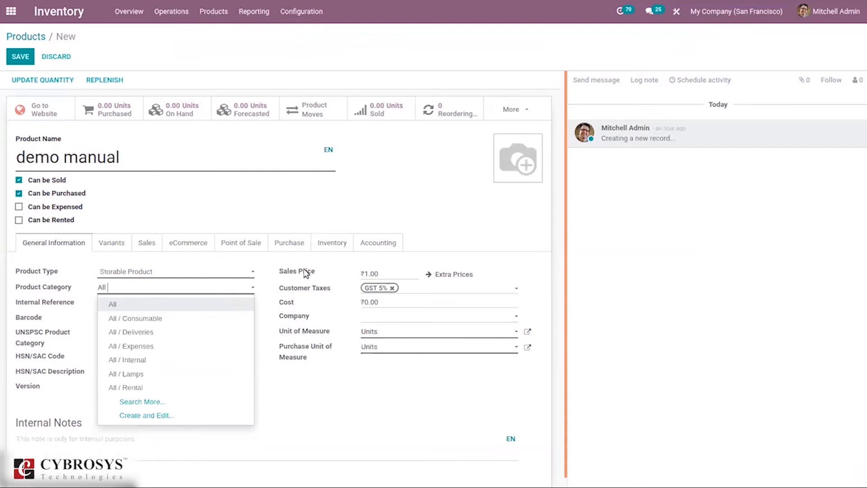
{"action": "left_click", "coordinate": [195, 306]}
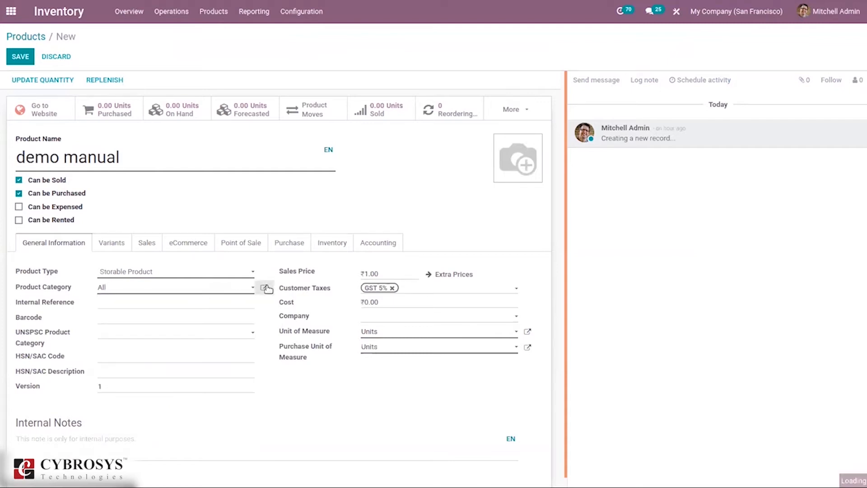
Examine the All category's costing method and inventory valuation settings, and close its details without changing them
{"action": "left_click", "coordinate": [265, 287]}
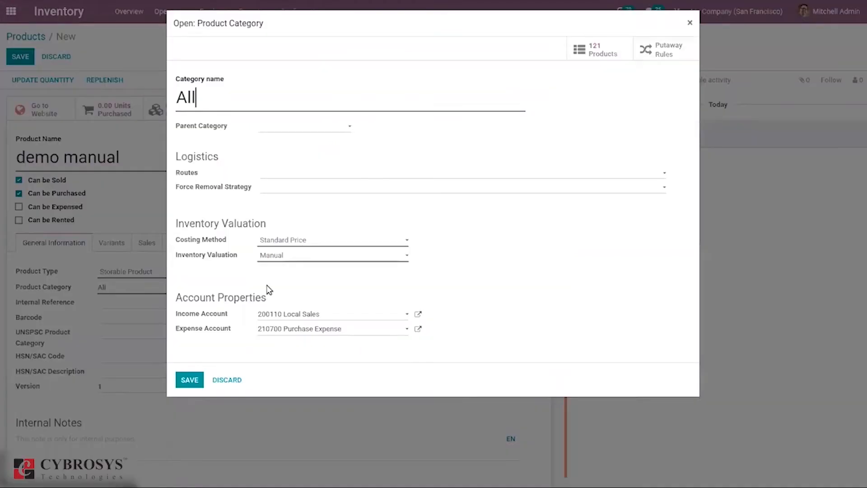
{"action": "left_click", "coordinate": [285, 241]}
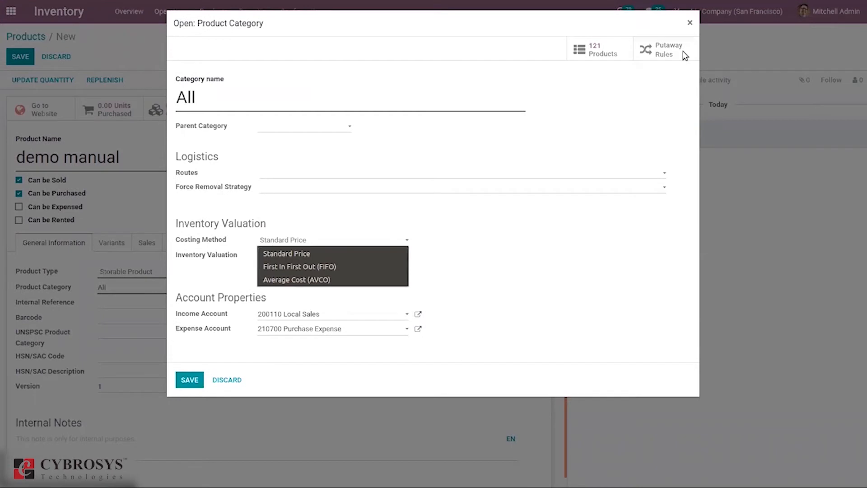
{"action": "left_click", "coordinate": [691, 25]}
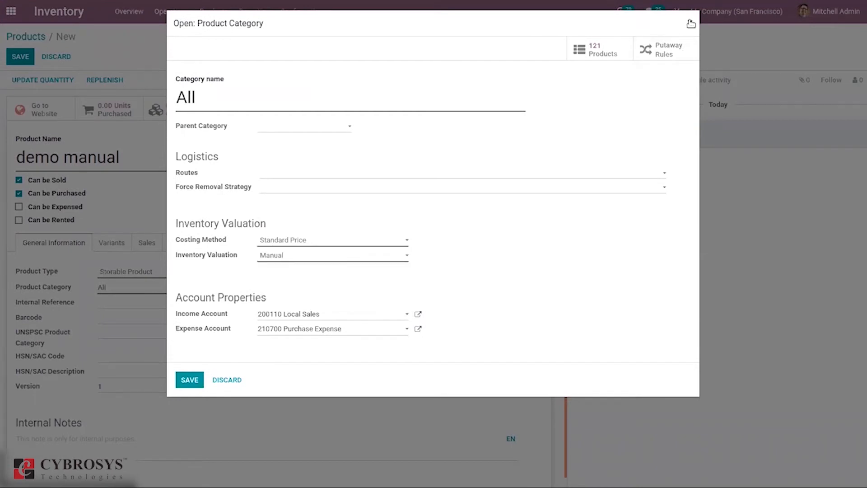
{"action": "left_click", "coordinate": [691, 24]}
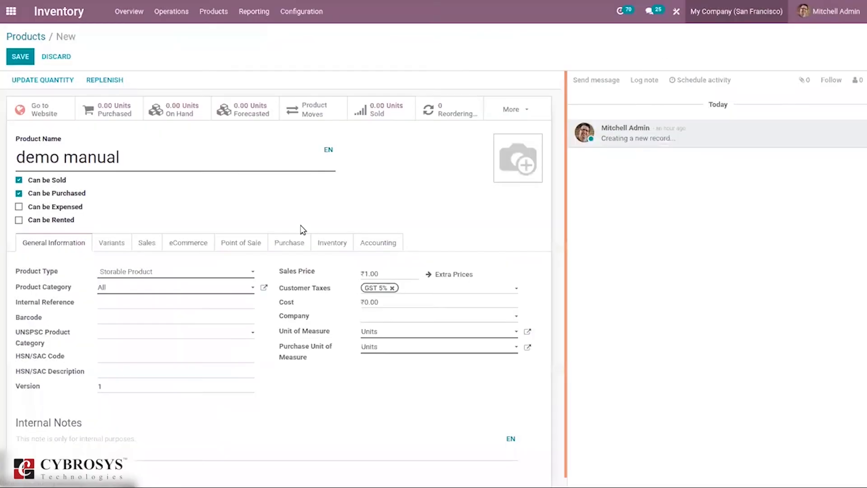
Clear the product's category and create a new category named Demo1 with All as its parent category
{"action": "left_click", "coordinate": [157, 288]}
{"action": "type", "text": "/"}
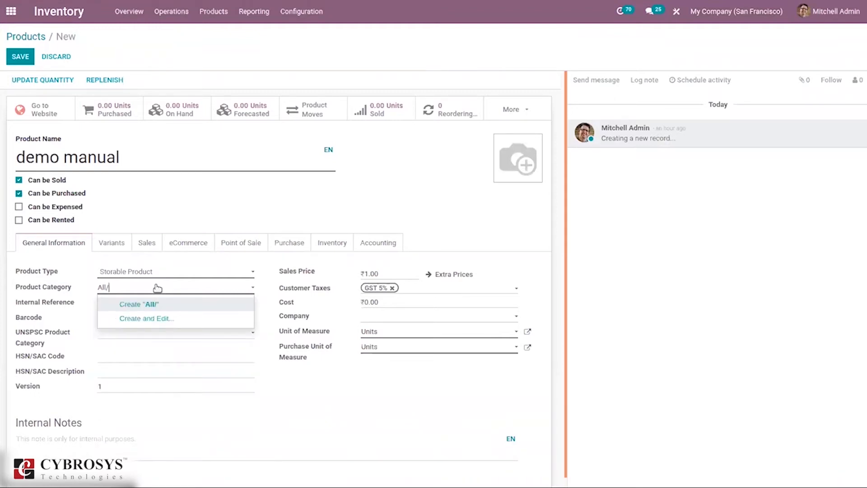
{"action": "key", "text": "BackSpace"}
{"action": "key", "text": "BackSpace"}
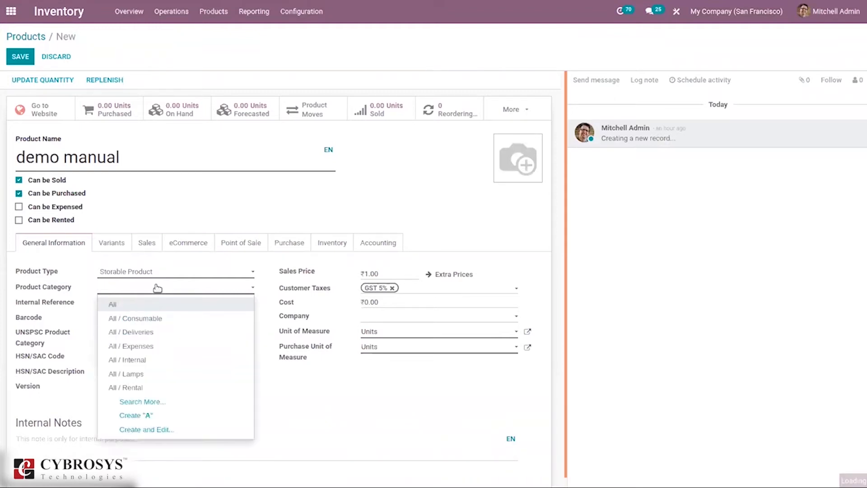
{"action": "left_click", "coordinate": [142, 402]}
{"action": "left_click", "coordinate": [194, 393]}
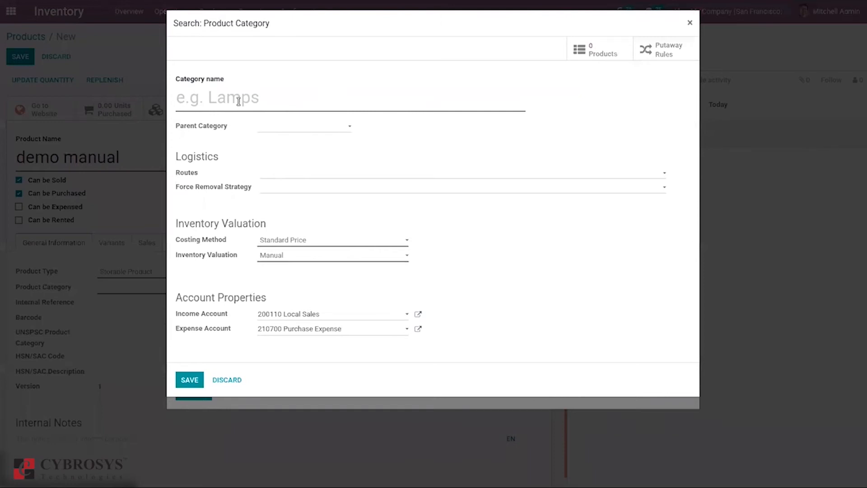
{"action": "type", "text": "Dem"}
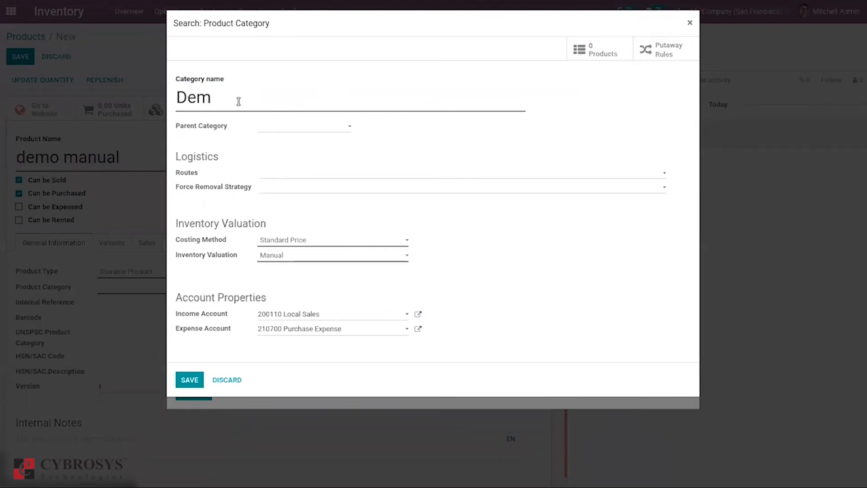
{"action": "type", "text": "o1"}
{"action": "left_click", "coordinate": [279, 131]}
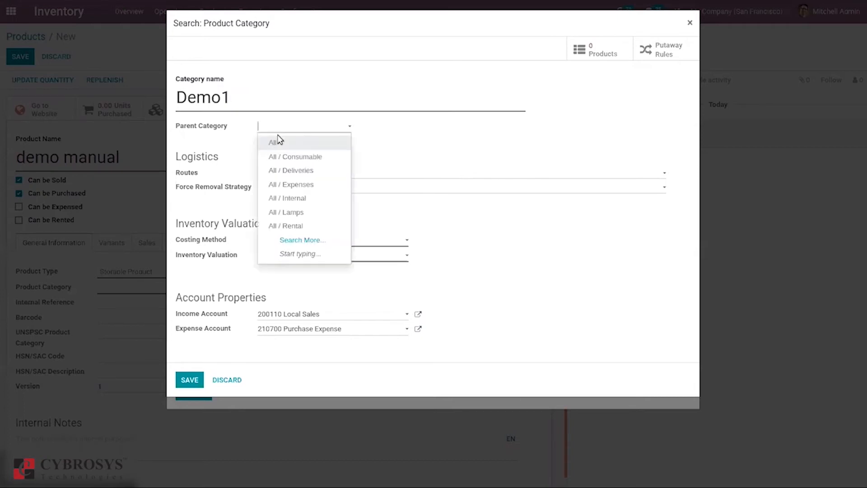
{"action": "left_click", "coordinate": [276, 142]}
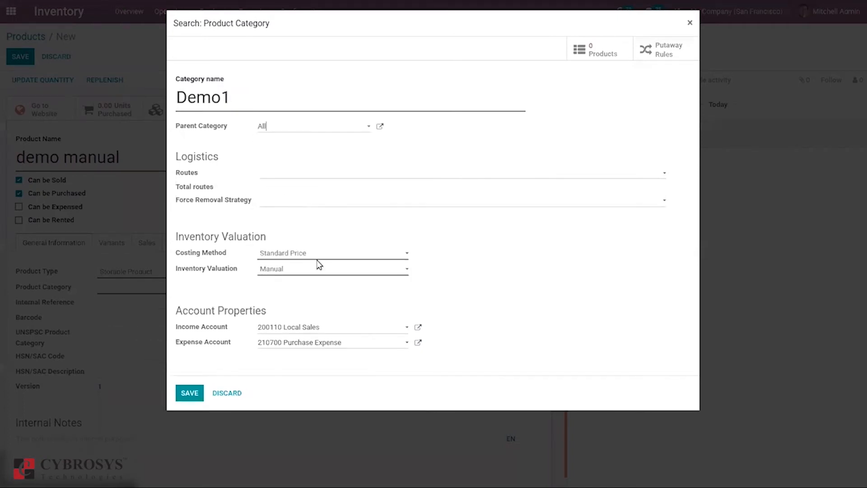
Set Demo1 to Average Cost (AVCO) costing with Manual inventory valuation, and save the category and the demo manual product
{"action": "left_click", "coordinate": [289, 257]}
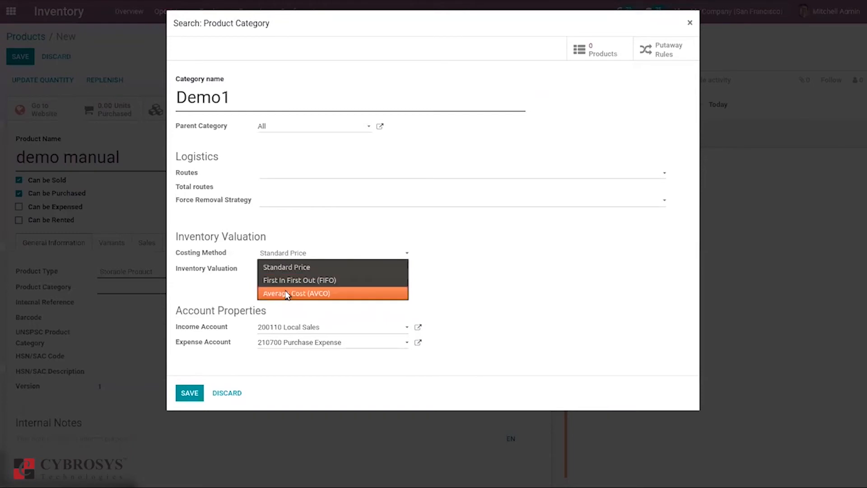
{"action": "left_click", "coordinate": [285, 293]}
{"action": "left_click", "coordinate": [277, 270]}
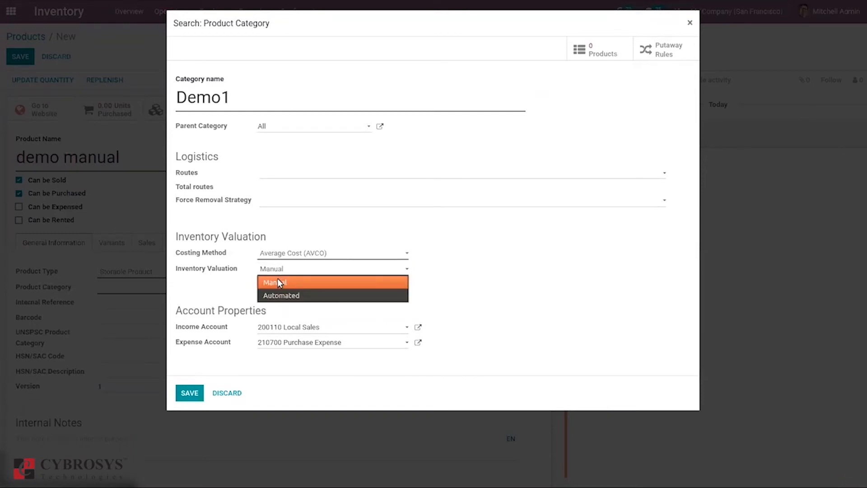
{"action": "left_click", "coordinate": [277, 280]}
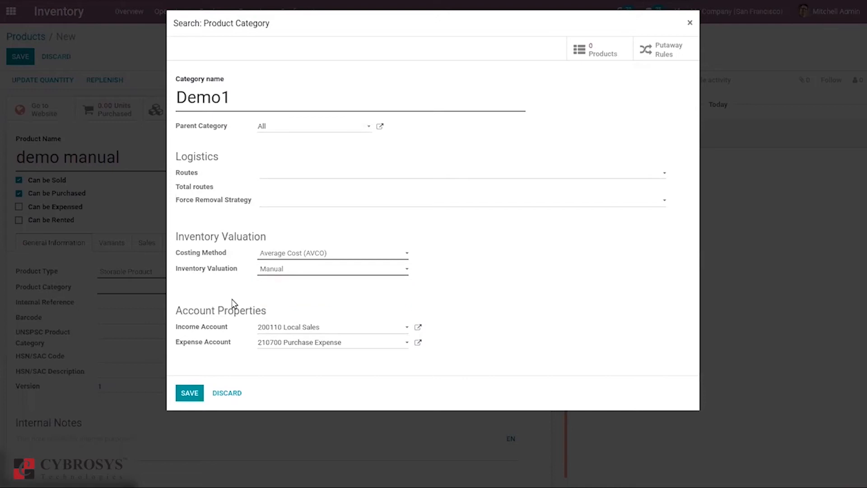
{"action": "left_click", "coordinate": [189, 393]}
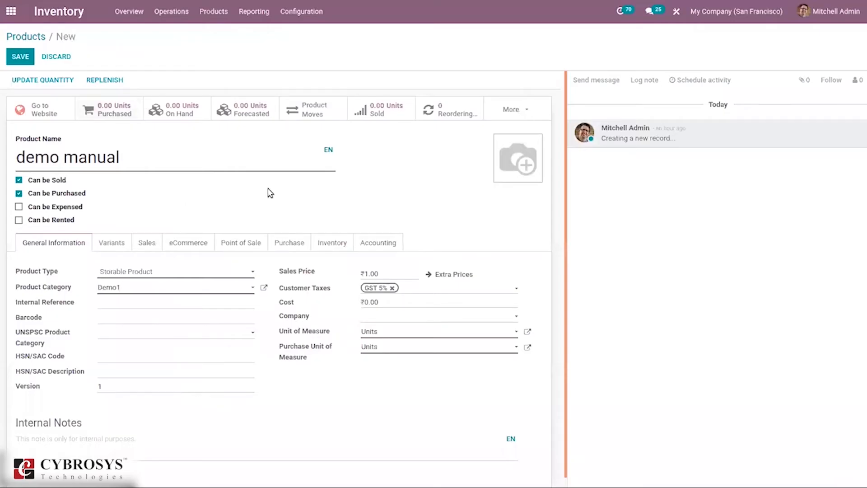
{"action": "left_click", "coordinate": [16, 55]}
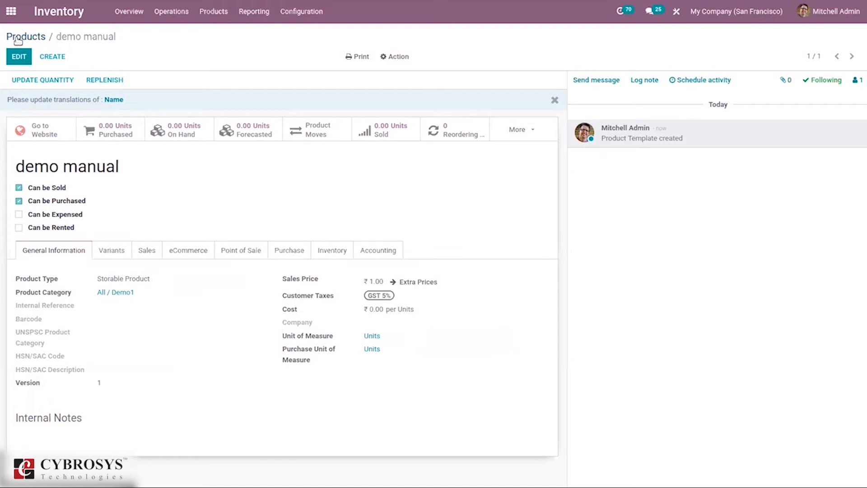
Switch to the Purchase app and create a new request for quotation with Azure Interior as the vendor
{"action": "left_click", "coordinate": [18, 40]}
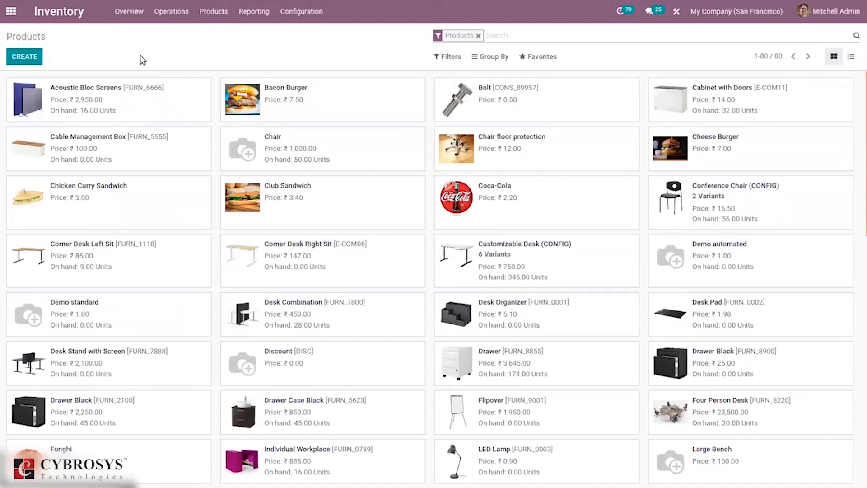
{"action": "left_click", "coordinate": [4, 13]}
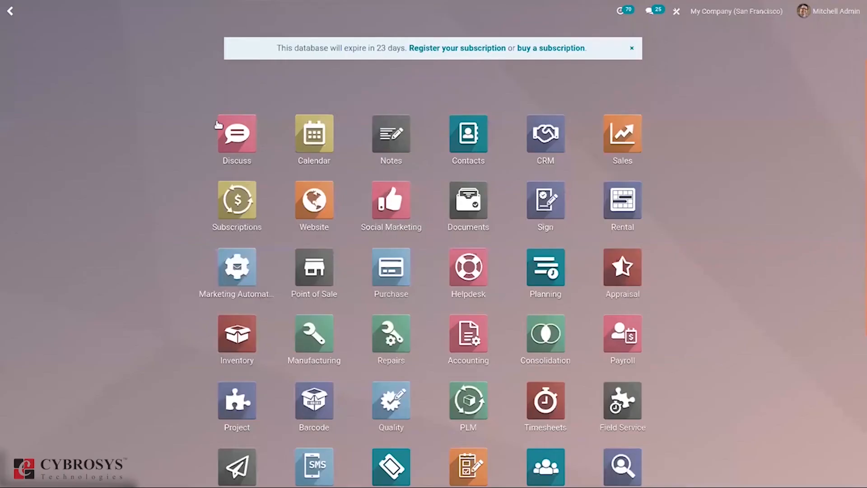
{"action": "type", "text": "p"}
{"action": "left_click", "coordinate": [323, 136]}
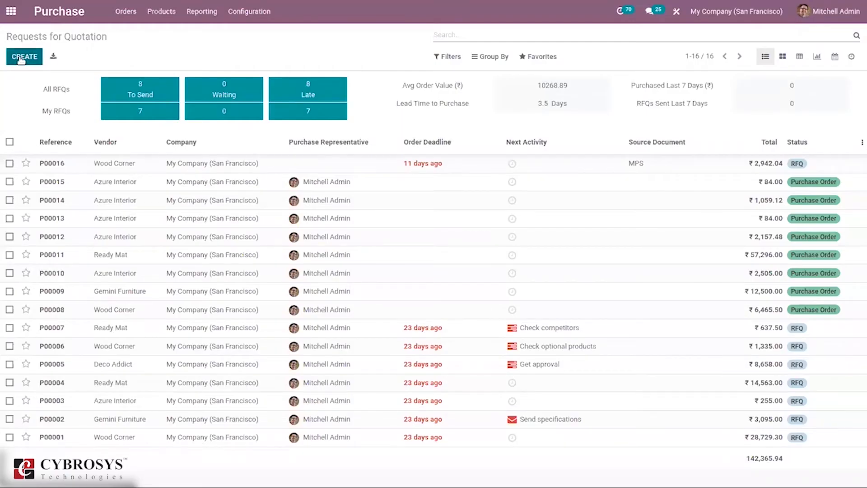
{"action": "left_click", "coordinate": [21, 59]}
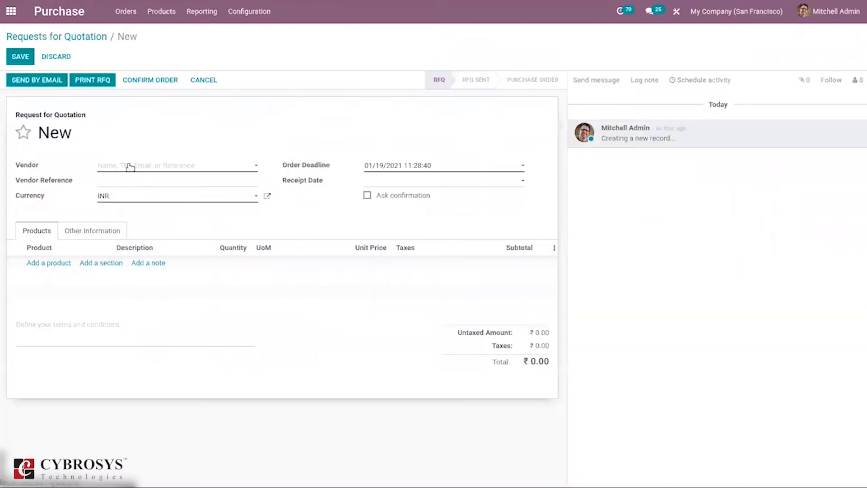
{"action": "left_click", "coordinate": [129, 168]}
{"action": "left_click", "coordinate": [129, 183]}
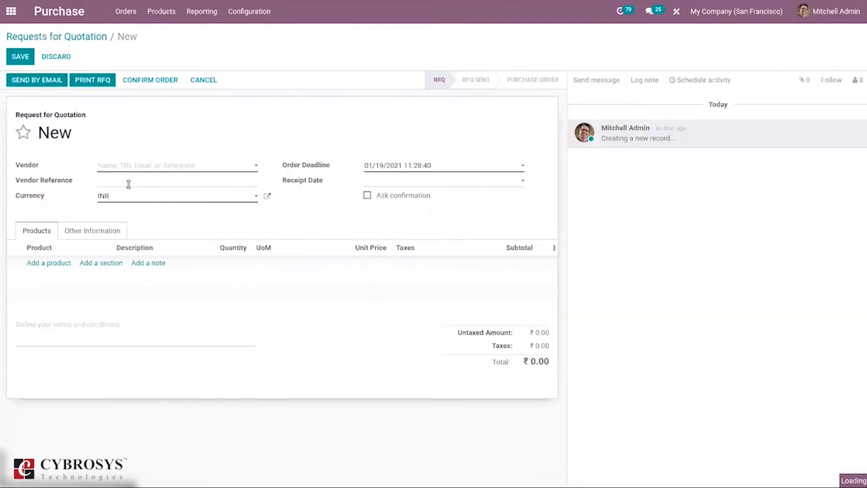
Add the products Demo automated and demo manual as lines on the request for quotation
{"action": "left_click", "coordinate": [40, 266]}
{"action": "type", "text": "demo"}
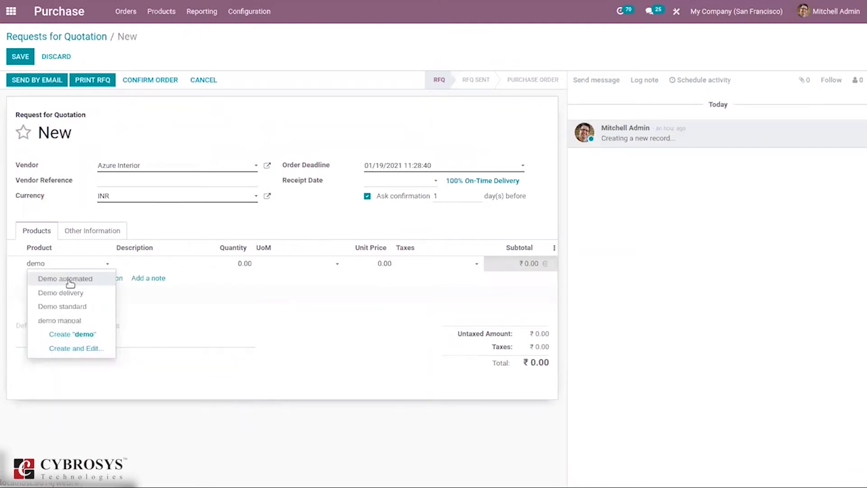
{"action": "left_click", "coordinate": [69, 279]}
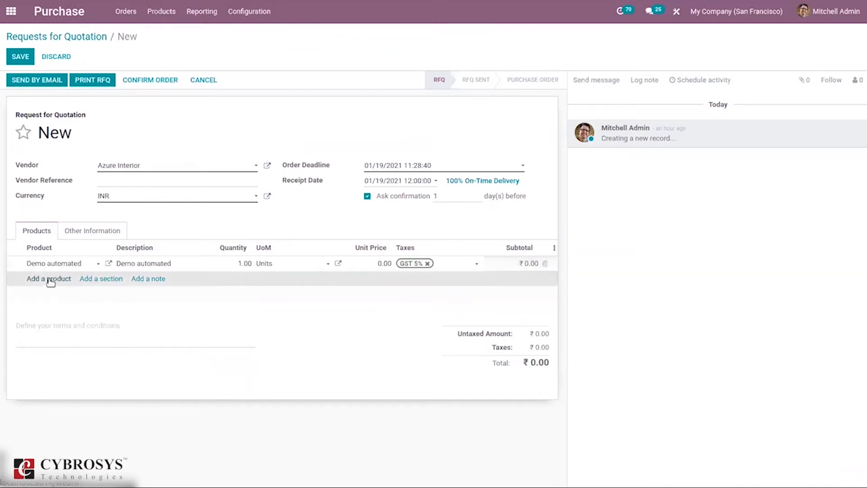
{"action": "left_click", "coordinate": [51, 280]}
{"action": "type", "text": "demo"}
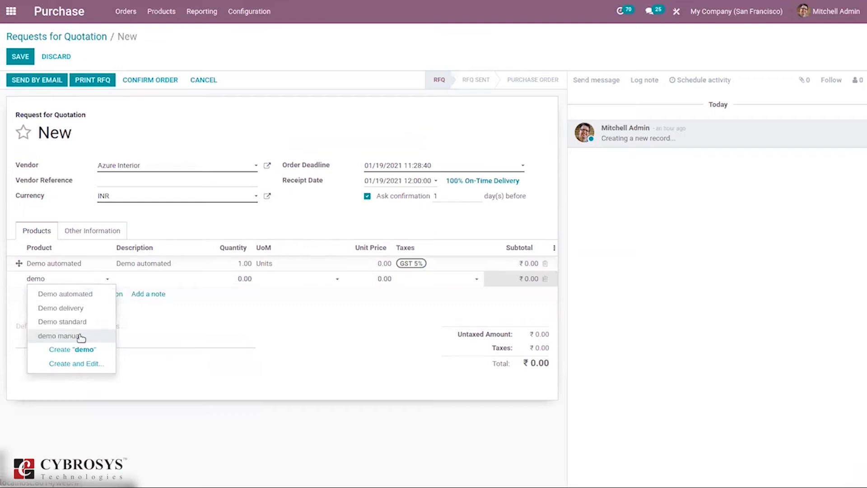
{"action": "left_click", "coordinate": [80, 337]}
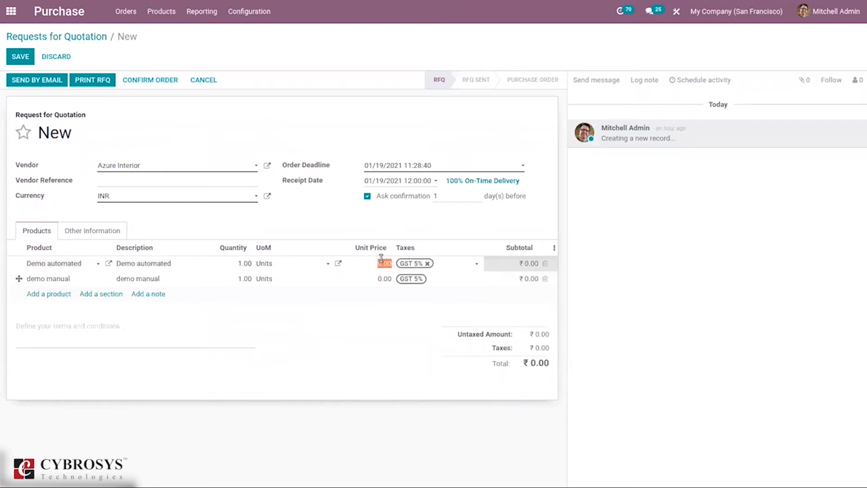
Try entering unit prices of 45 for Demo automated and 50 for demo manual before changing their quantities
{"action": "type", "text": "45"}
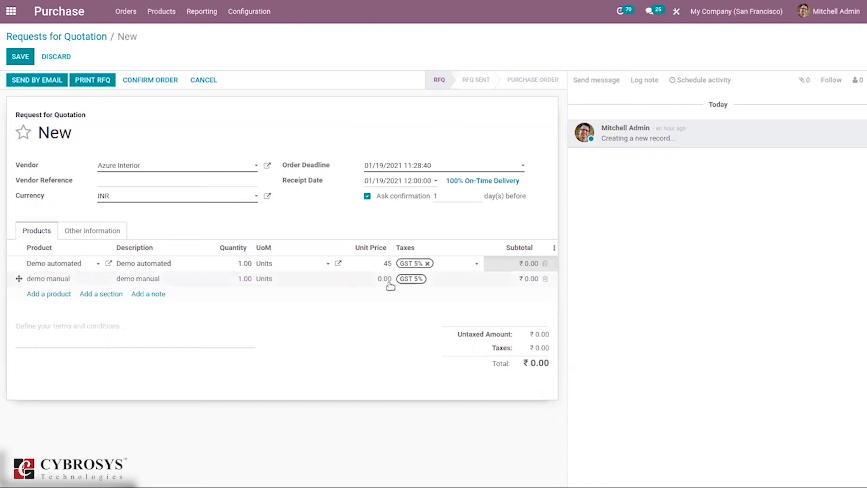
{"action": "left_click", "coordinate": [389, 278]}
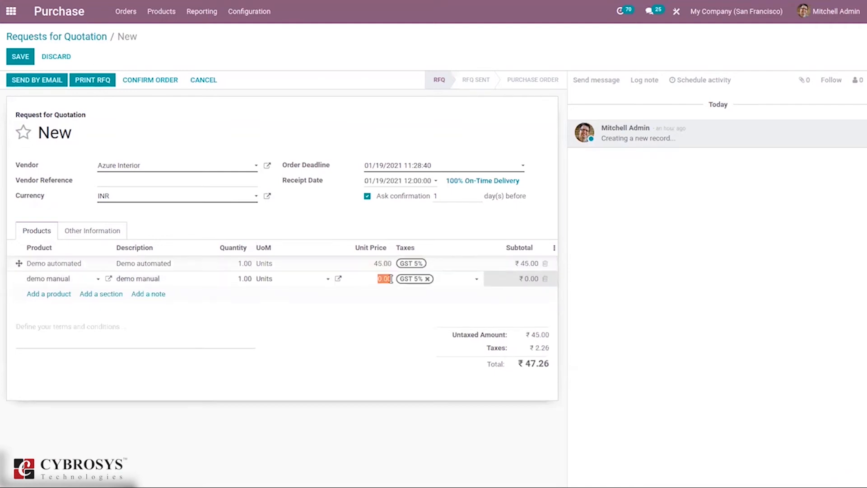
{"action": "key", "text": "BackSpace"}
Set the order quantities to 3 for Demo automated and 5 for demo manual
{"action": "left_click", "coordinate": [248, 265]}
{"action": "type", "text": "3"}
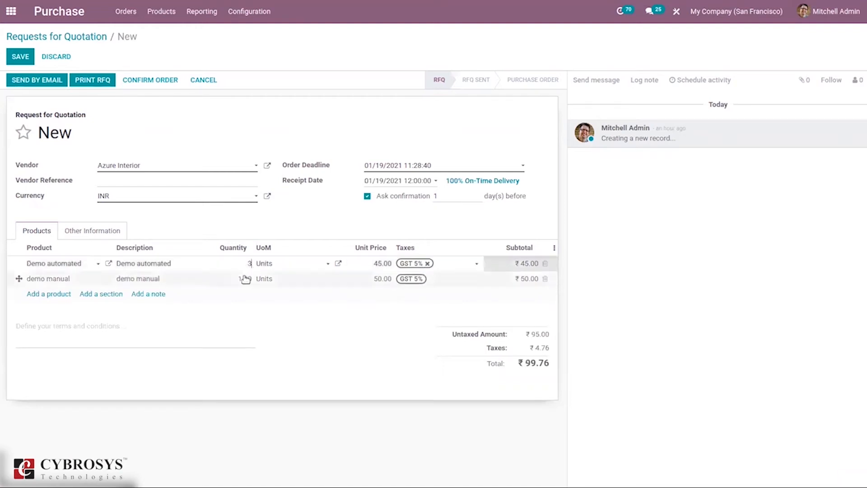
{"action": "left_click", "coordinate": [245, 279]}
{"action": "type", "text": "5"}
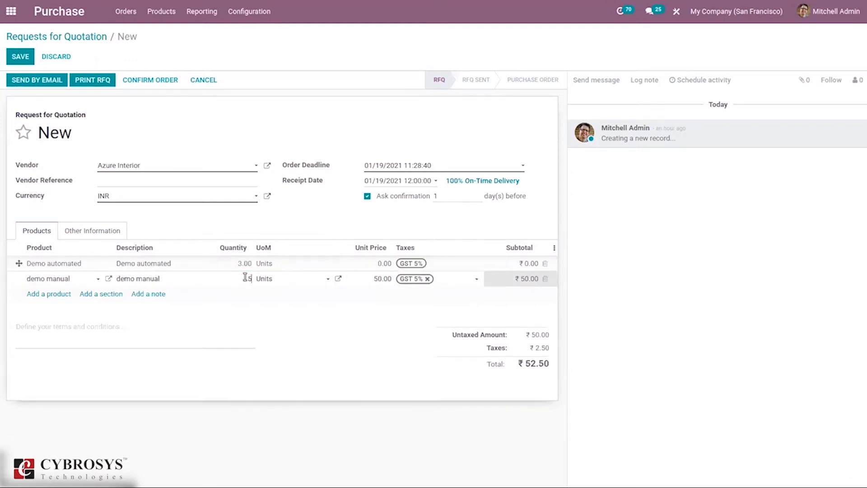
{"action": "left_click", "coordinate": [317, 303]}
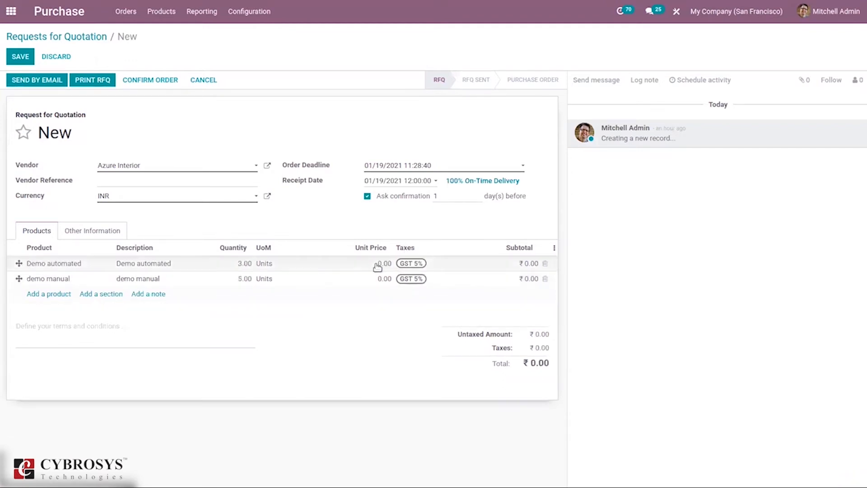
Set the unit price to 45 on the Demo automated line and 50 on the demo manual line
{"action": "left_click", "coordinate": [379, 265]}
{"action": "type", "text": "45"}
{"action": "left_click", "coordinate": [386, 277]}
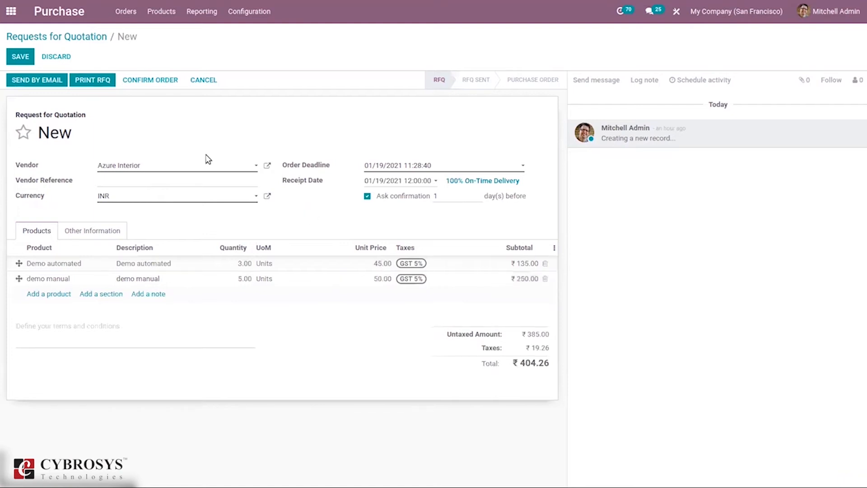
Confirm the purchase order and validate its receipt for the full quantities of both products
{"action": "left_click", "coordinate": [137, 81]}
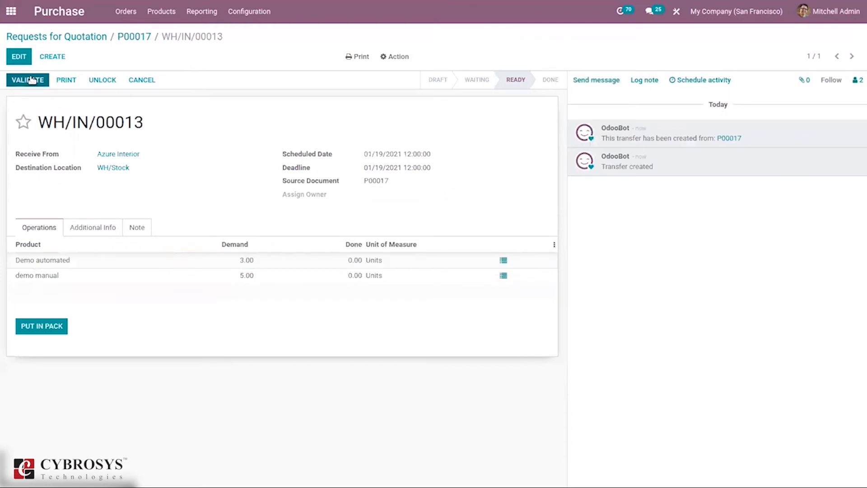
{"action": "left_click", "coordinate": [30, 80]}
{"action": "left_click", "coordinate": [193, 112]}
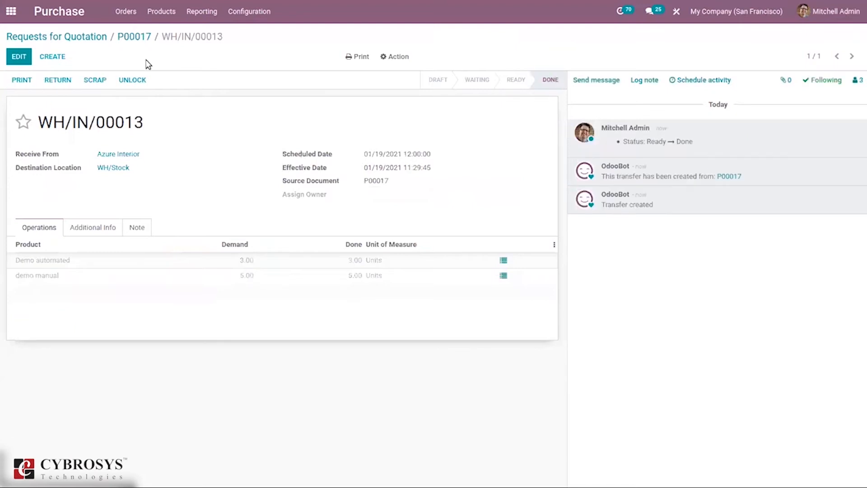
Switch to the Accounting app and examine the journal items of the Inventory Valuation entry for the Demo automated receipt
{"action": "left_click", "coordinate": [8, 10]}
{"action": "type", "text": "ac"}
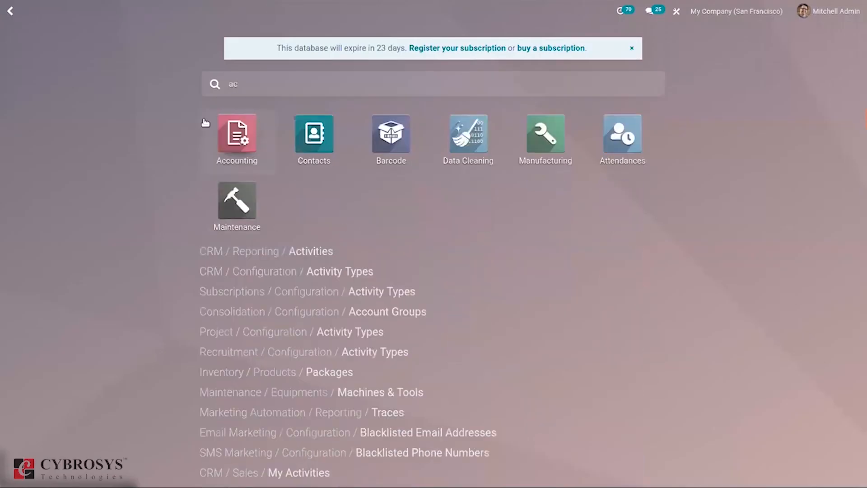
{"action": "left_click", "coordinate": [230, 129]}
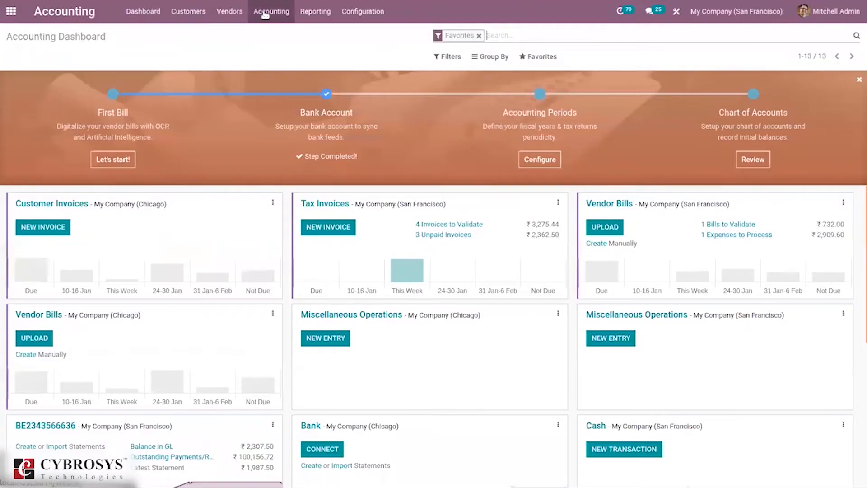
{"action": "left_click", "coordinate": [271, 12]}
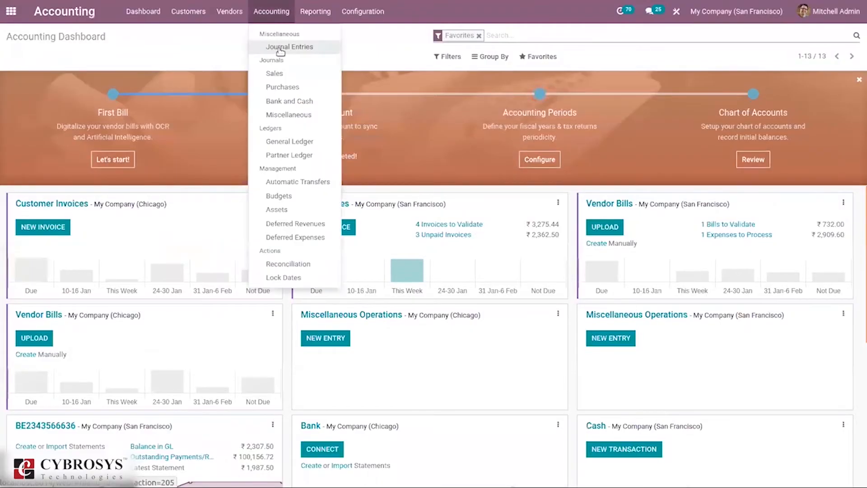
{"action": "left_click", "coordinate": [280, 49]}
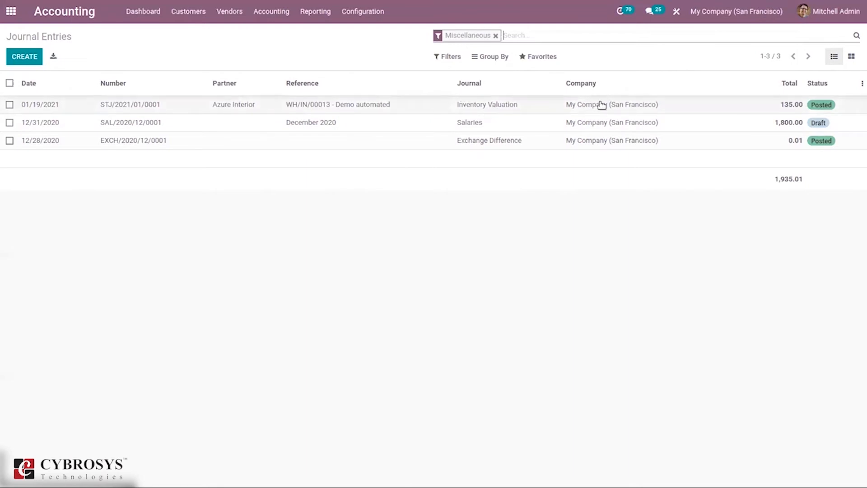
{"action": "left_click", "coordinate": [505, 112]}
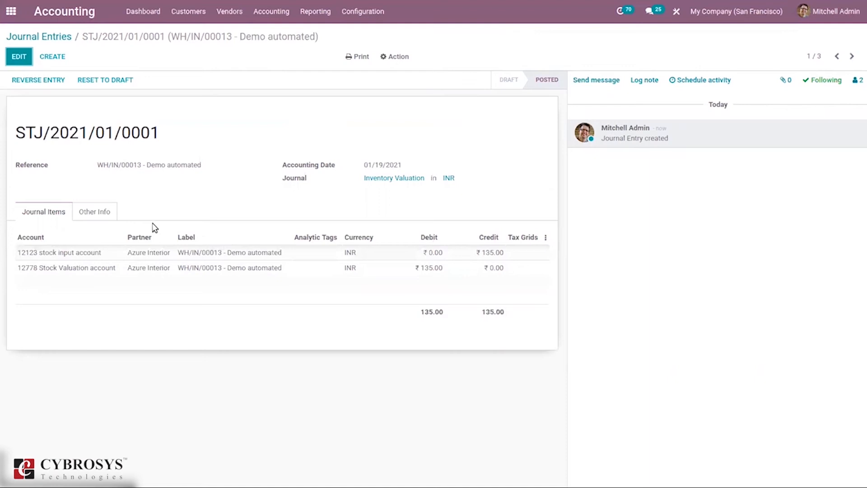
{"action": "left_click", "coordinate": [64, 38]}
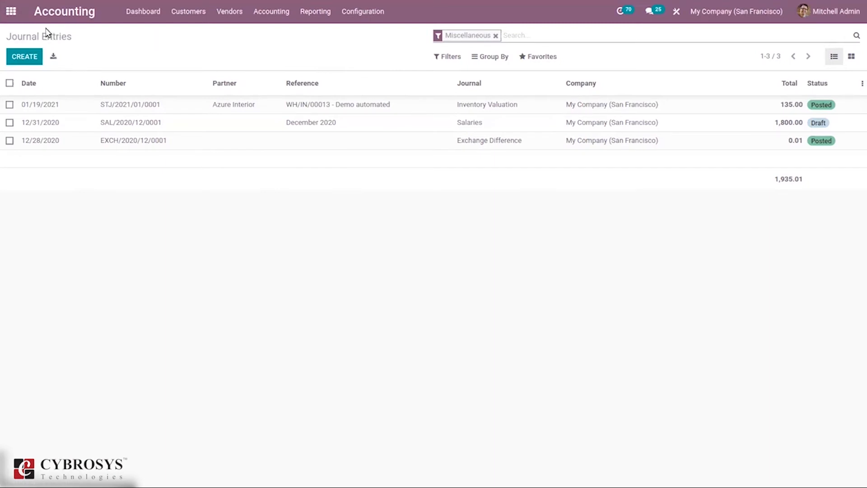
Switch to the Purchase app and check the Demo automated product's cost from purchase order P00017, returning to the order
{"action": "left_click", "coordinate": [9, 18]}
{"action": "type", "text": "pu"}
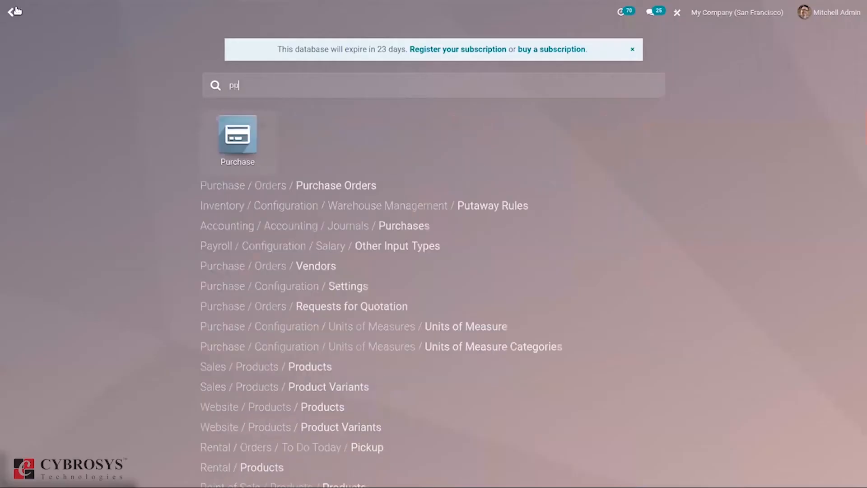
{"action": "left_click", "coordinate": [233, 136]}
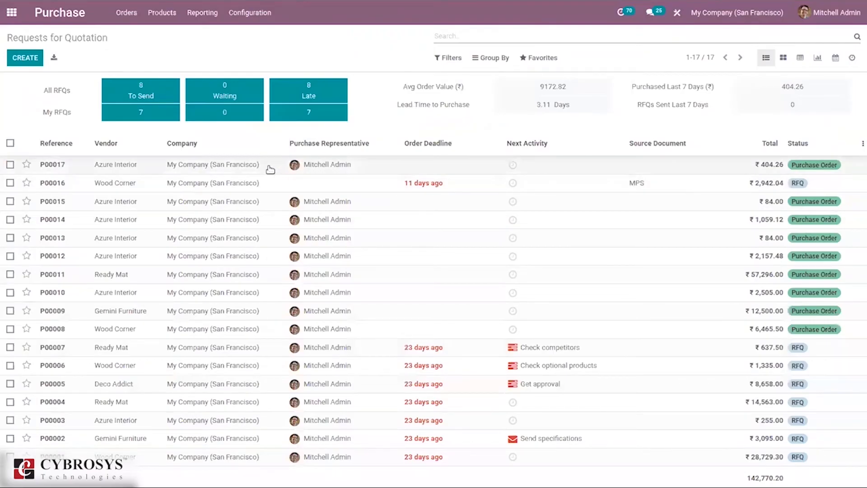
{"action": "left_click", "coordinate": [267, 168]}
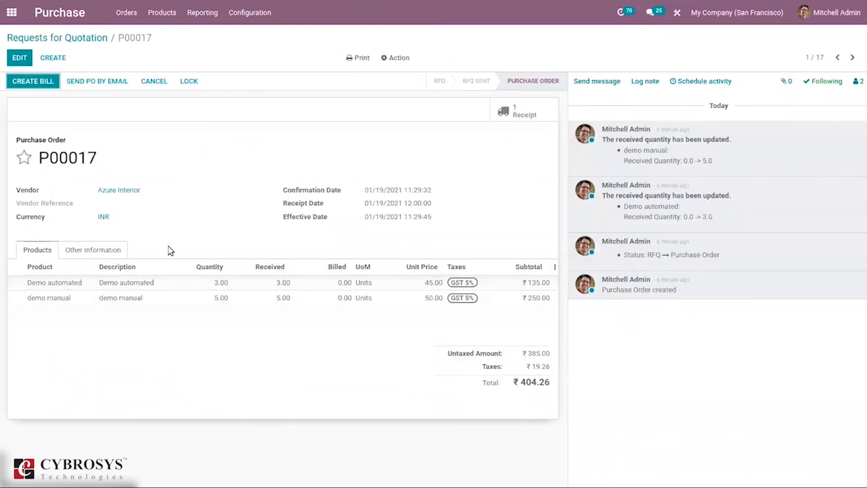
{"action": "left_click", "coordinate": [143, 284]}
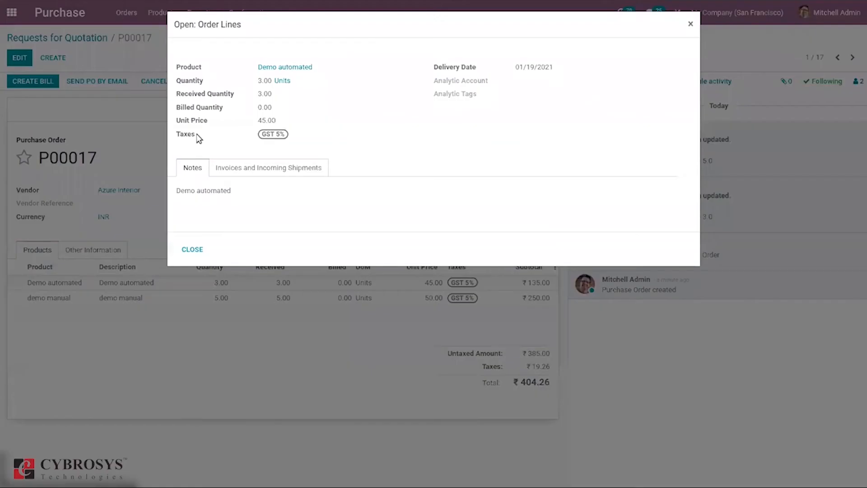
{"action": "left_click", "coordinate": [278, 72]}
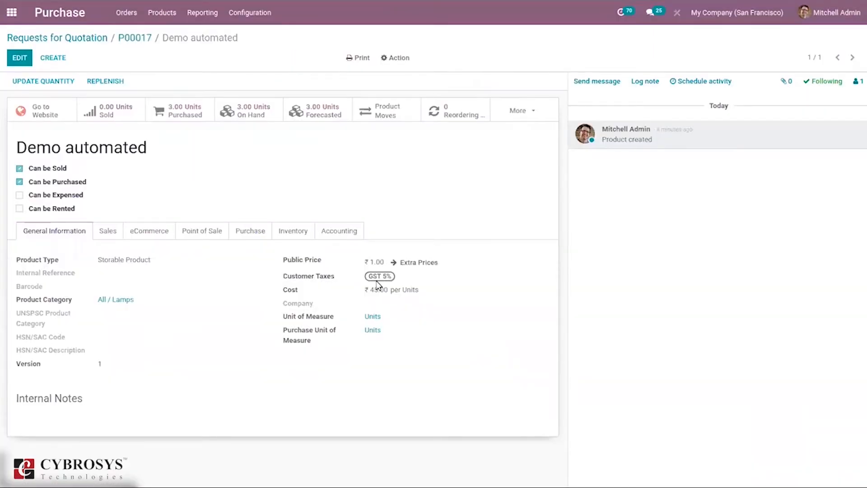
{"action": "left_click", "coordinate": [138, 37]}
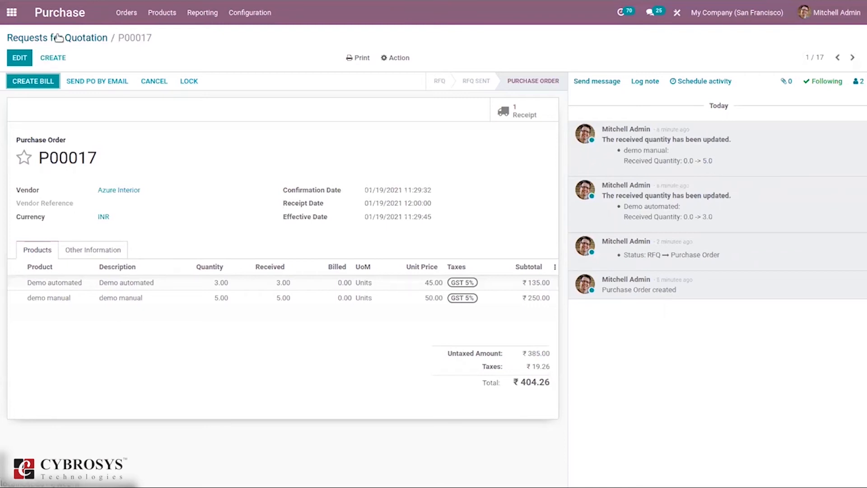
Create another request for quotation from the quotation list with Azure Interior as the vendor
{"action": "left_click", "coordinate": [81, 37]}
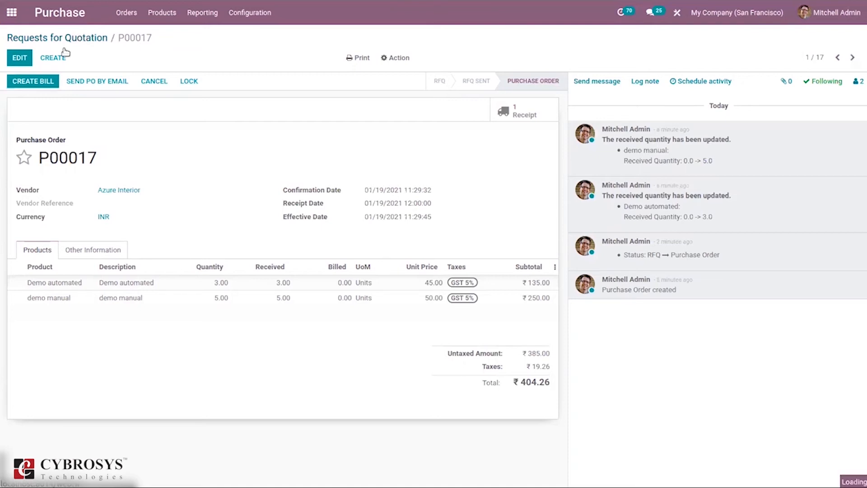
{"action": "left_click", "coordinate": [27, 55]}
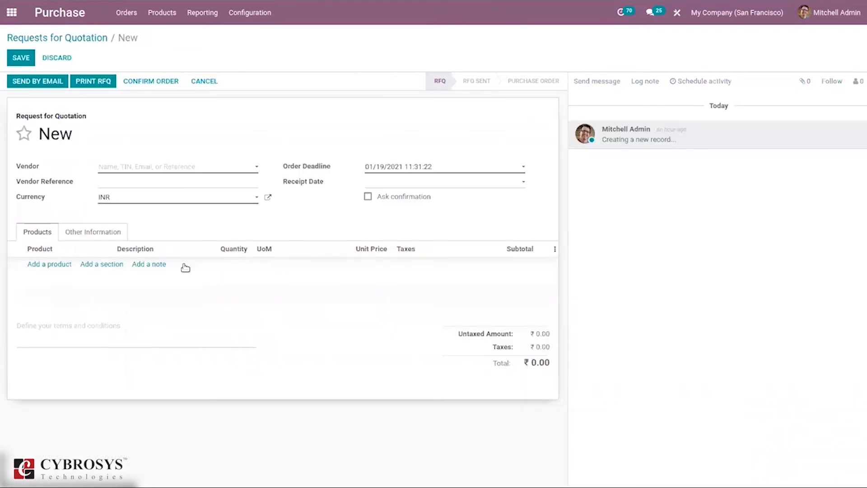
{"action": "left_click", "coordinate": [136, 167]}
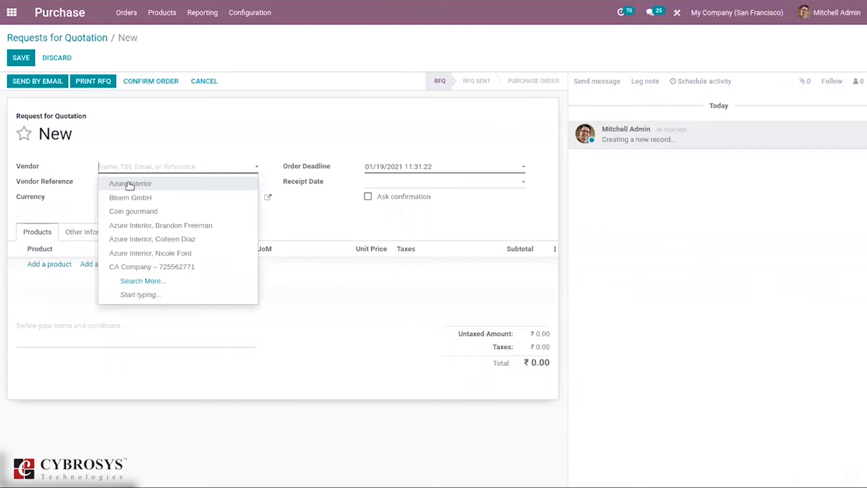
{"action": "left_click", "coordinate": [130, 184]}
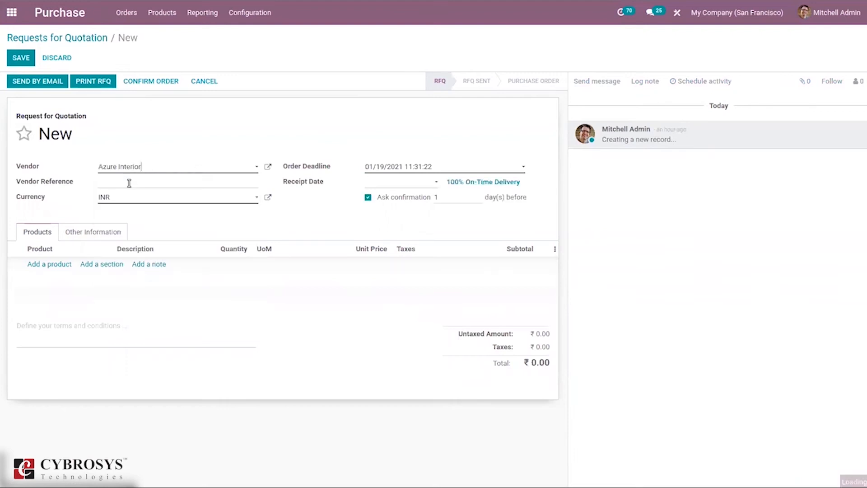
Add the Demo automated and demo manual products as order lines on the new request for quotation
{"action": "left_click", "coordinate": [62, 266]}
{"action": "type", "text": "de"}
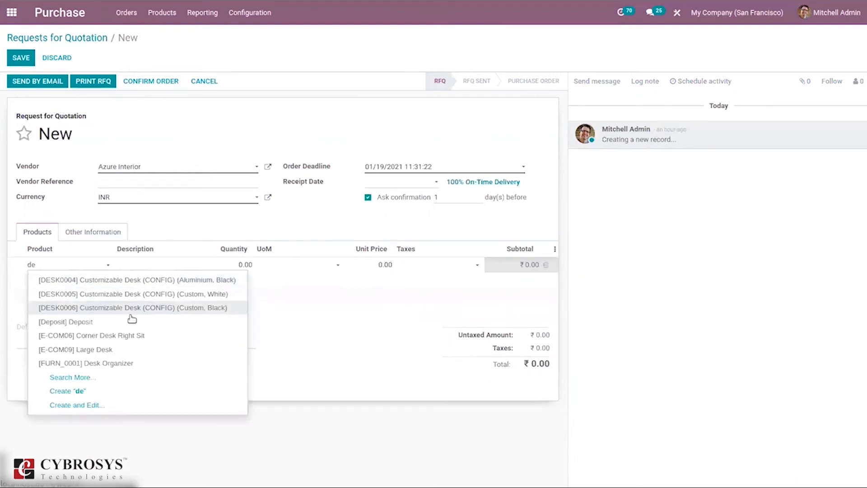
{"action": "type", "text": "mo"}
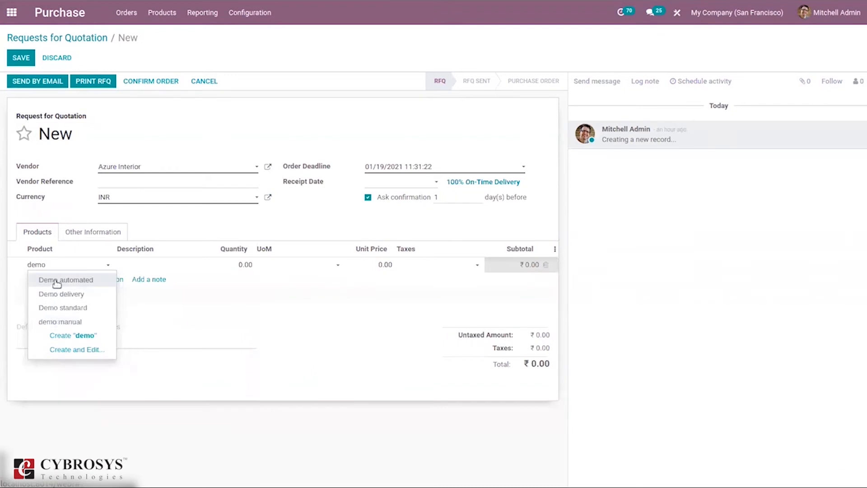
{"action": "left_click", "coordinate": [57, 281]}
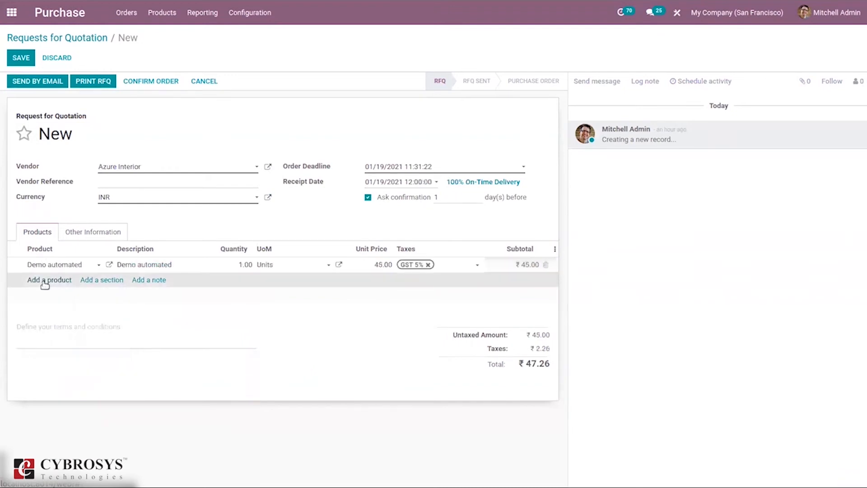
{"action": "left_click", "coordinate": [43, 281]}
{"action": "type", "text": "de"}
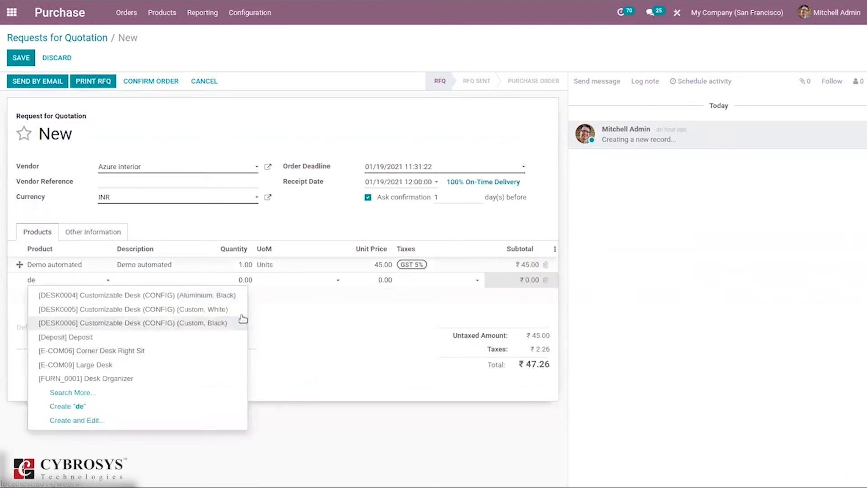
{"action": "type", "text": "omo"}
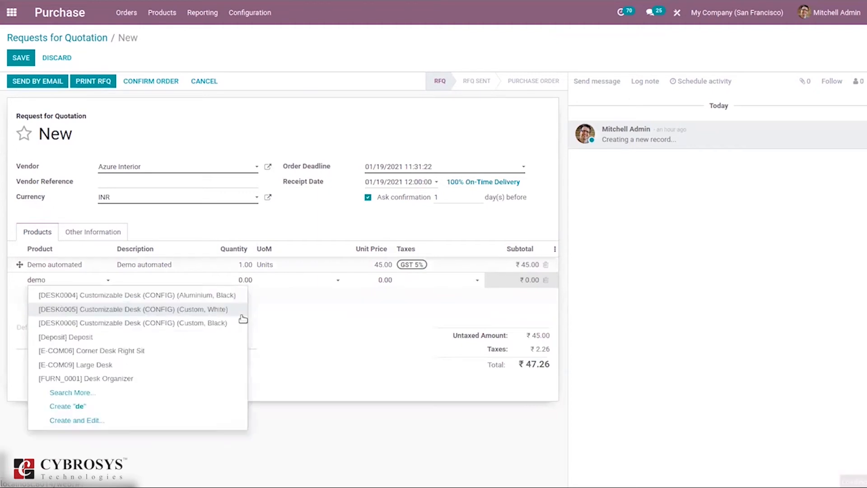
{"action": "left_click", "coordinate": [81, 335]}
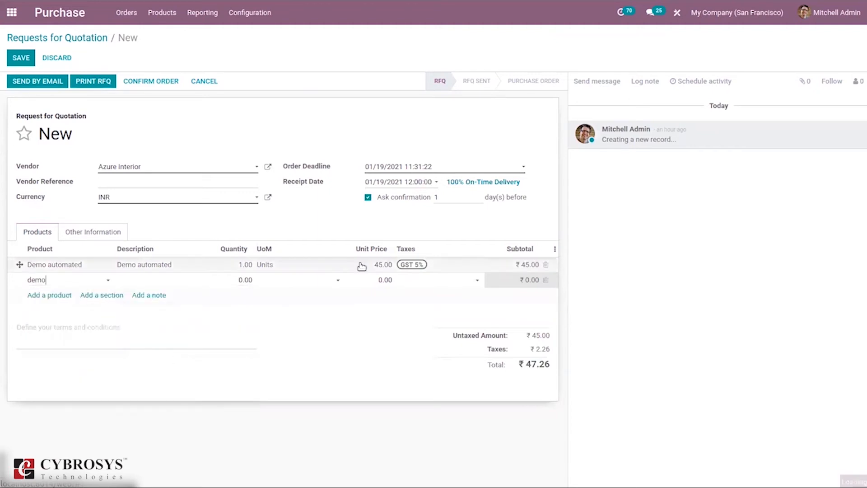
Set the unit price to 60 for Demo automated and 70 for demo manual, and save the quotation
{"action": "left_click", "coordinate": [383, 264]}
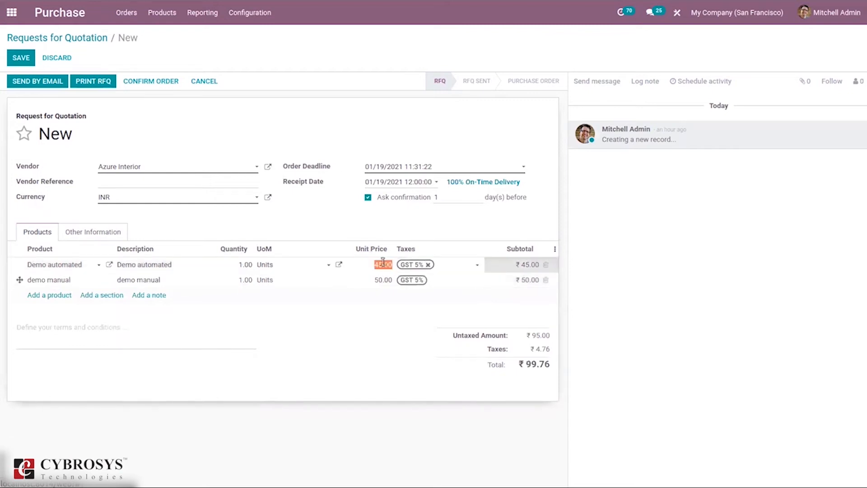
{"action": "key", "text": "BackSpace"}
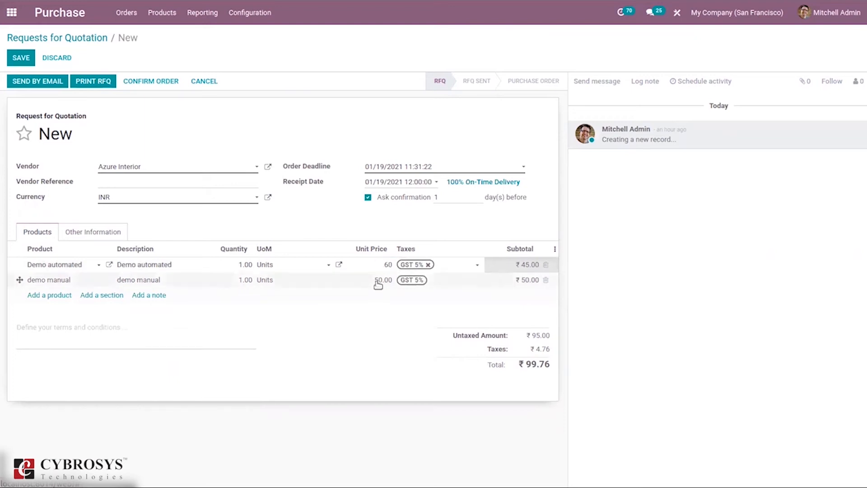
{"action": "left_click", "coordinate": [377, 281]}
{"action": "type", "text": "70"}
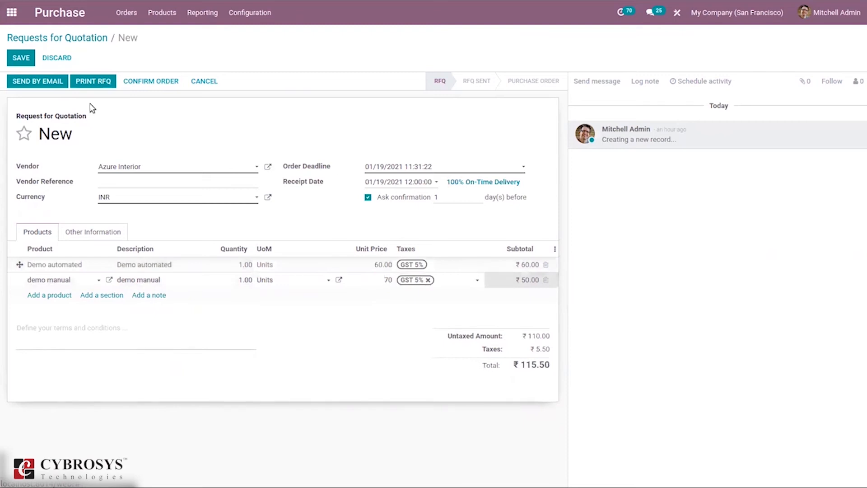
{"action": "left_click", "coordinate": [18, 58]}
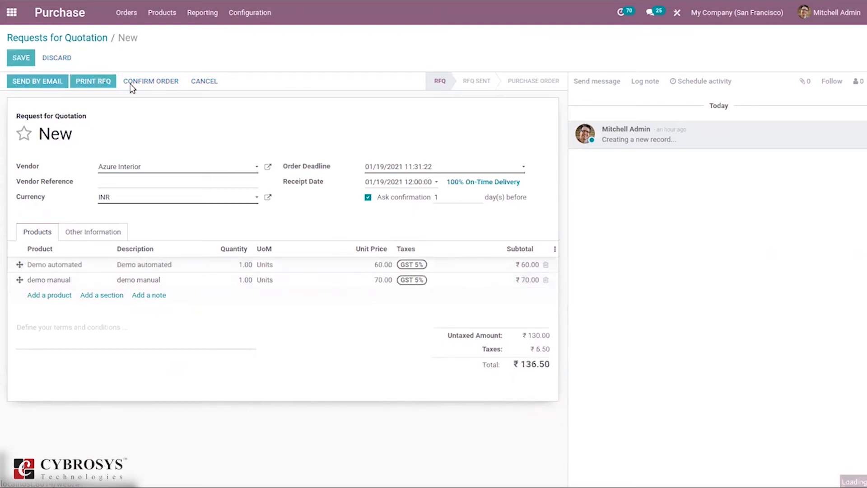
Confirm the Azure Interior order and validate its receipt for one unit of each product
{"action": "left_click", "coordinate": [132, 82]}
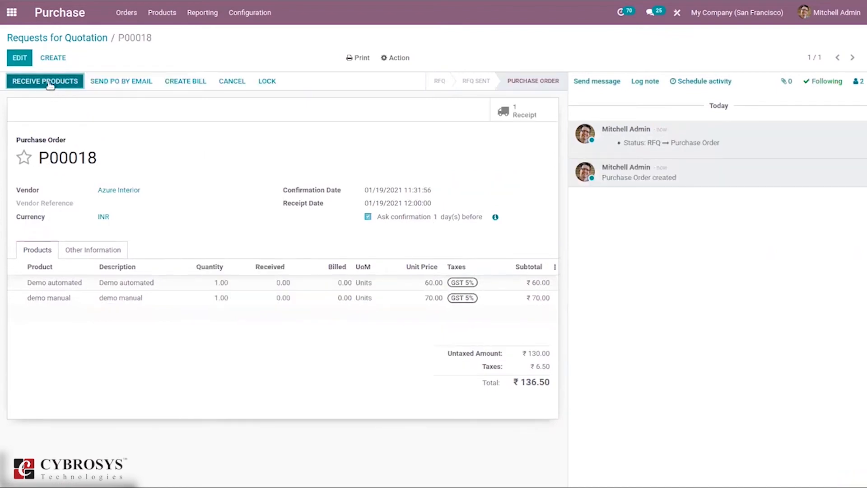
{"action": "left_click", "coordinate": [49, 84]}
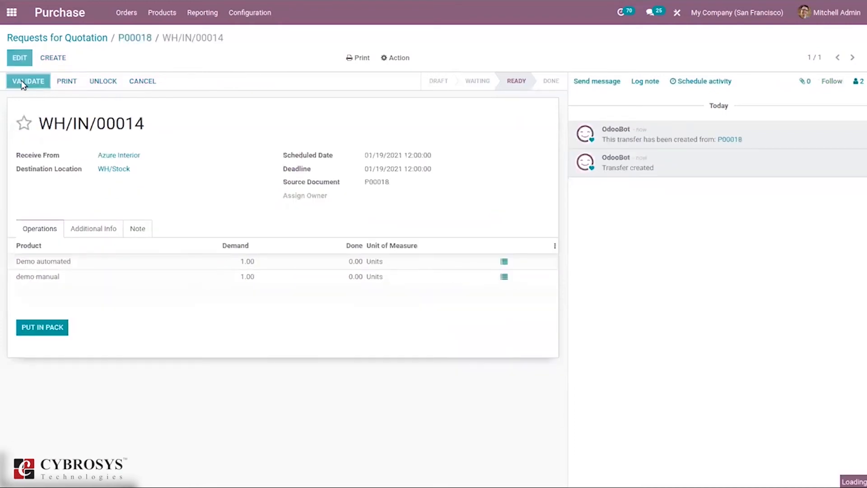
{"action": "left_click", "coordinate": [20, 81]}
{"action": "left_click", "coordinate": [192, 110]}
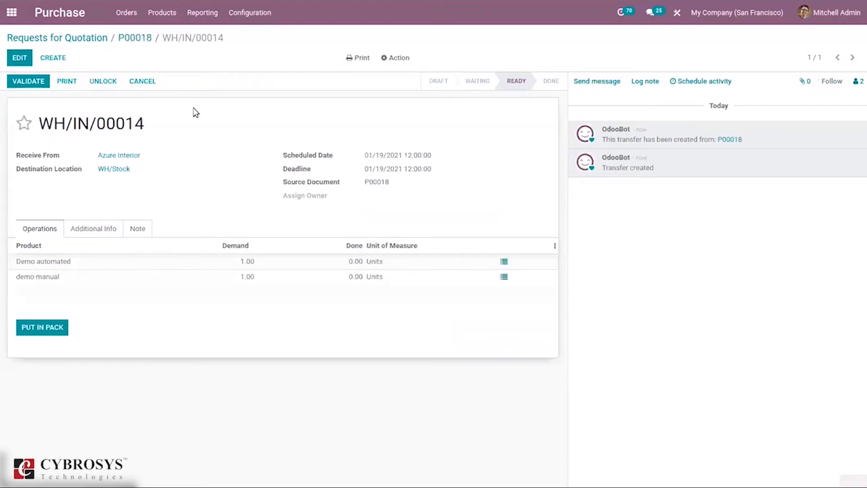
Check the Demo automated product's cost from its line in the validated receipt, returning to the receipt
{"action": "left_click", "coordinate": [52, 262]}
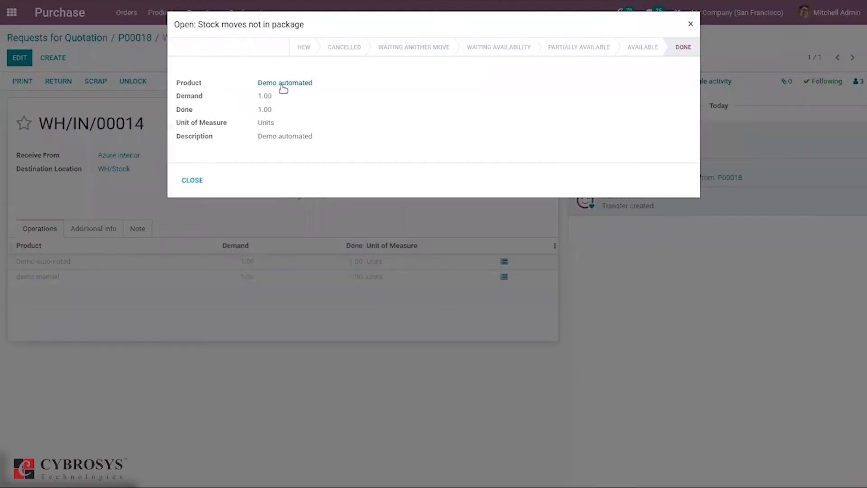
{"action": "left_click", "coordinate": [285, 84]}
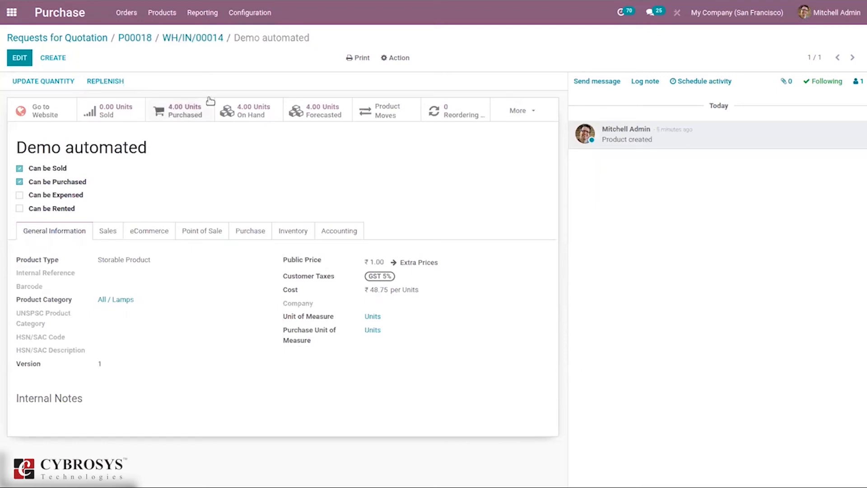
{"action": "left_click", "coordinate": [177, 40]}
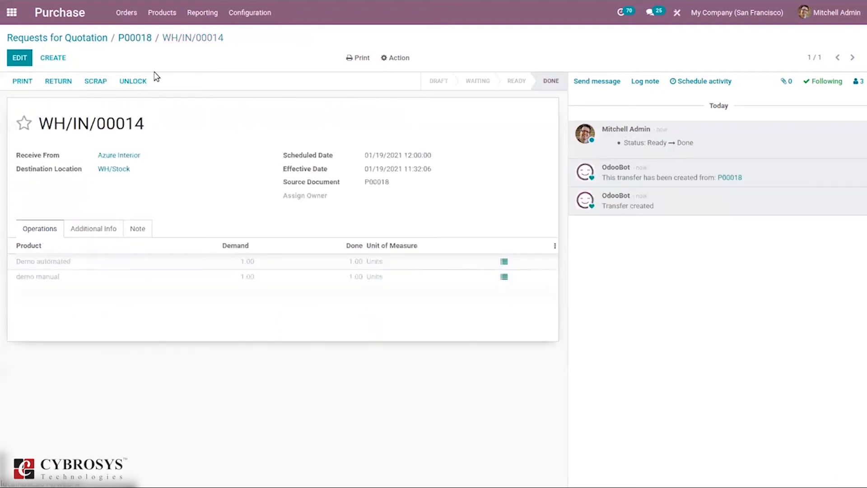
Check the demo manual product's cost from its line in the same receipt
{"action": "left_click", "coordinate": [29, 276]}
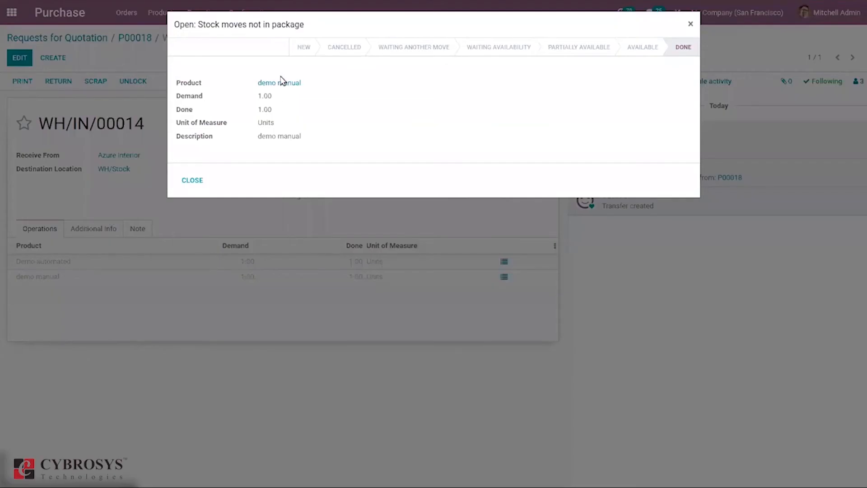
{"action": "left_click", "coordinate": [281, 84]}
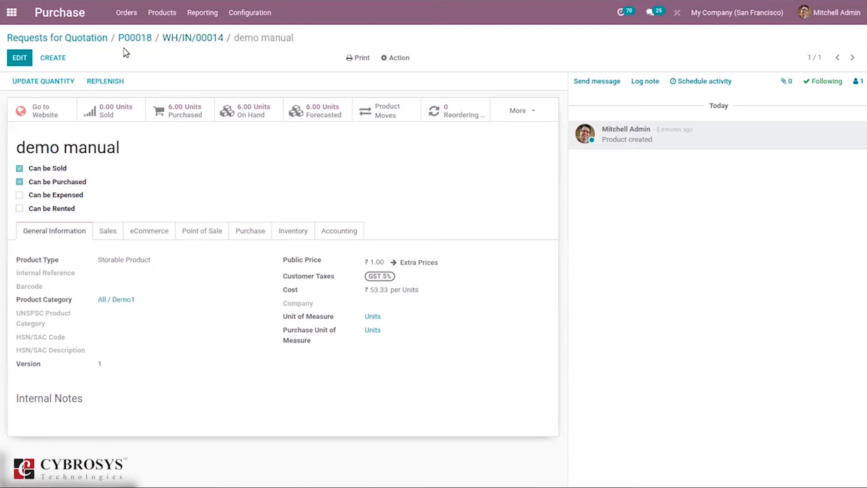
{"action": "mouse_move", "coordinate": [258, 5]}
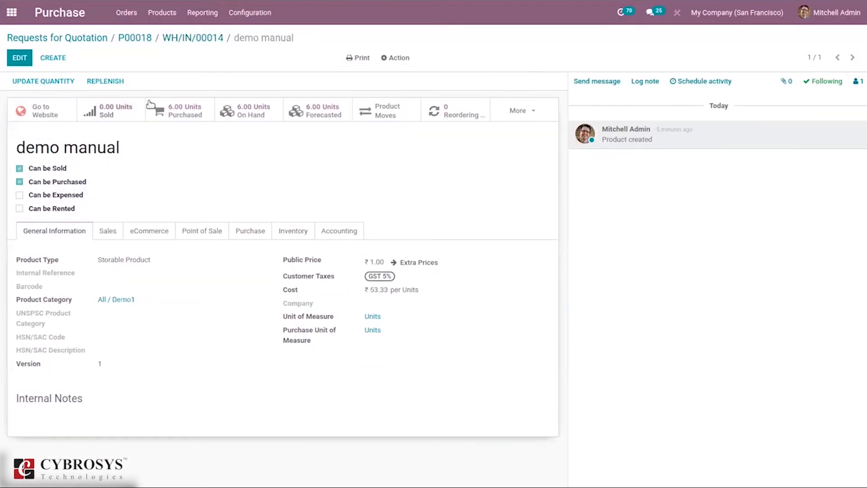
Switch to the Inventory app and open the All / Lamps product category
{"action": "left_click", "coordinate": [20, 7]}
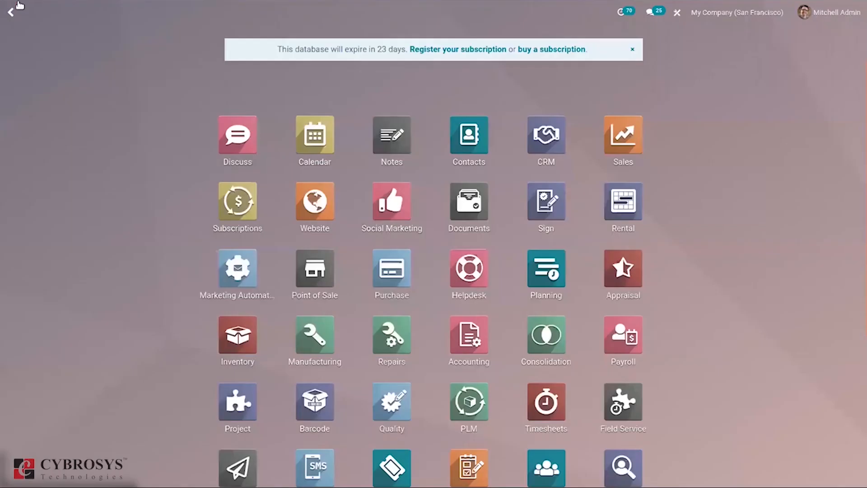
{"action": "type", "text": "in"}
{"action": "left_click", "coordinate": [238, 141]}
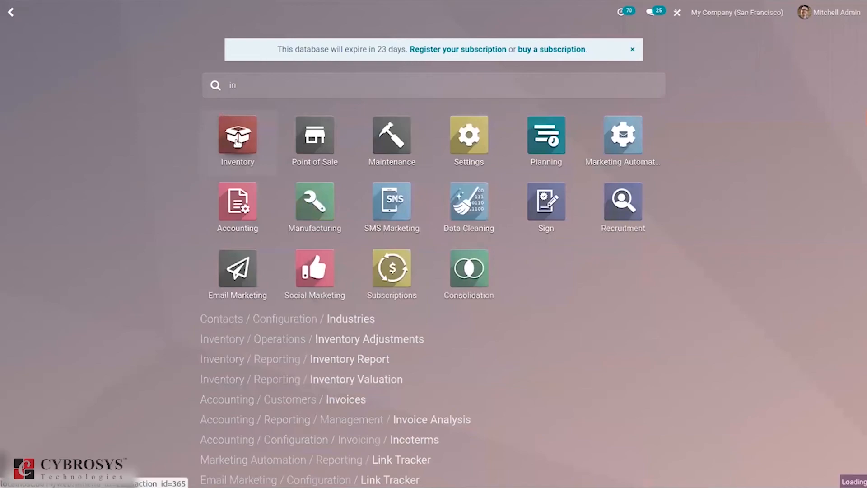
{"action": "left_click", "coordinate": [303, 12]}
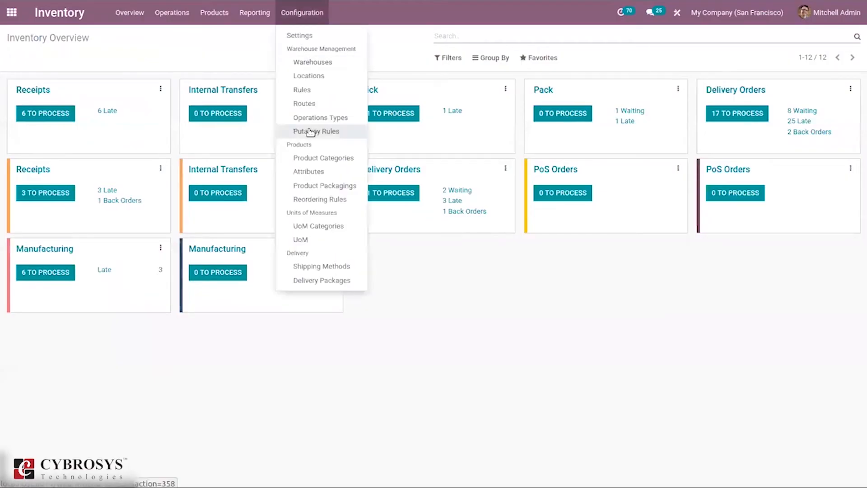
{"action": "left_click", "coordinate": [316, 158]}
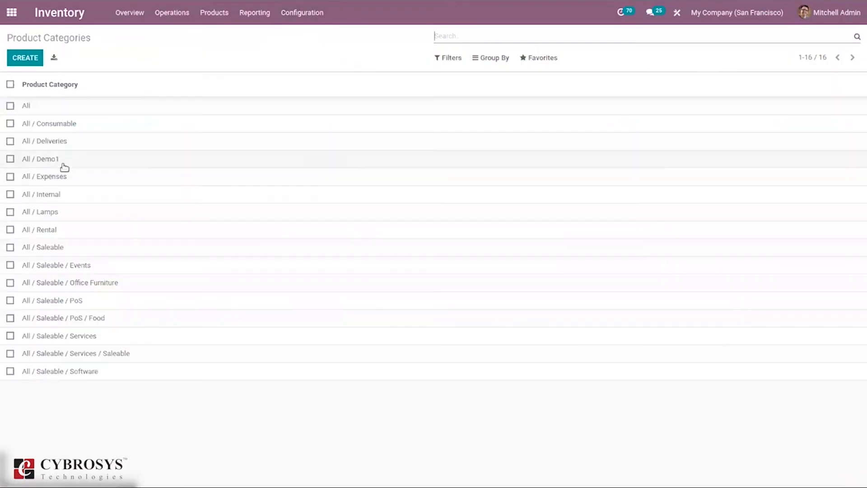
{"action": "left_click", "coordinate": [75, 220]}
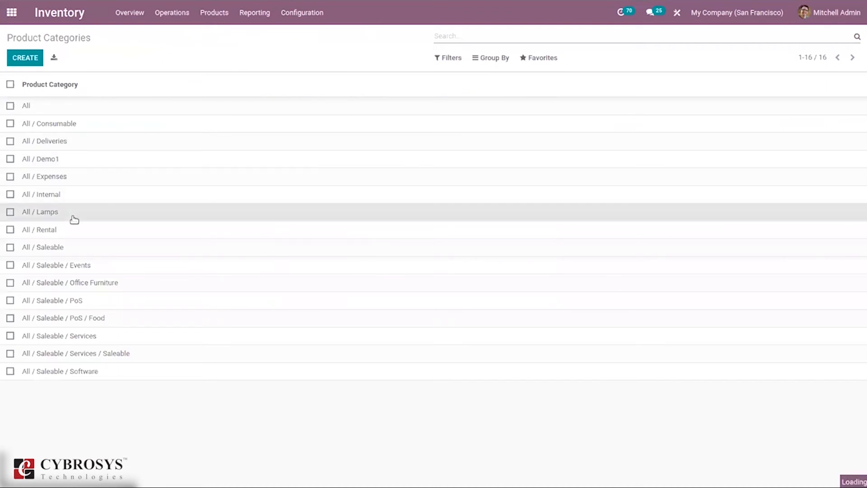
Set the Lamps category's costing method to First In First Out (FIFO), save it, and return to the category list
{"action": "left_click", "coordinate": [128, 127]}
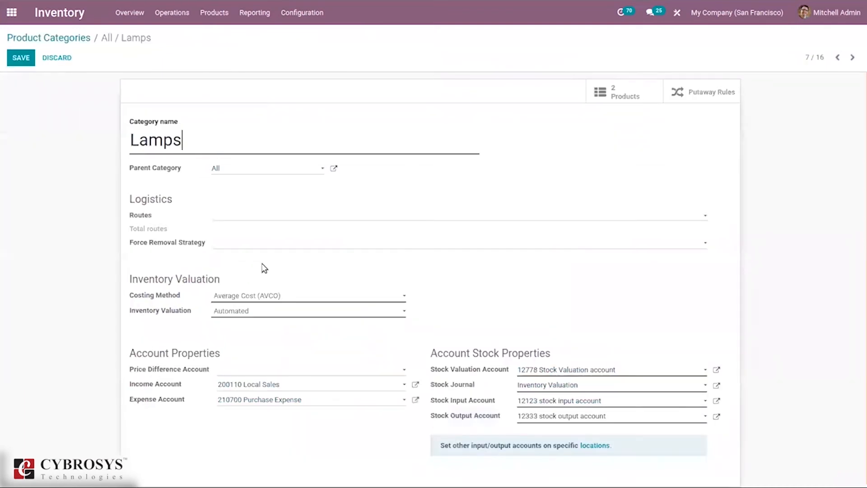
{"action": "left_click", "coordinate": [233, 296]}
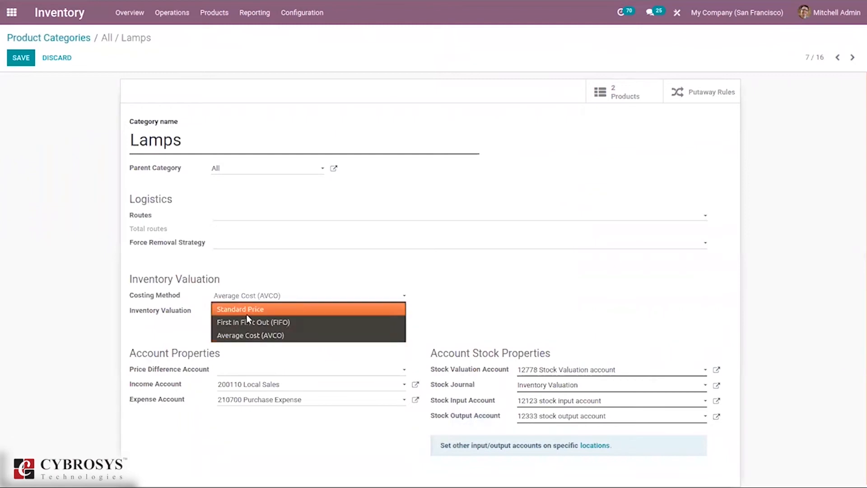
{"action": "left_click", "coordinate": [251, 326]}
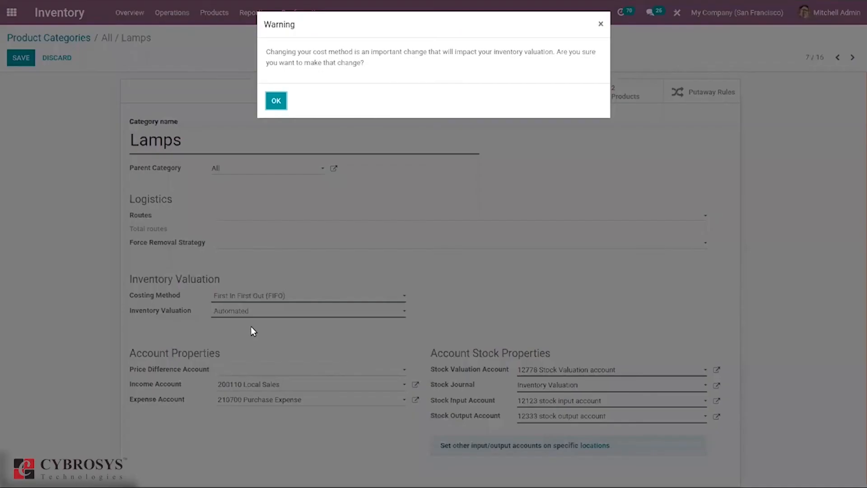
{"action": "left_click", "coordinate": [276, 101]}
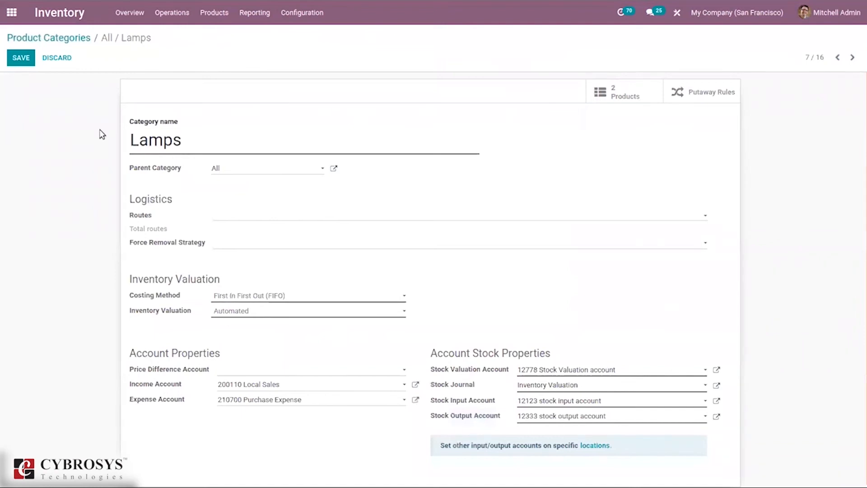
{"action": "left_click", "coordinate": [21, 58]}
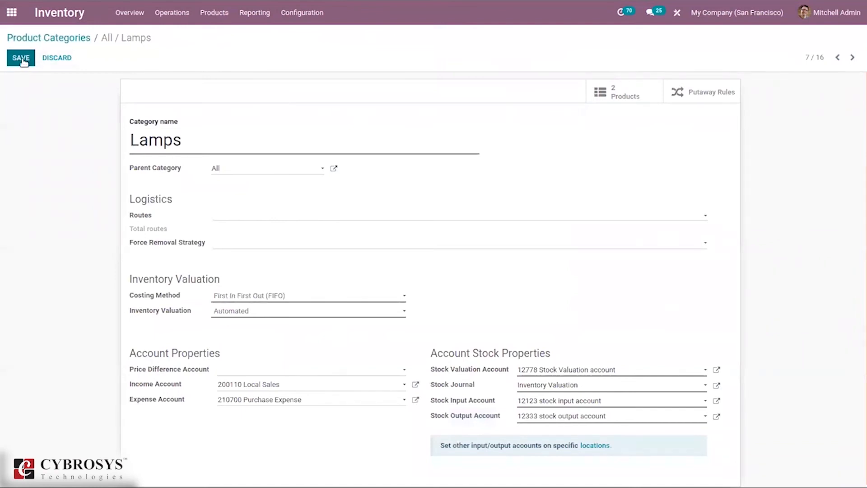
{"action": "left_click", "coordinate": [66, 38]}
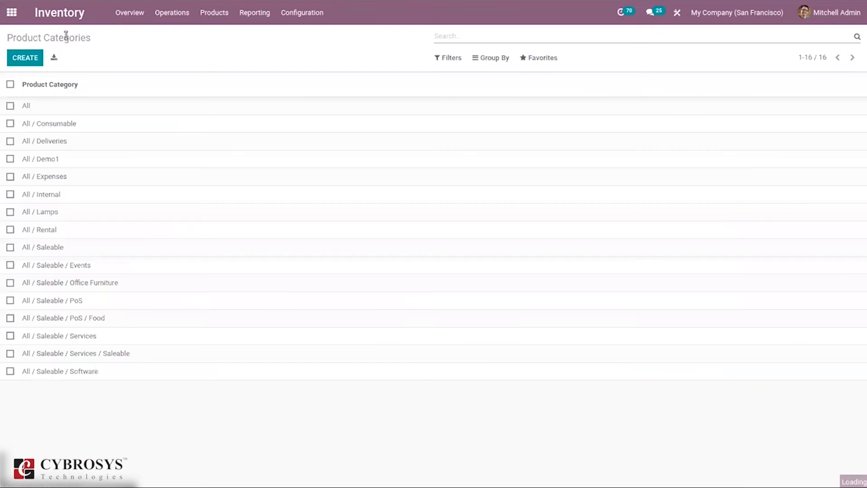
Create a new product named Lamp from the product list
{"action": "left_click", "coordinate": [213, 15]}
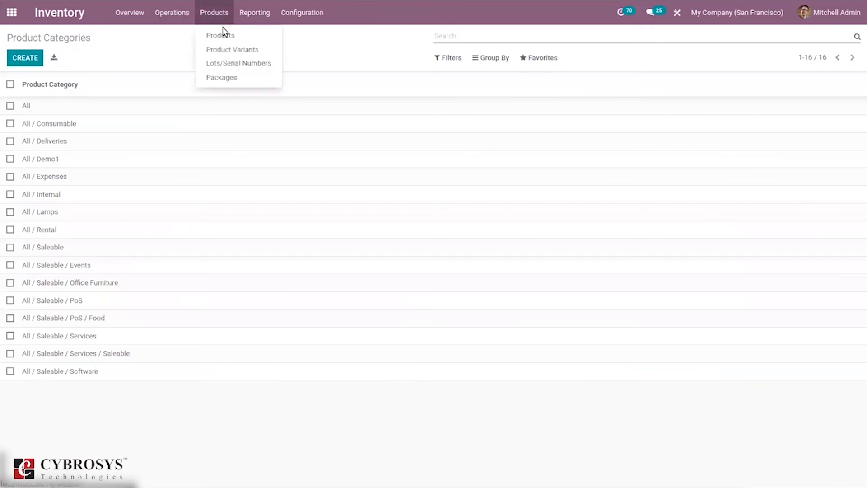
{"action": "left_click", "coordinate": [225, 34]}
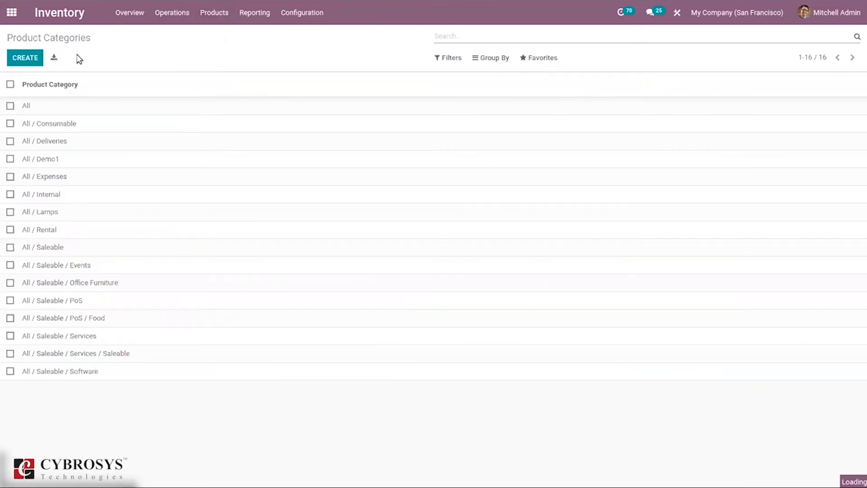
{"action": "left_click", "coordinate": [33, 58]}
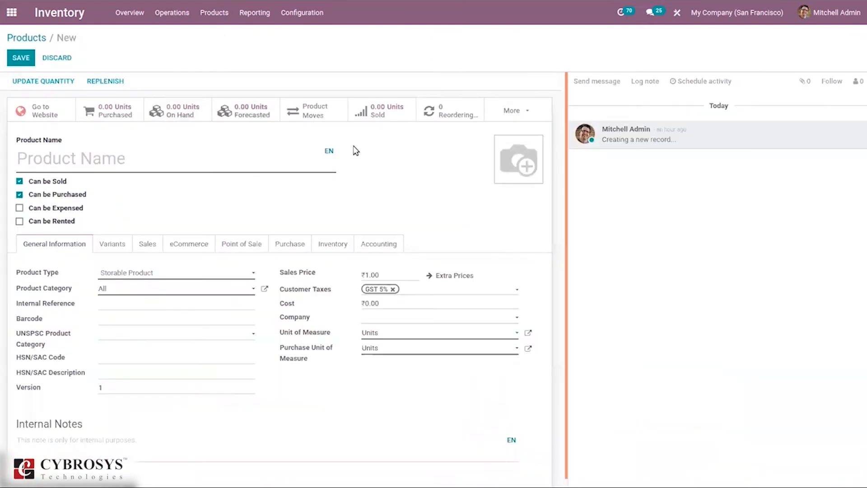
{"action": "type", "text": "Lamp"}
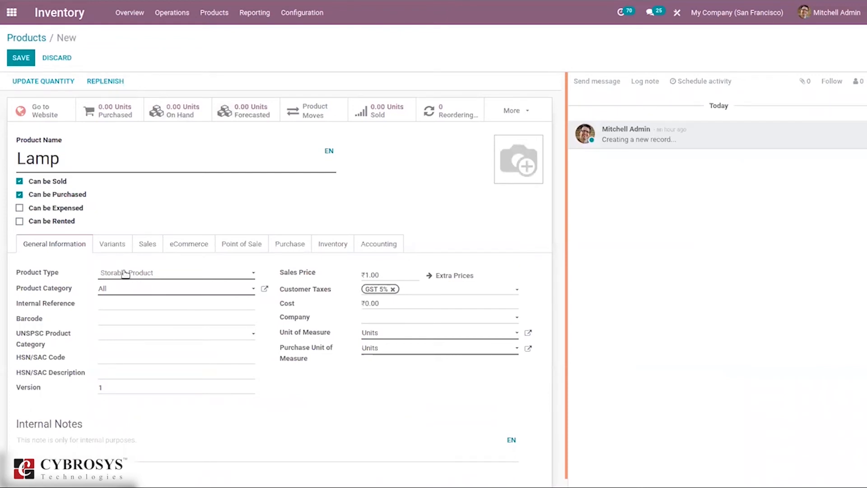
Assign the new storable product Lamp to the All / Lamps category and save it
{"action": "left_click", "coordinate": [125, 274]}
{"action": "left_click", "coordinate": [400, 260]}
{"action": "left_click", "coordinate": [144, 290]}
{"action": "key", "text": "BackSpace"}
{"action": "key", "text": "BackSpace"}
{"action": "key", "text": "BackSpace"}
{"action": "type", "text": "lam"}
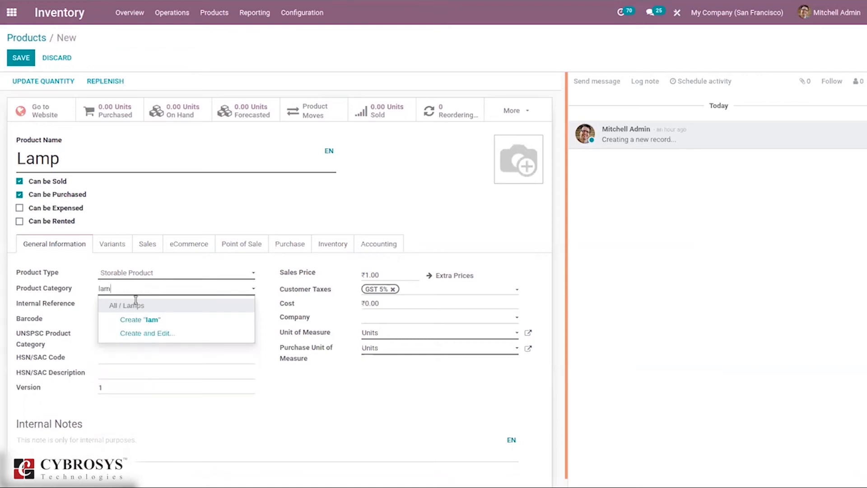
{"action": "left_click", "coordinate": [136, 302]}
{"action": "left_click", "coordinate": [16, 61]}
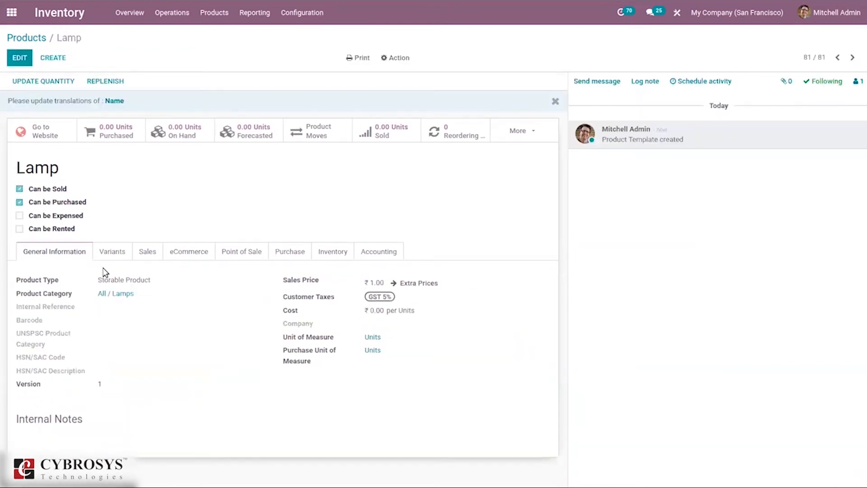
Switch to the Purchase app and start a new request for quotation with Azure Interior as the vendor
{"action": "left_click", "coordinate": [14, 5]}
{"action": "type", "text": "pu"}
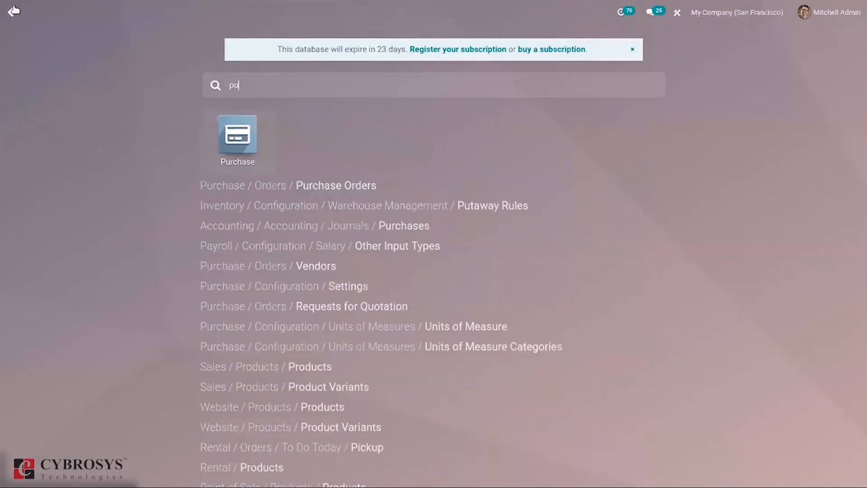
{"action": "left_click", "coordinate": [256, 130]}
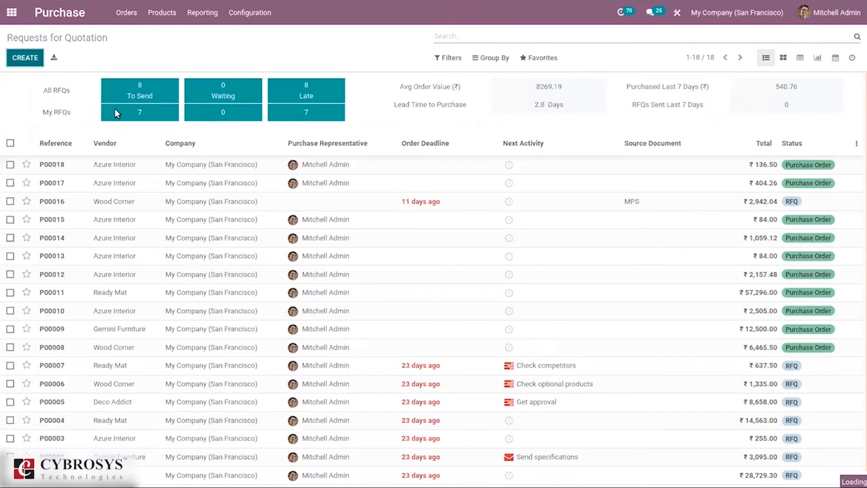
{"action": "left_click", "coordinate": [194, 167]}
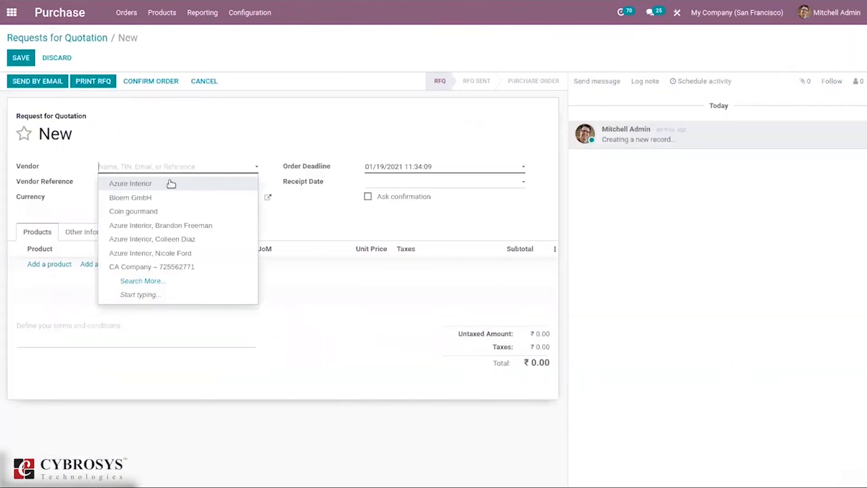
{"action": "left_click", "coordinate": [169, 183]}
Add the Lamp product to the request for quotation with a unit price of 50 and a quantity of 2
{"action": "left_click", "coordinate": [50, 265]}
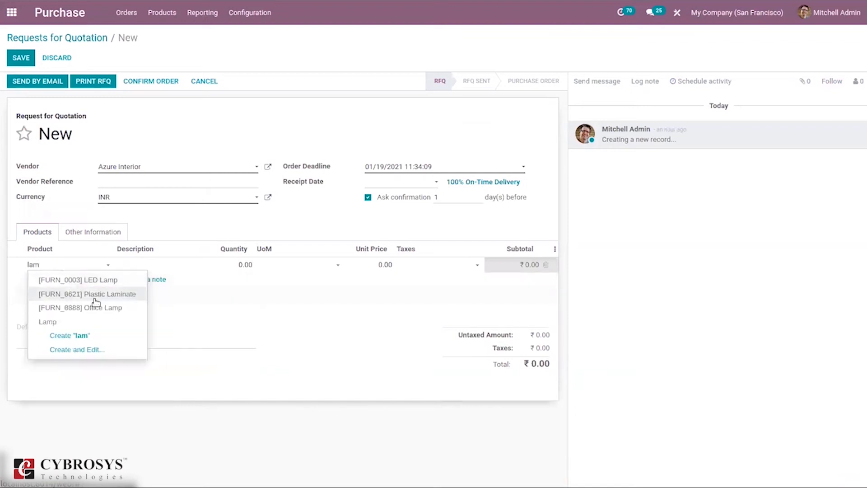
{"action": "type", "text": "lamp"}
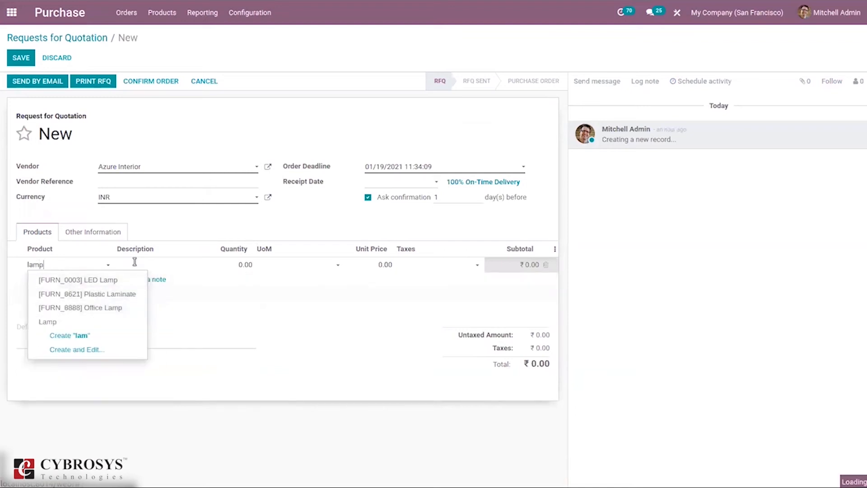
{"action": "left_click", "coordinate": [82, 308]}
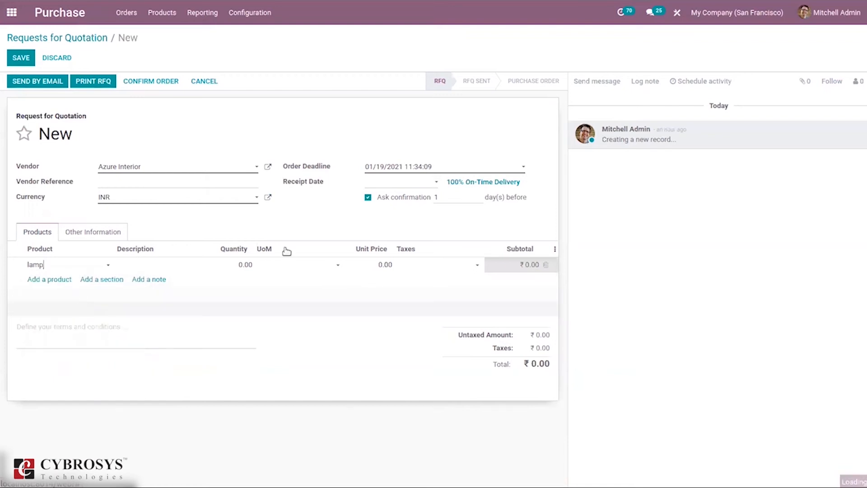
{"action": "left_click", "coordinate": [387, 264]}
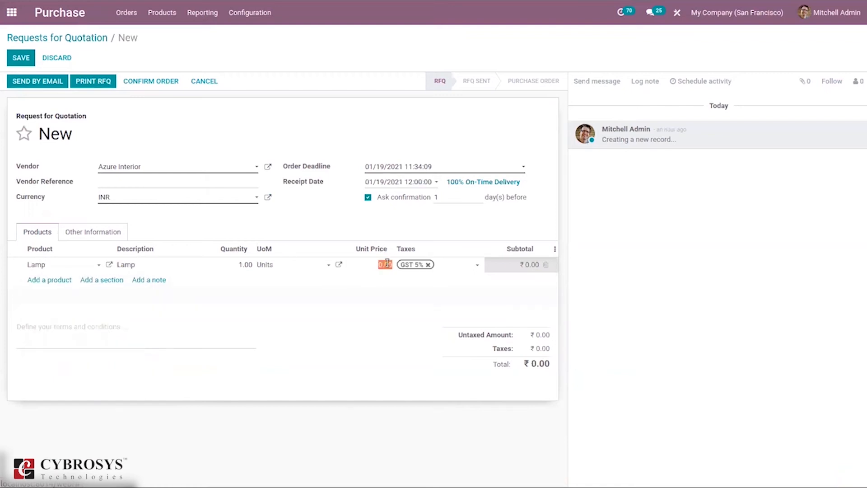
{"action": "type", "text": "50"}
{"action": "left_click", "coordinate": [246, 265]}
{"action": "type", "text": "2"}
{"action": "left_click", "coordinate": [355, 229]}
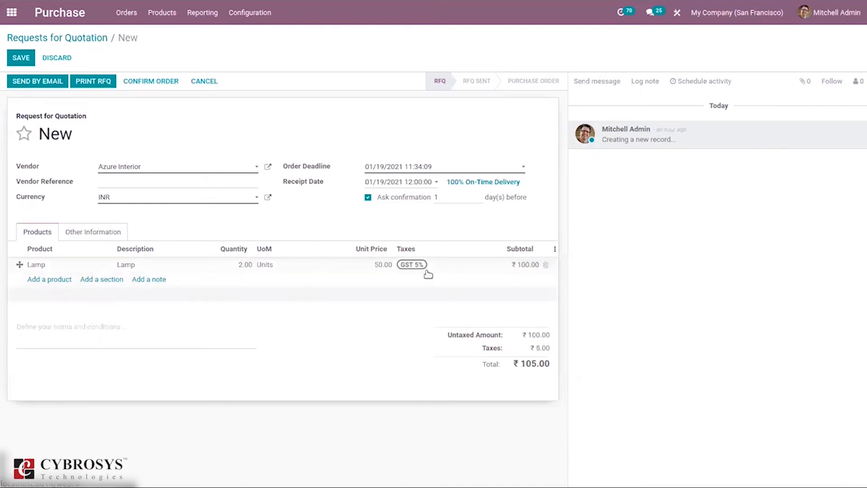
Confirm the purchase order for two lamps and validate its receipt, processing all the quantities
{"action": "left_click", "coordinate": [140, 84]}
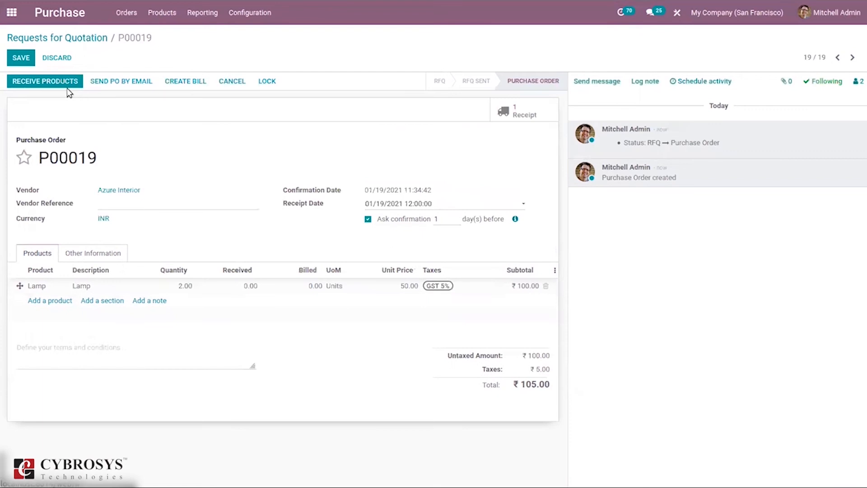
{"action": "left_click", "coordinate": [68, 86]}
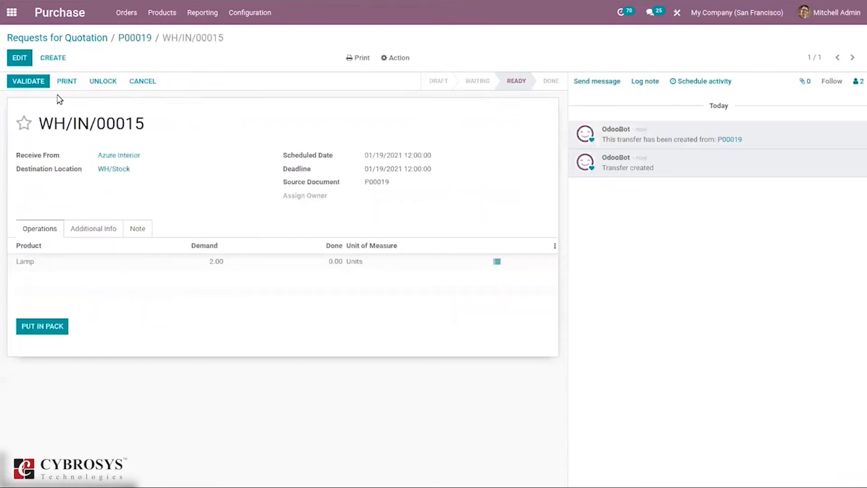
{"action": "left_click", "coordinate": [28, 81]}
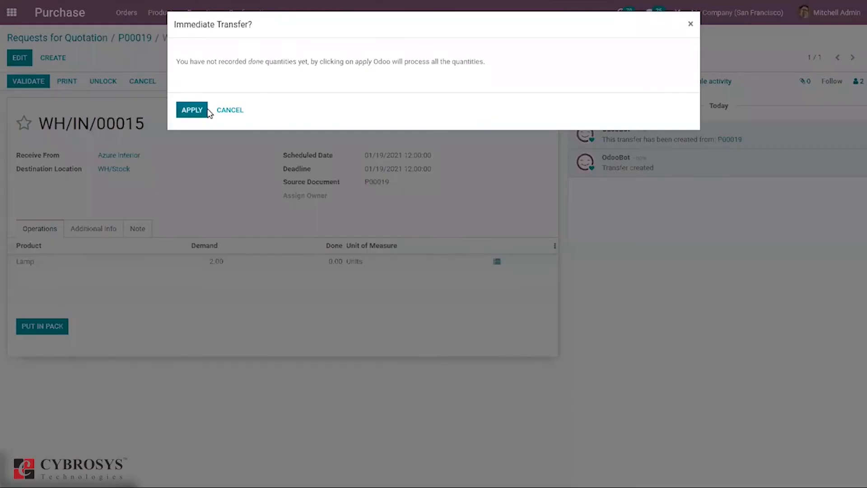
{"action": "left_click", "coordinate": [205, 110]}
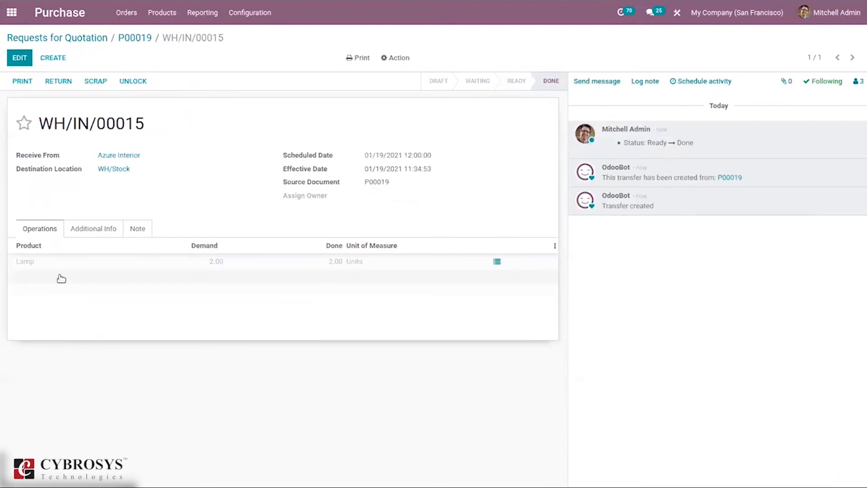
Check the Lamp product's cost from its line in the receipt, and return to the receipt
{"action": "left_click", "coordinate": [27, 262]}
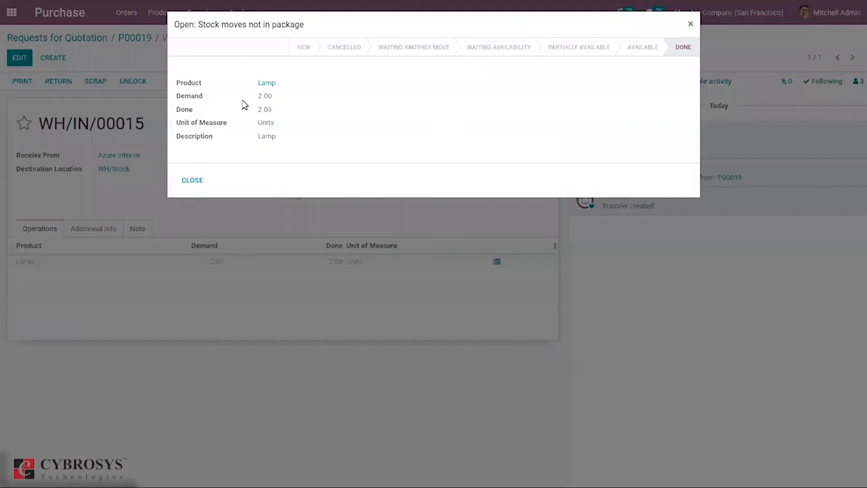
{"action": "left_click", "coordinate": [269, 82]}
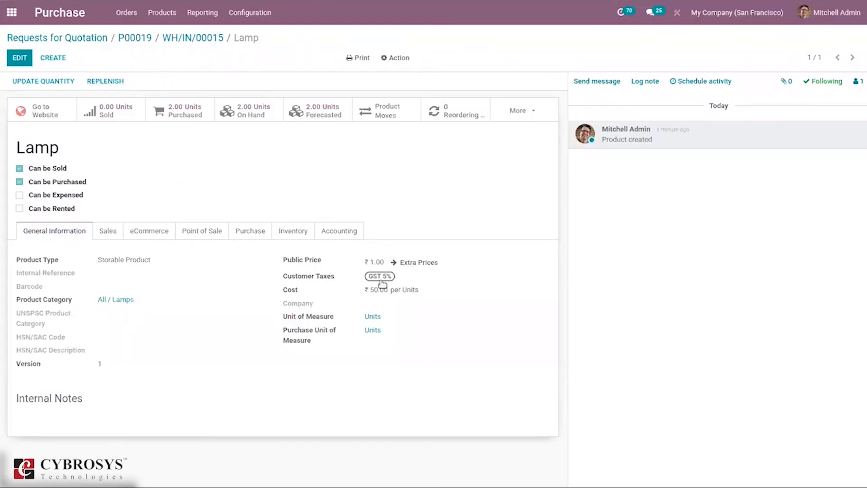
{"action": "left_click", "coordinate": [187, 40]}
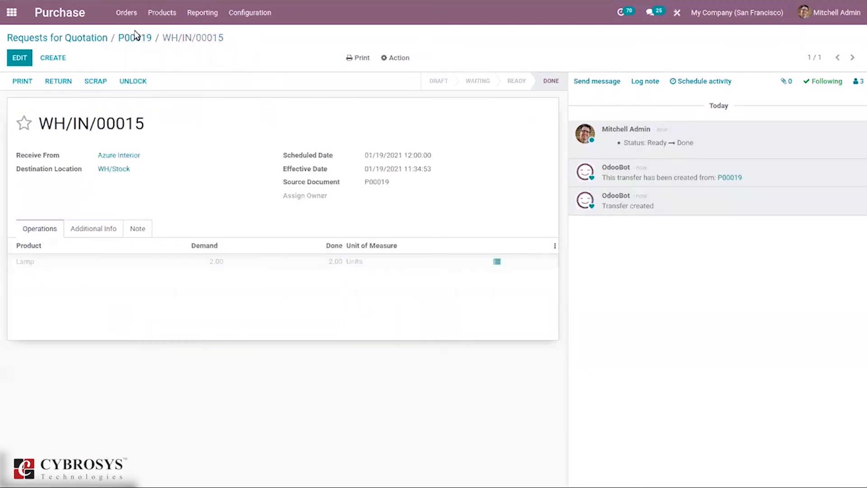
Create and post the vendor bill for the lamp purchase order, registering its payment of ₹105.00
{"action": "left_click", "coordinate": [131, 38]}
{"action": "left_click", "coordinate": [35, 81]}
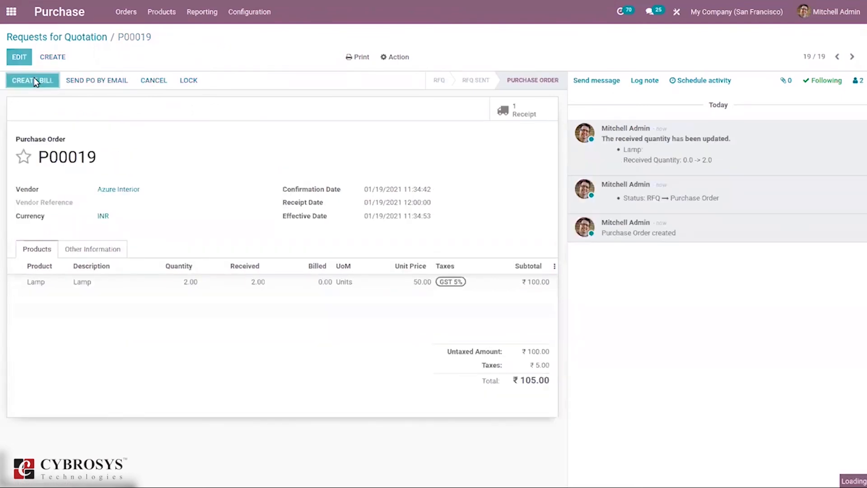
{"action": "left_click", "coordinate": [40, 84]}
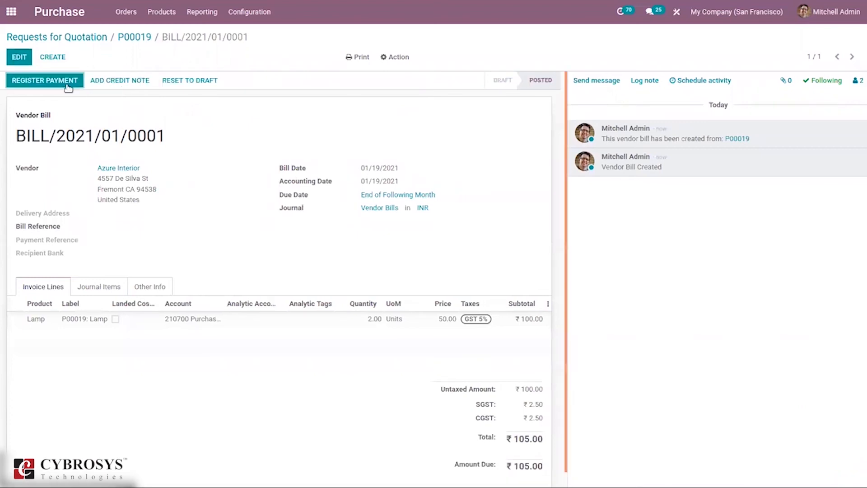
{"action": "left_click", "coordinate": [55, 81]}
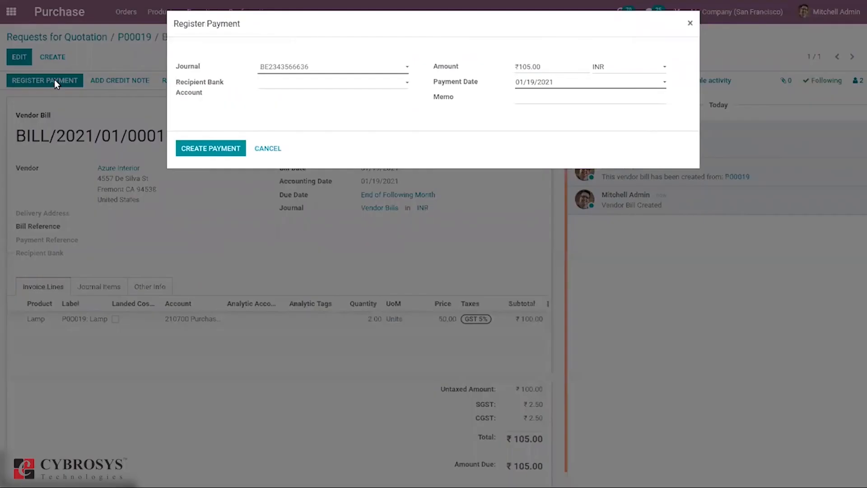
{"action": "left_click", "coordinate": [223, 144]}
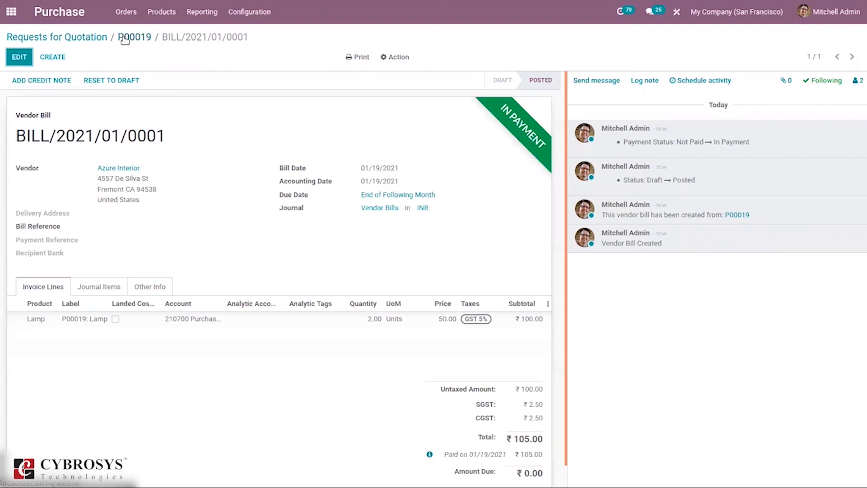
Start another request for quotation from the purchase order, with Azure Interior as the vendor
{"action": "left_click", "coordinate": [124, 38]}
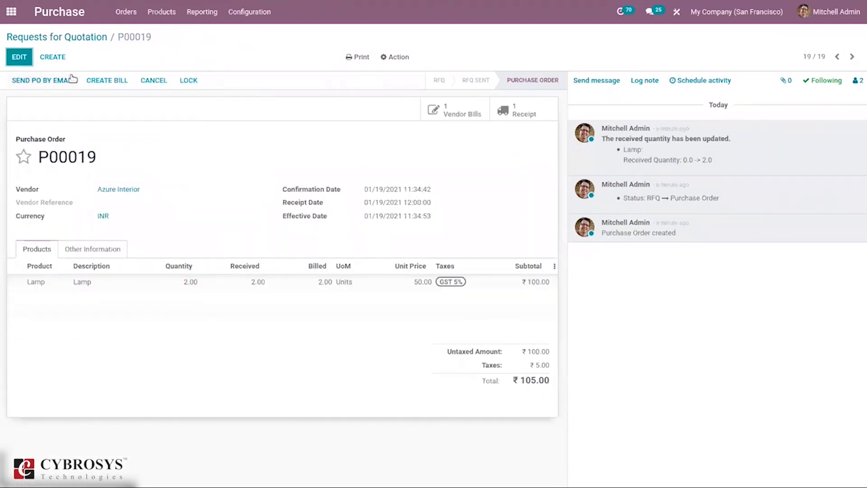
{"action": "left_click", "coordinate": [52, 57]}
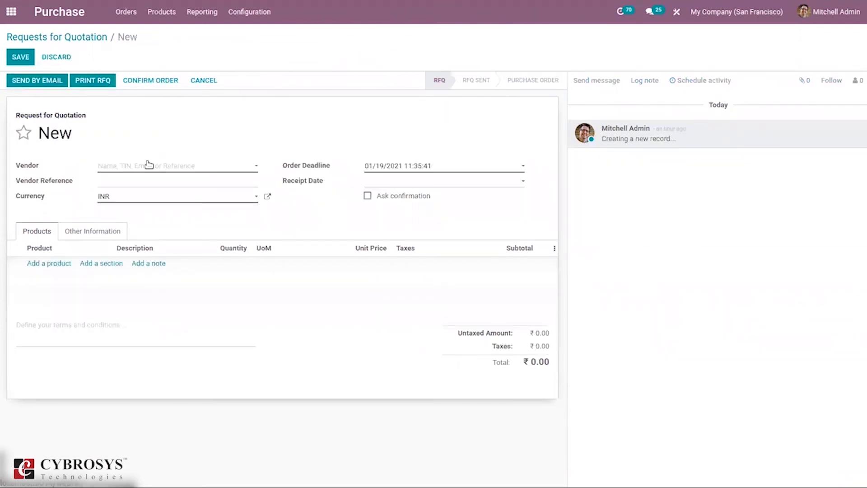
{"action": "left_click", "coordinate": [148, 166]}
{"action": "left_click", "coordinate": [131, 182]}
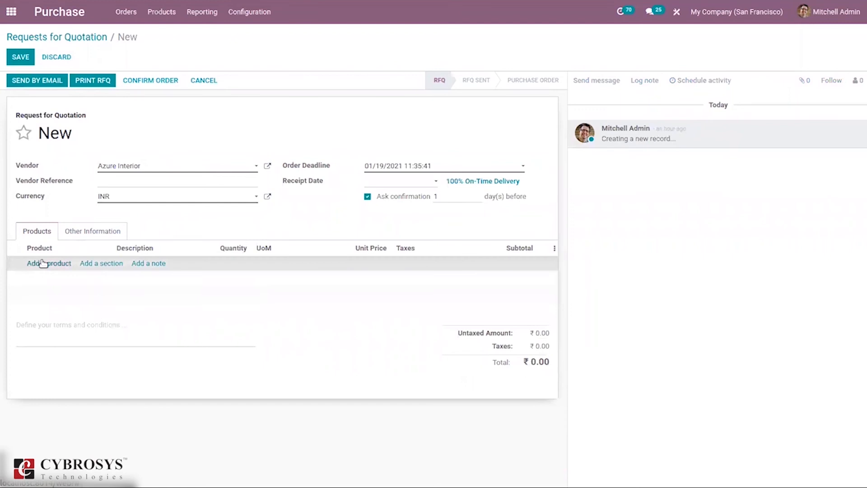
Add one unit of the Lamp product to the new request for quotation at a unit price of 60
{"action": "left_click", "coordinate": [43, 263]}
{"action": "type", "text": "lamp"}
{"action": "left_click", "coordinate": [61, 319]}
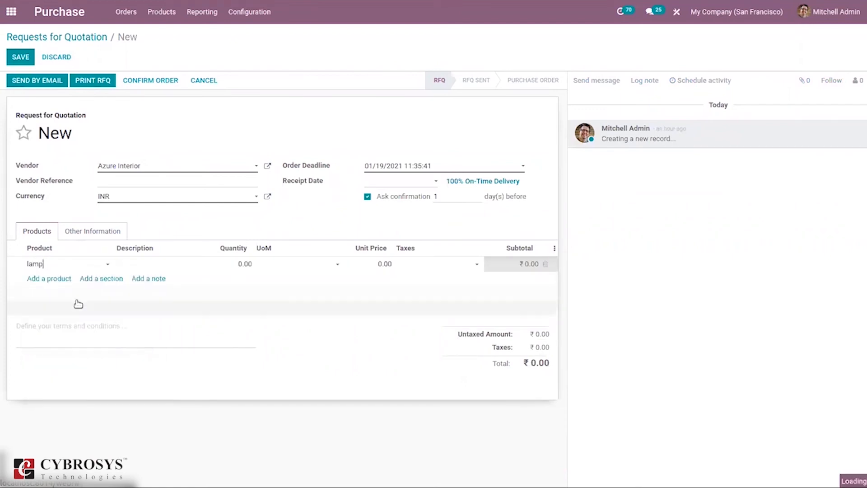
{"action": "left_click", "coordinate": [379, 264]}
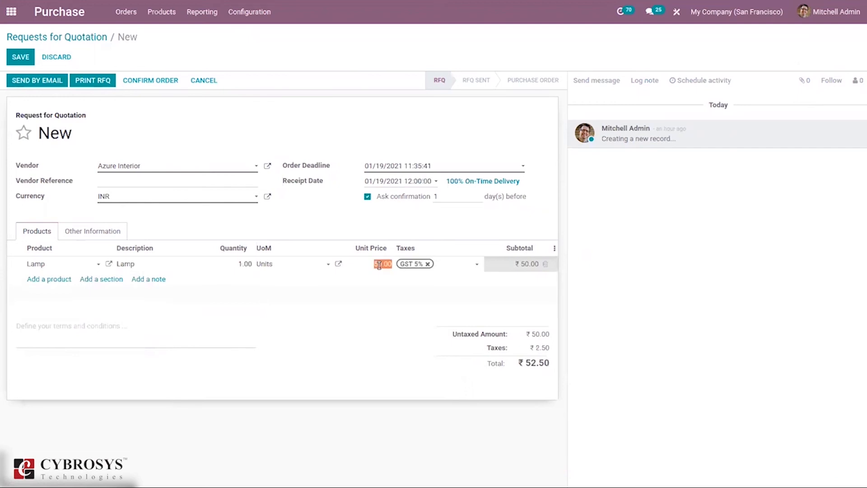
{"action": "type", "text": "60"}
{"action": "left_click", "coordinate": [249, 262]}
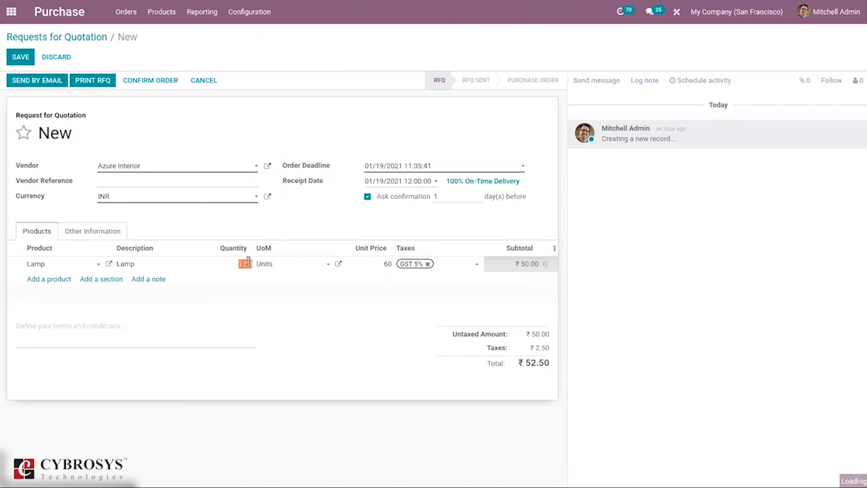
{"action": "left_click", "coordinate": [276, 226]}
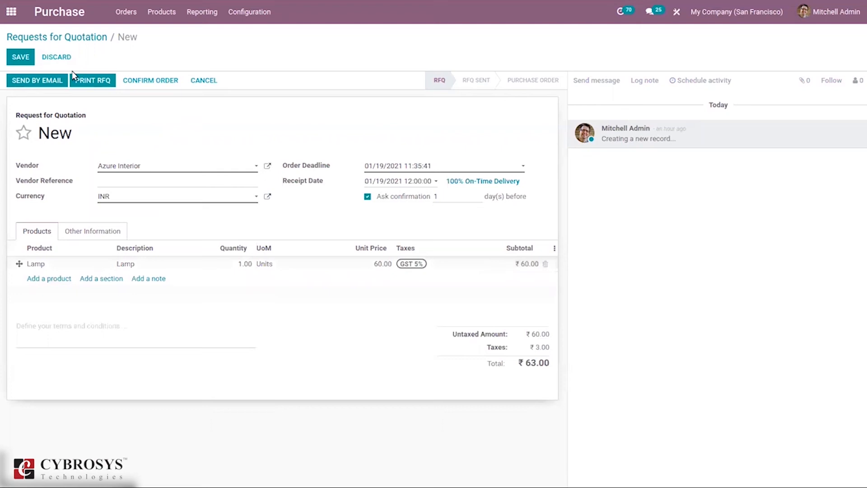
Confirm the purchase order for the single lamp and validate its receipt as an immediate transfer
{"action": "left_click", "coordinate": [136, 84]}
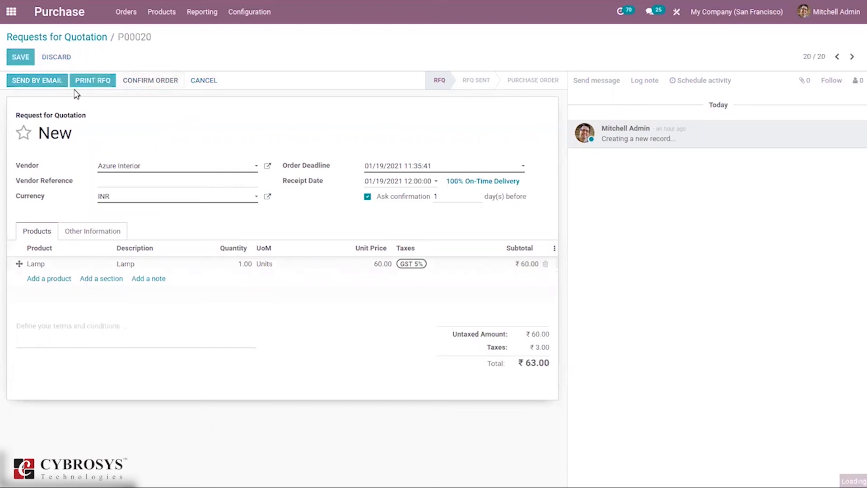
{"action": "left_click", "coordinate": [55, 78]}
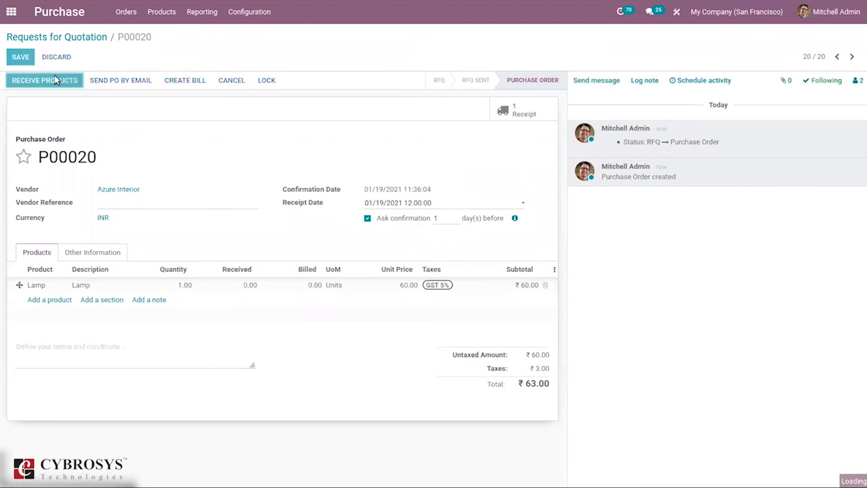
{"action": "left_click", "coordinate": [30, 81]}
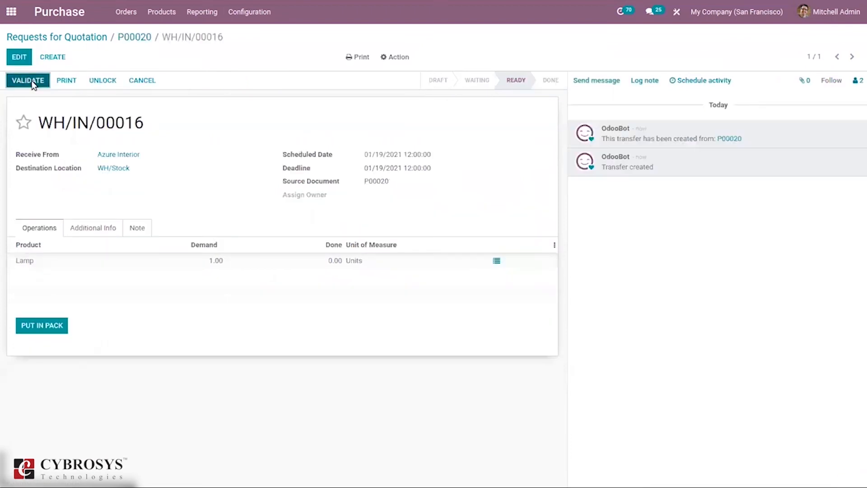
{"action": "left_click", "coordinate": [189, 108]}
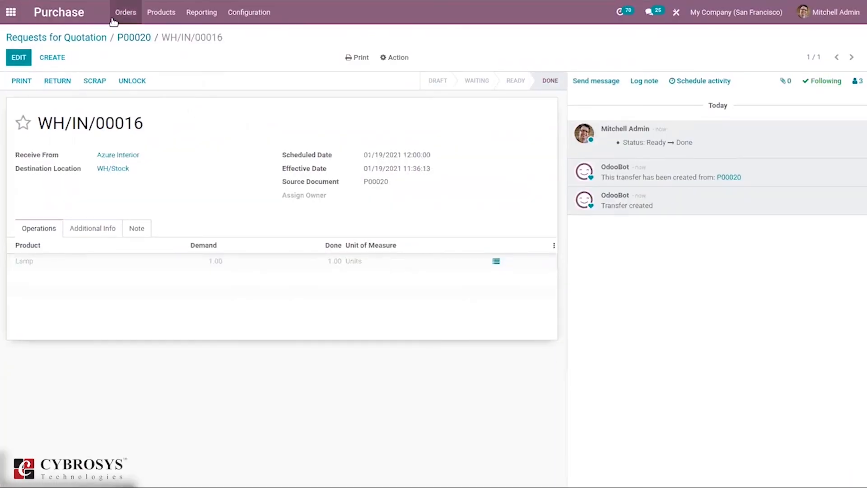
Switch to the Sales app and create a new sales order for Registered Customer
{"action": "left_click", "coordinate": [4, 9]}
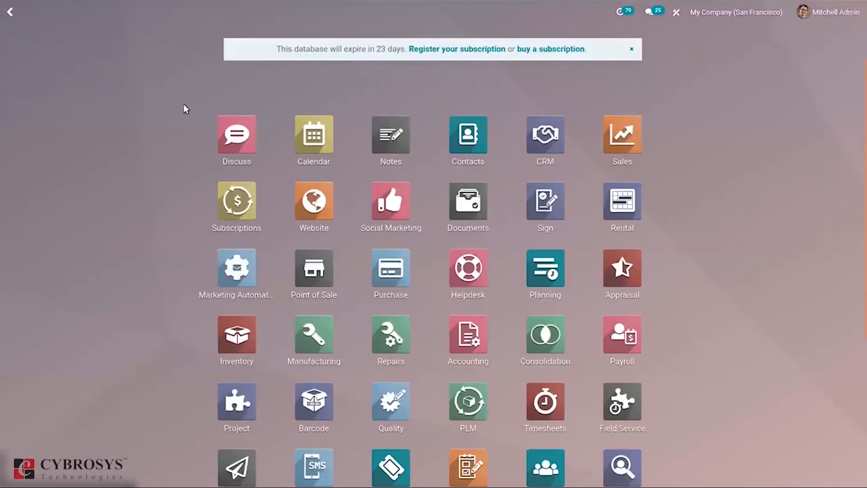
{"action": "type", "text": "sa"}
{"action": "left_click", "coordinate": [228, 144]}
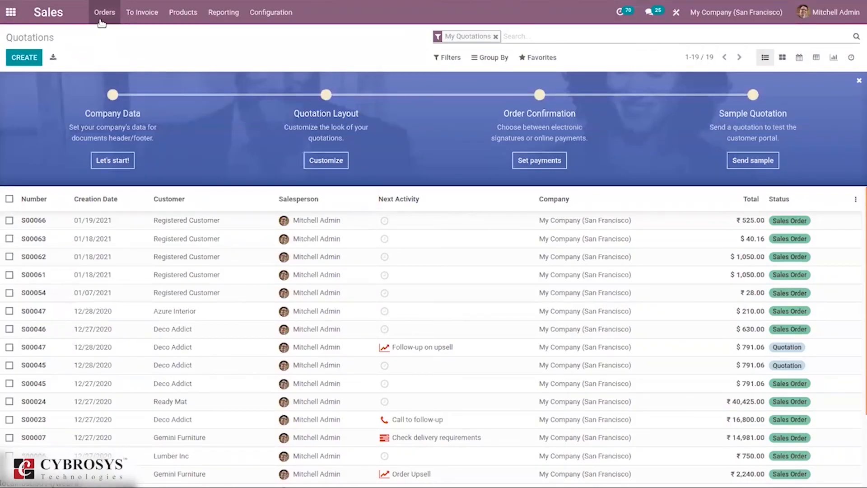
{"action": "left_click", "coordinate": [101, 19]}
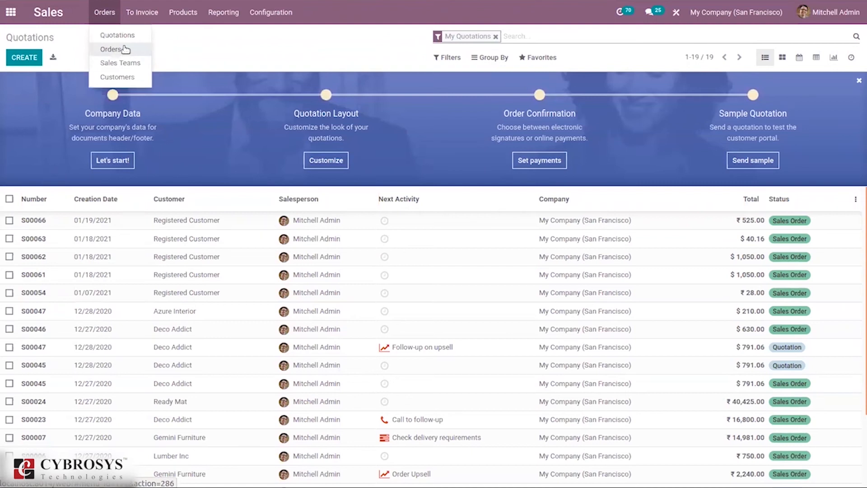
{"action": "left_click", "coordinate": [124, 50]}
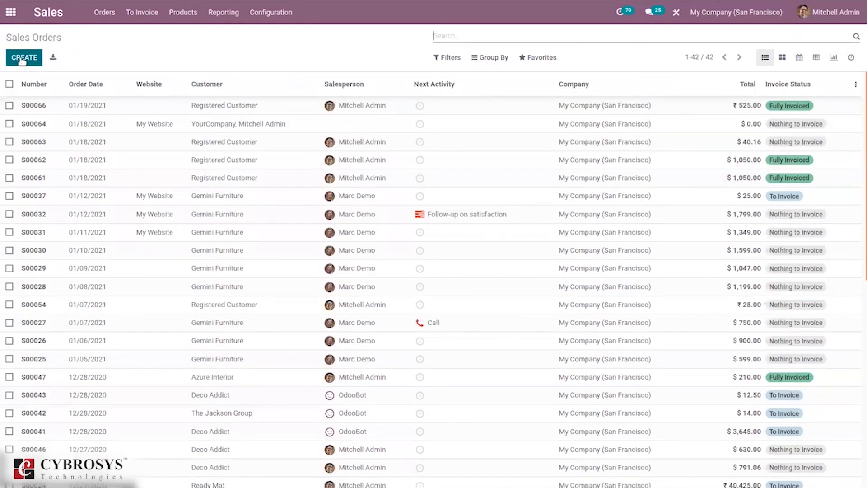
{"action": "left_click", "coordinate": [21, 61]}
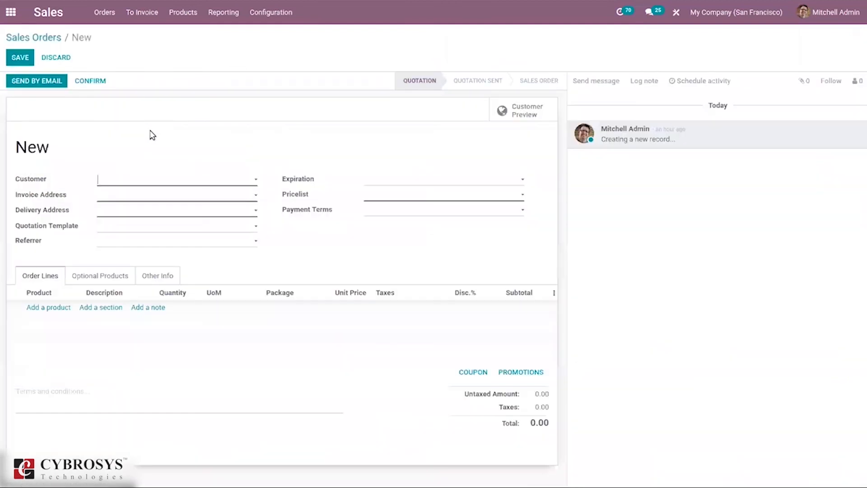
{"action": "left_click", "coordinate": [159, 180]}
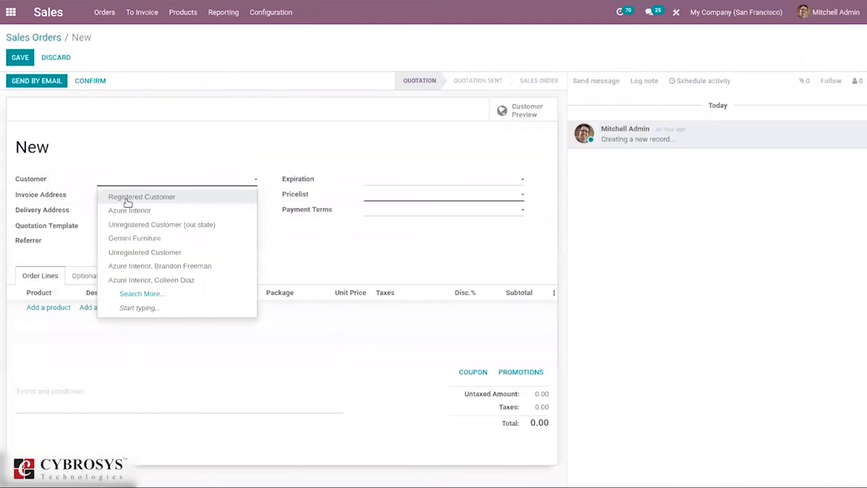
{"action": "left_click", "coordinate": [128, 202]}
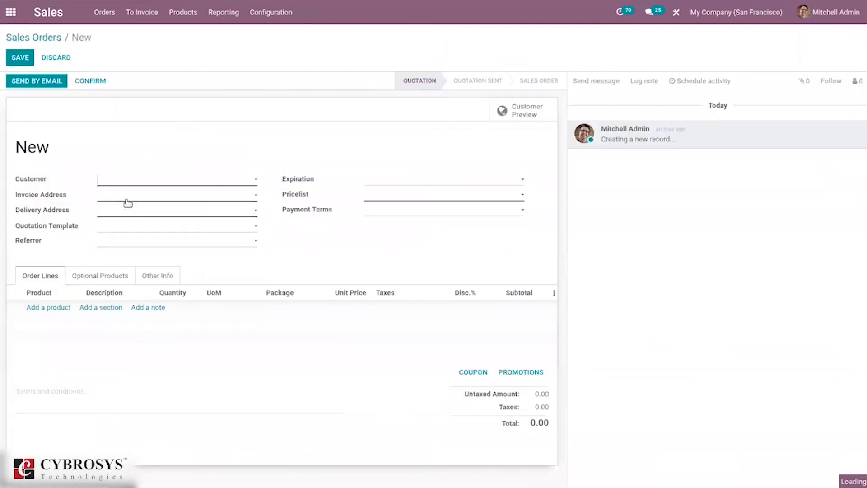
Add one unit of the Lamp product at a unit price of 100 and confirm the sales order
{"action": "left_click", "coordinate": [54, 308]}
{"action": "type", "text": "la"}
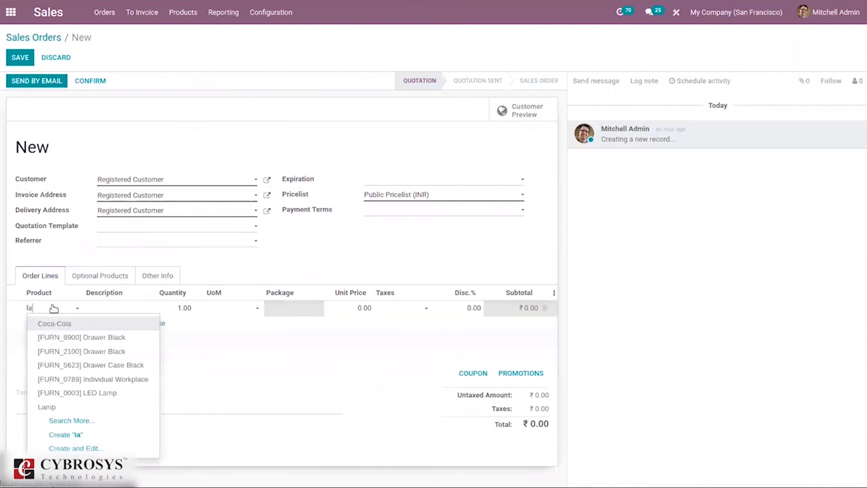
{"action": "left_click", "coordinate": [110, 408]}
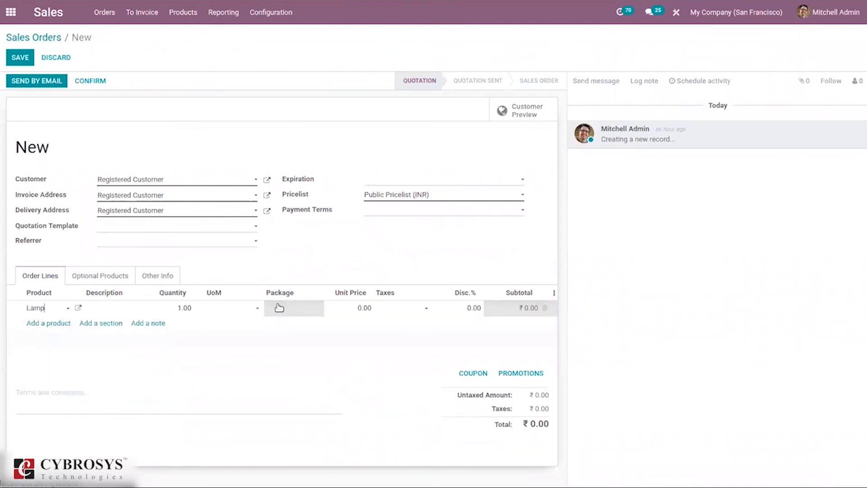
{"action": "left_click", "coordinate": [369, 305]}
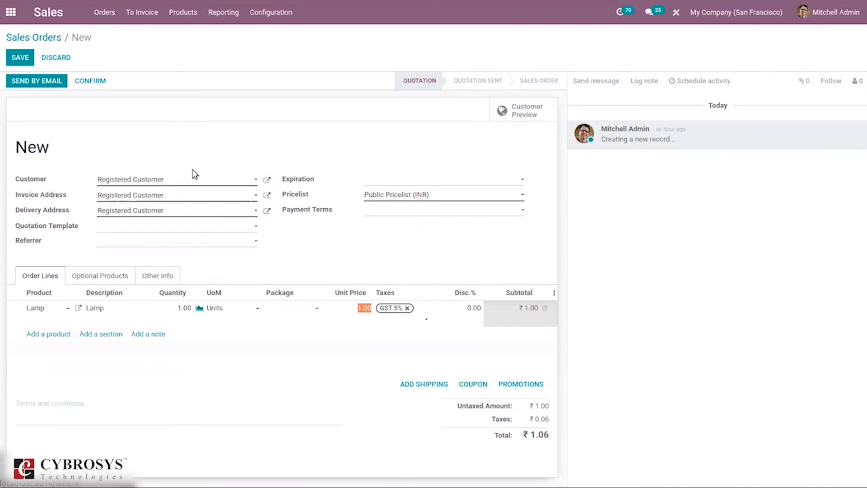
{"action": "type", "text": "1"}
{"action": "left_click", "coordinate": [84, 82]}
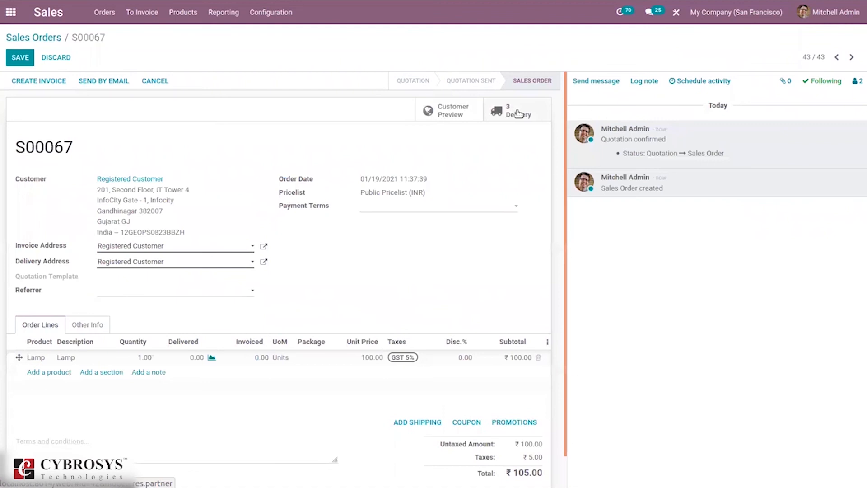
Open the order's transfers and validate the pick from WH/Stock to the packing zone as an immediate transfer
{"action": "left_click", "coordinate": [518, 115]}
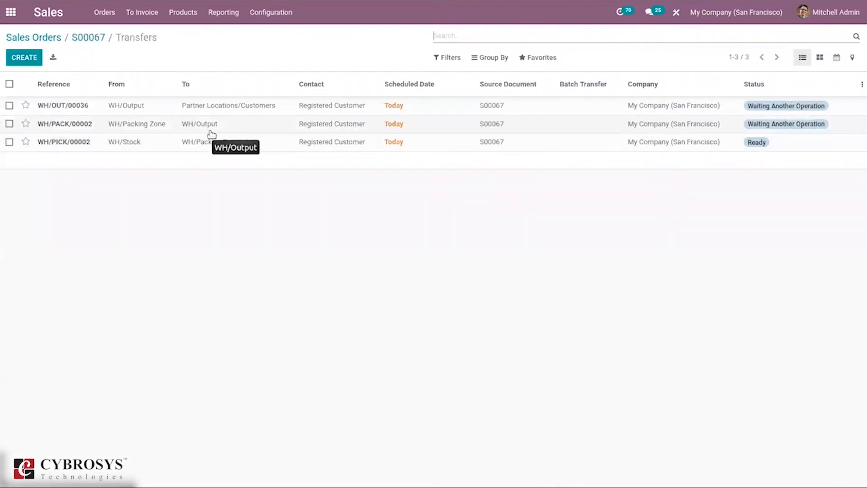
{"action": "left_click", "coordinate": [248, 146]}
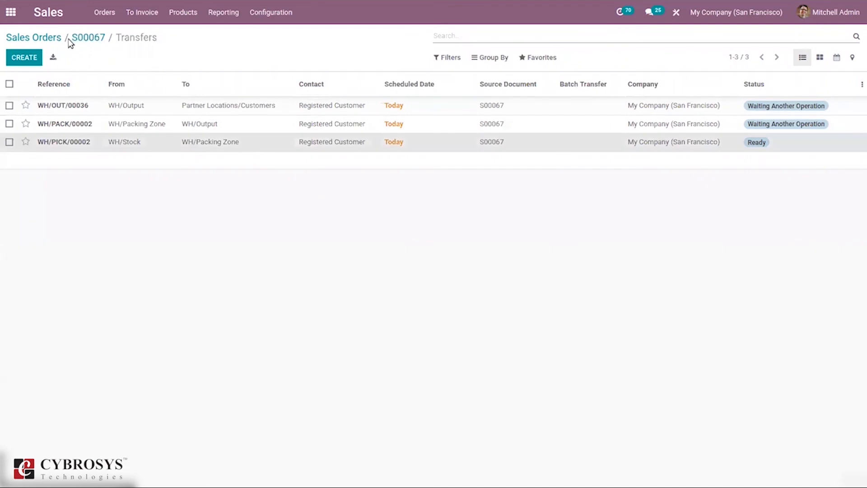
{"action": "left_click", "coordinate": [28, 81]}
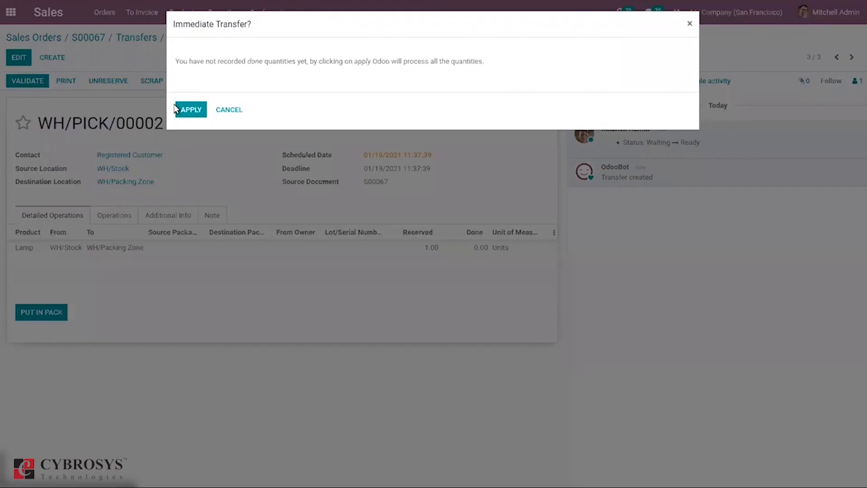
{"action": "left_click", "coordinate": [191, 110]}
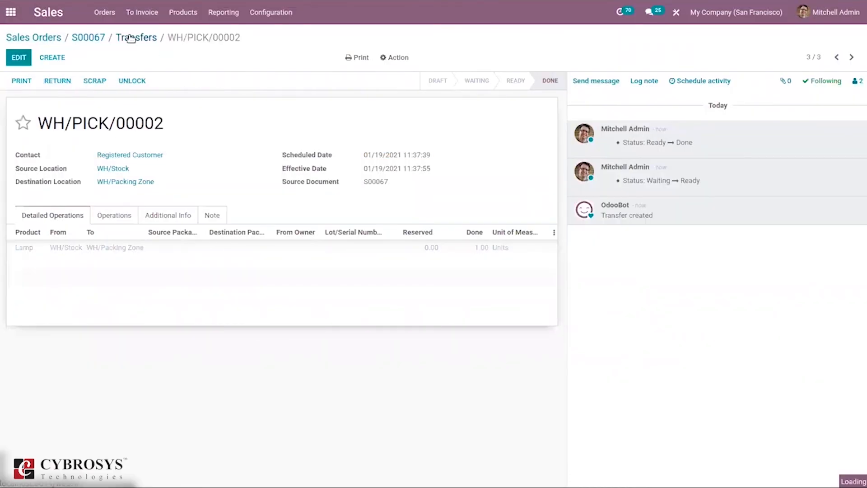
Validate the packing transfer from WH/Packing Zone to WH/Output as an immediate transfer
{"action": "left_click", "coordinate": [122, 37]}
{"action": "left_click", "coordinate": [239, 123]}
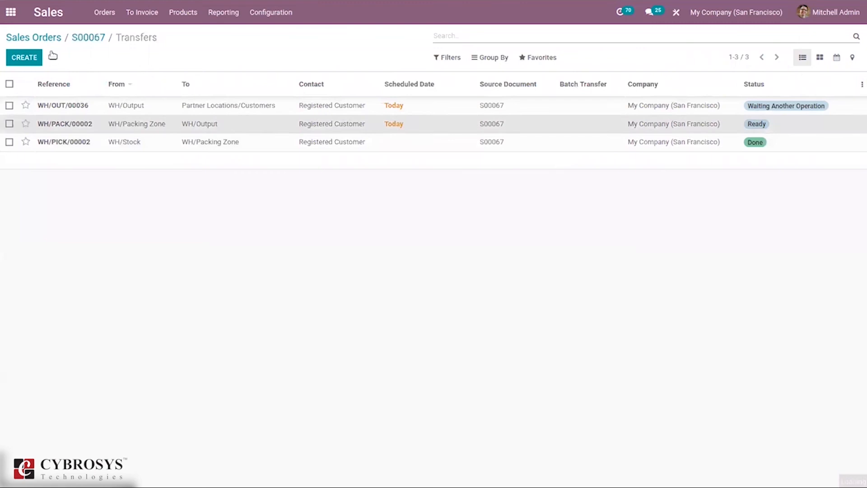
{"action": "left_click", "coordinate": [35, 82]}
{"action": "left_click", "coordinate": [181, 104]}
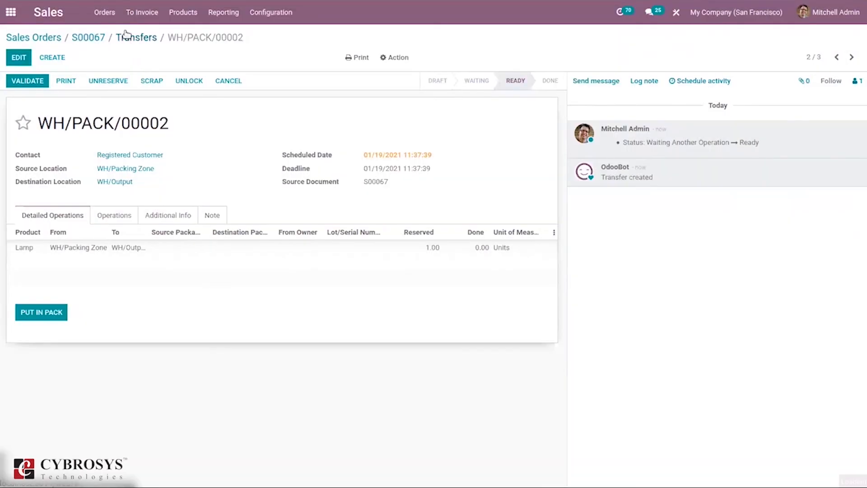
Validate the outgoing delivery from WH/Output to the customer, and start creating the sales order's invoice
{"action": "left_click", "coordinate": [130, 39]}
{"action": "left_click", "coordinate": [162, 111]}
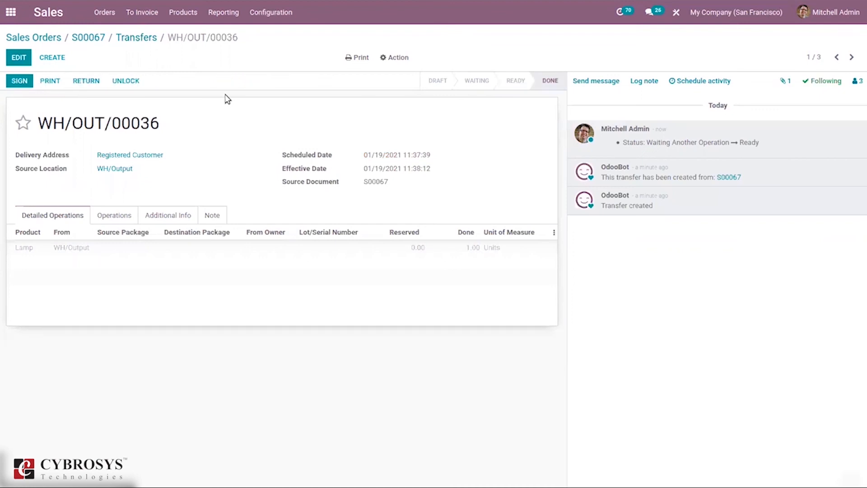
{"action": "left_click", "coordinate": [127, 37]}
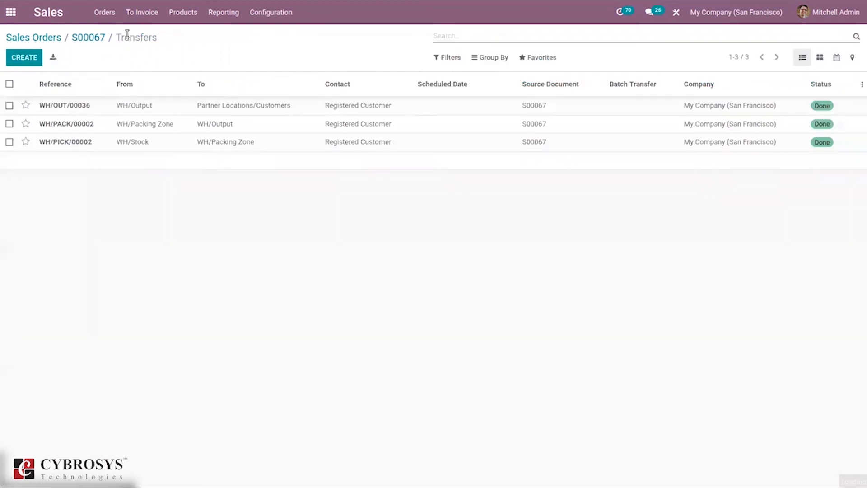
{"action": "left_click", "coordinate": [77, 38]}
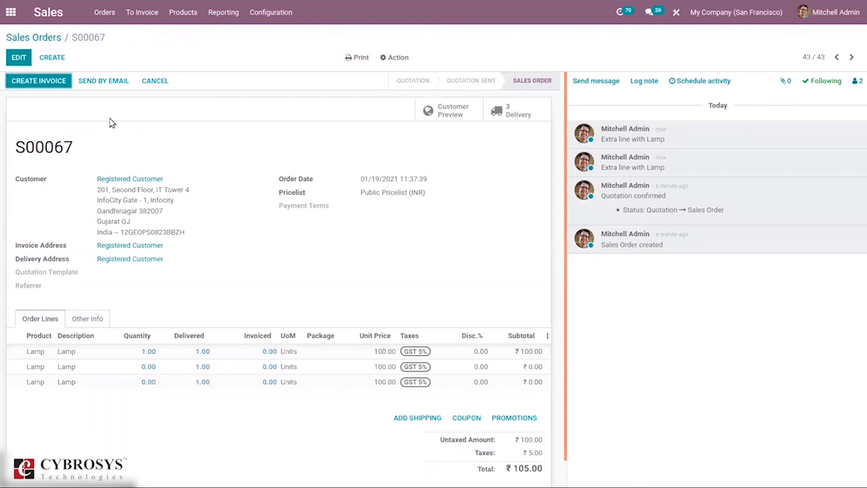
{"action": "left_click", "coordinate": [55, 88]}
Switch to the Inventory app and examine the Lamp product's entries in the inventory valuation report
{"action": "left_click", "coordinate": [6, 15]}
{"action": "type", "text": "in"}
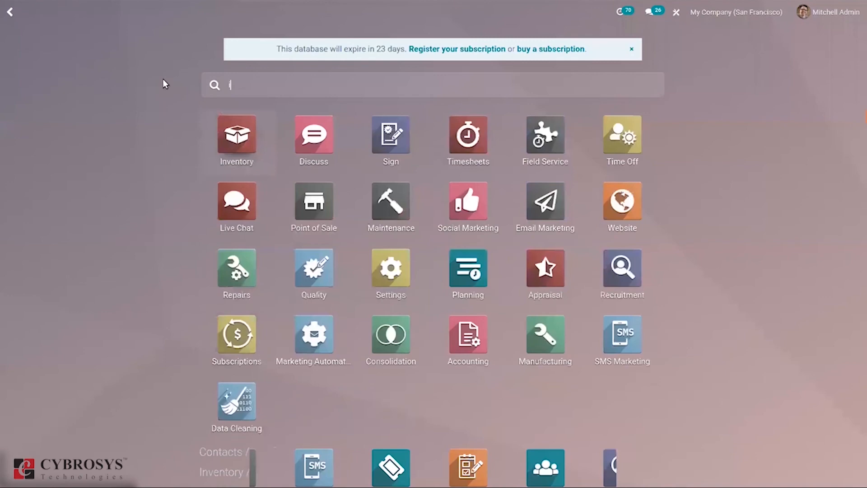
{"action": "left_click", "coordinate": [256, 152]}
{"action": "left_click", "coordinate": [253, 12]}
{"action": "left_click", "coordinate": [275, 91]}
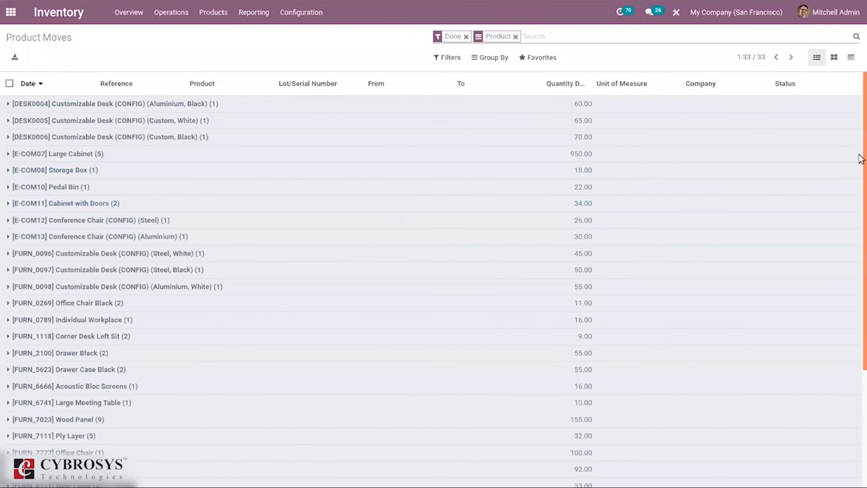
{"action": "left_click_drag", "start_coordinate": [862, 158], "coordinate": [857, 134]}
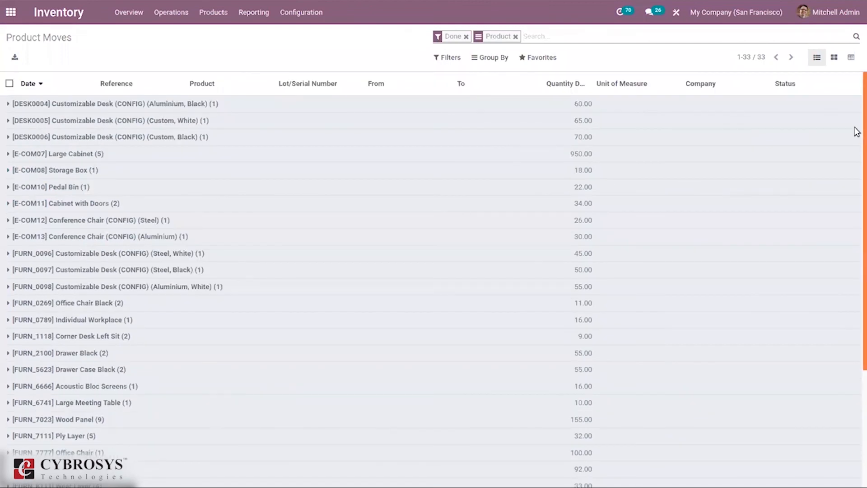
{"action": "left_click", "coordinate": [253, 13]}
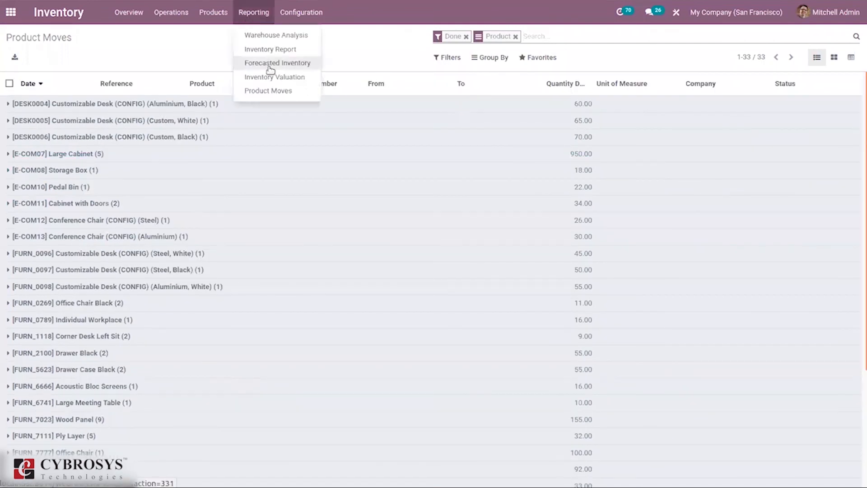
{"action": "left_click", "coordinate": [273, 80]}
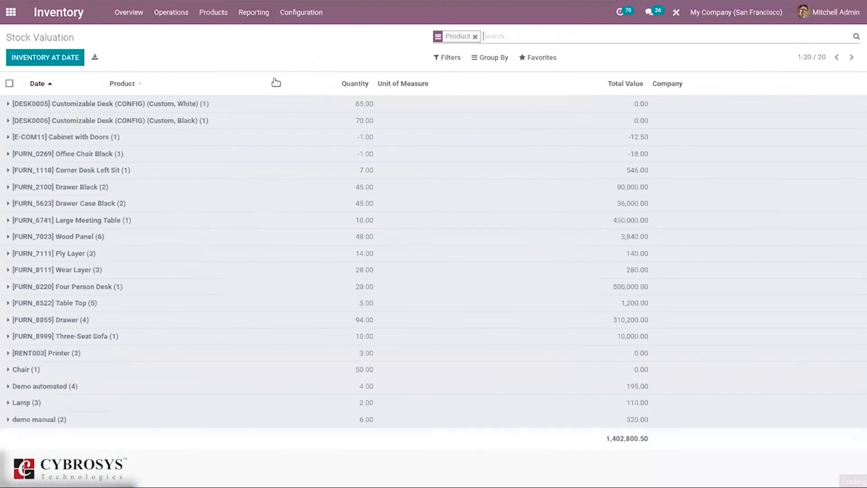
{"action": "left_click", "coordinate": [21, 408]}
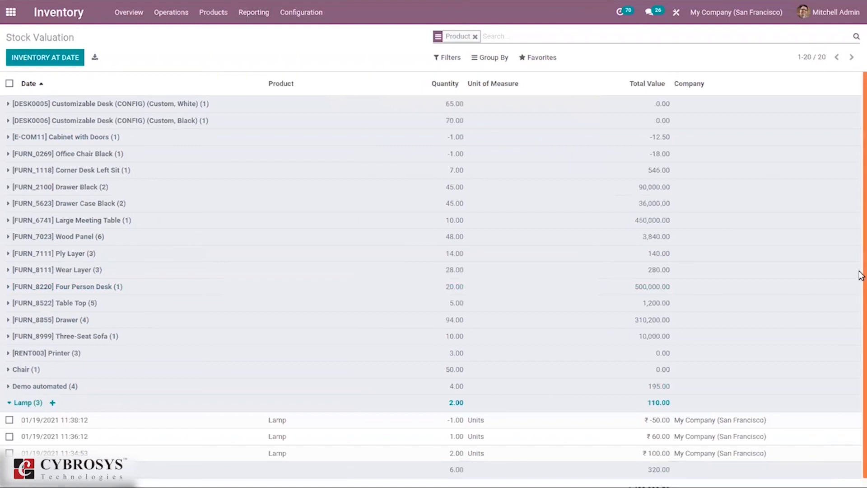
{"action": "scroll", "coordinate": [861, 428], "scroll_direction": "down", "scroll_amount": 1}
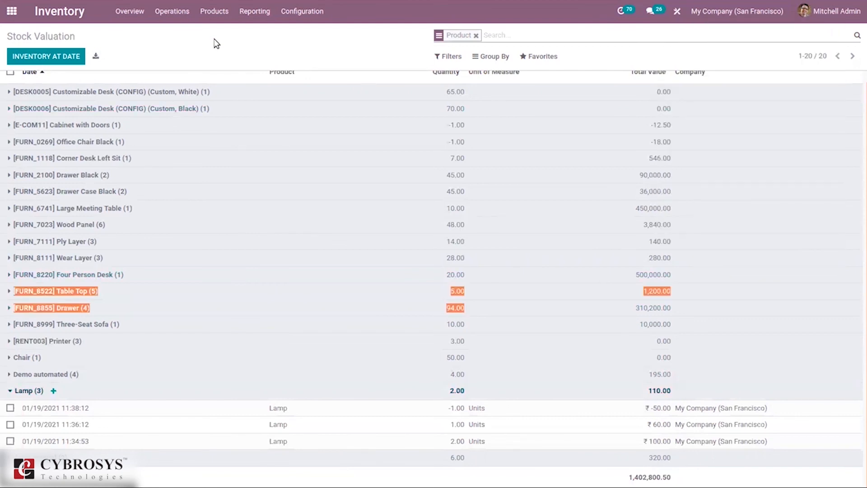
Switch back to the Sales app and create another quotation for Registered Customer
{"action": "left_click", "coordinate": [11, 11]}
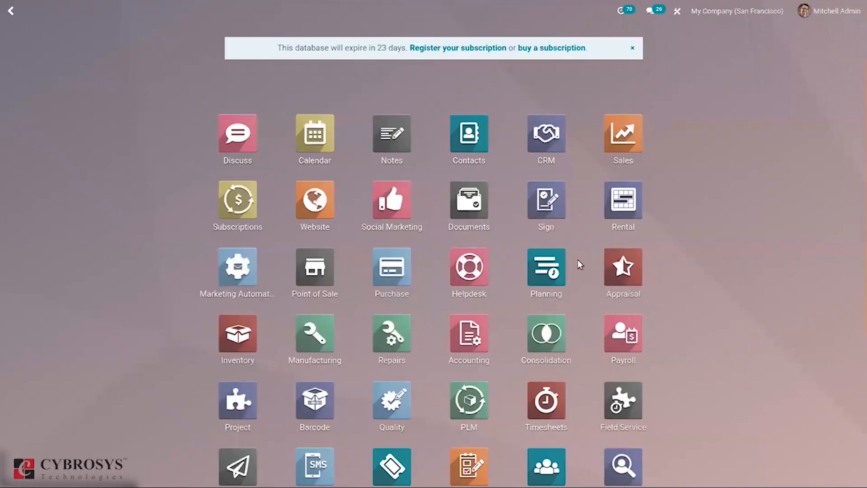
{"action": "type", "text": "sa"}
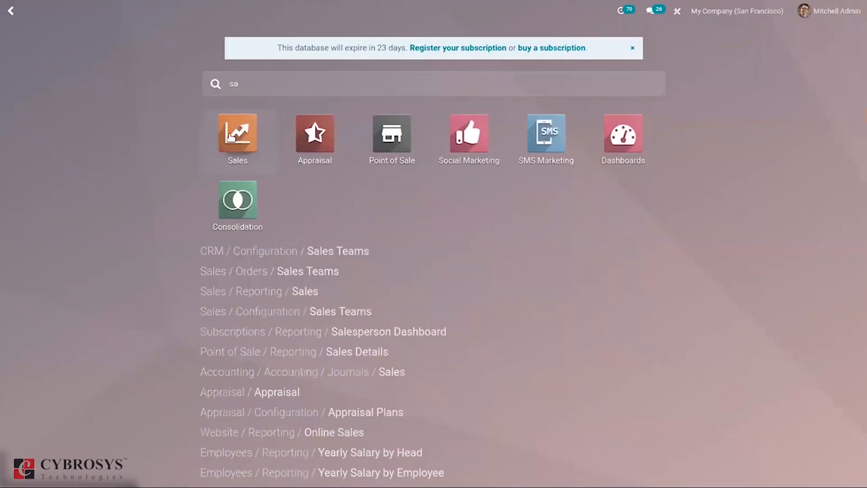
{"action": "left_click", "coordinate": [230, 137]}
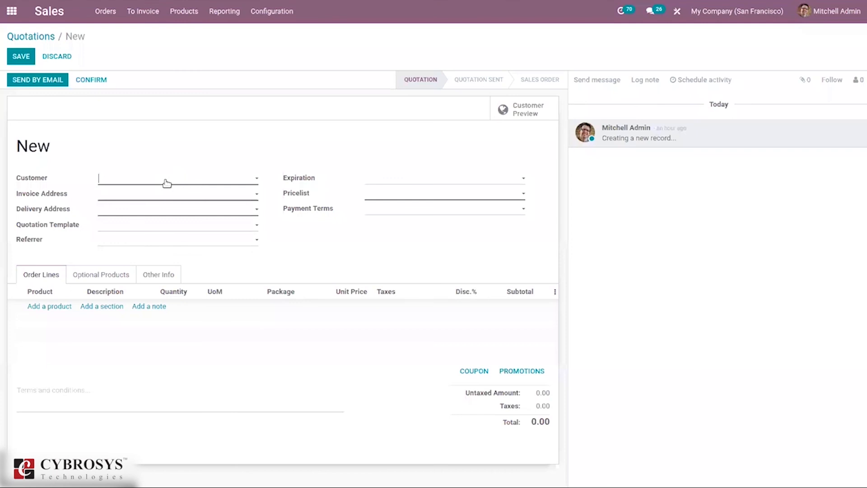
{"action": "left_click", "coordinate": [165, 181]}
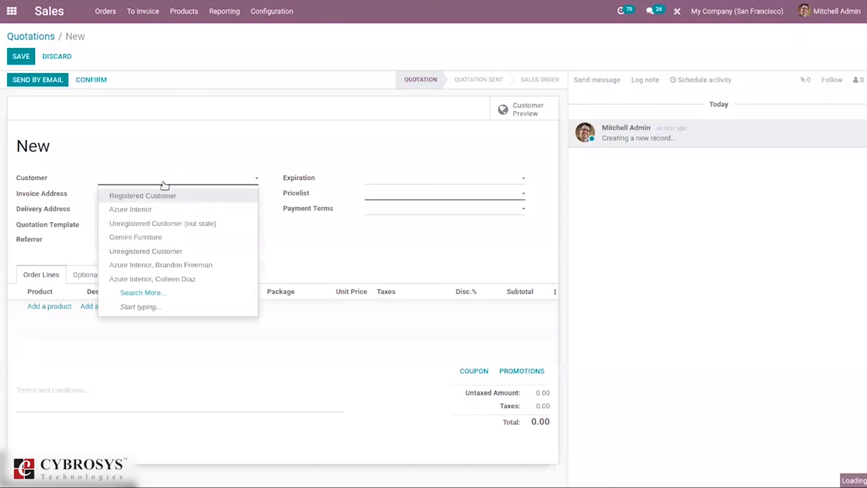
{"action": "left_click", "coordinate": [155, 196]}
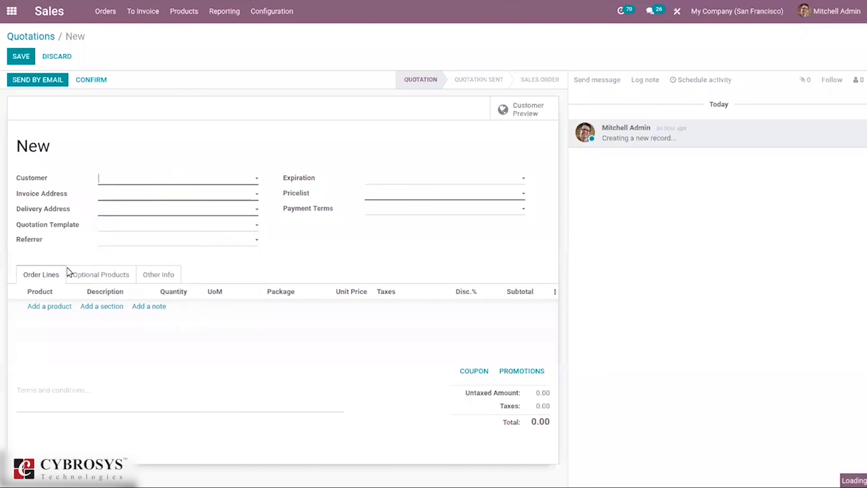
Add the Lamp product to the quotation with a quantity of 2 and confirm it as a sales order
{"action": "left_click", "coordinate": [36, 307]}
{"action": "type", "text": "la"}
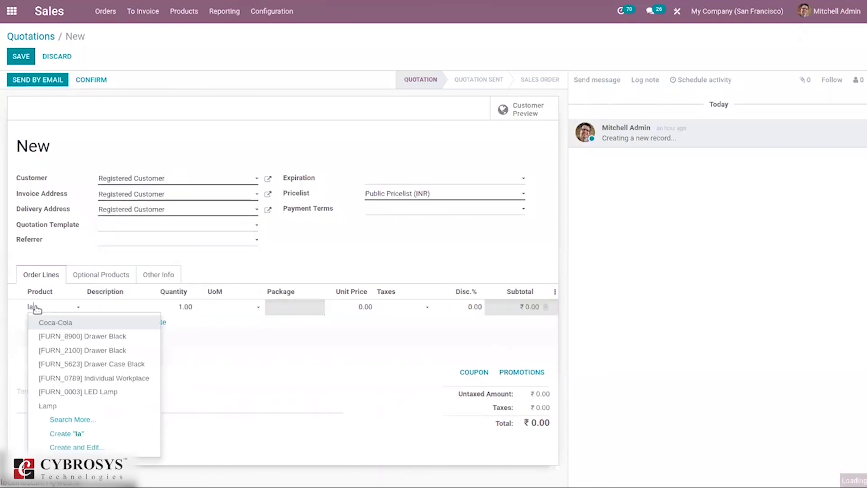
{"action": "left_click", "coordinate": [96, 406]}
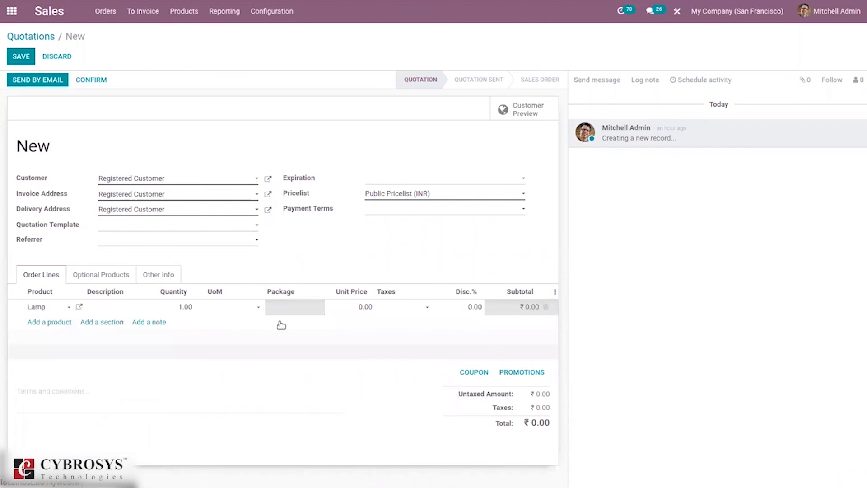
{"action": "left_click", "coordinate": [365, 307]}
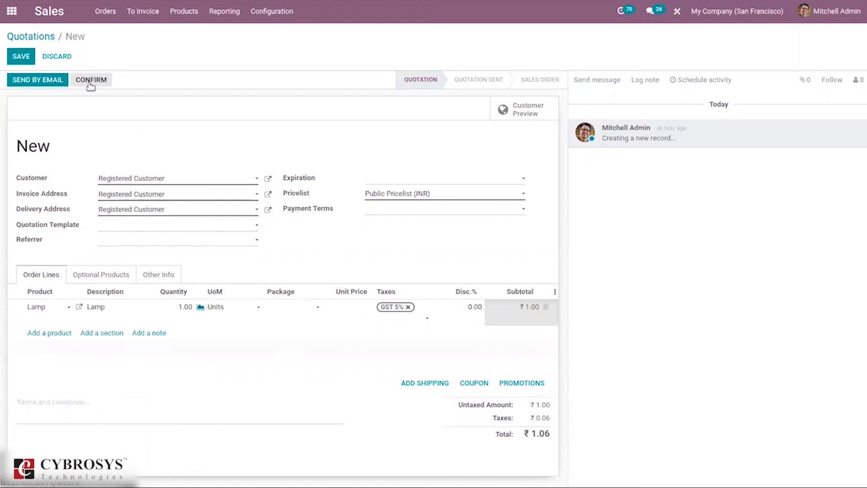
{"action": "left_click", "coordinate": [184, 306]}
{"action": "type", "text": "2"}
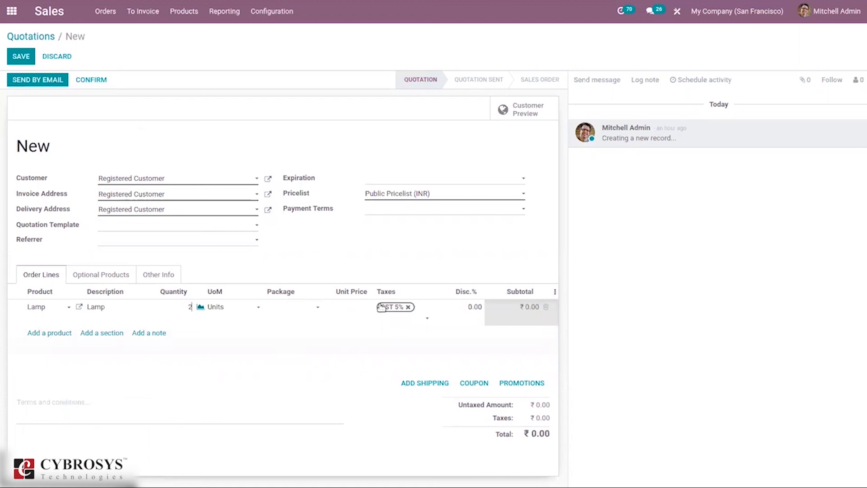
{"action": "left_click", "coordinate": [78, 82]}
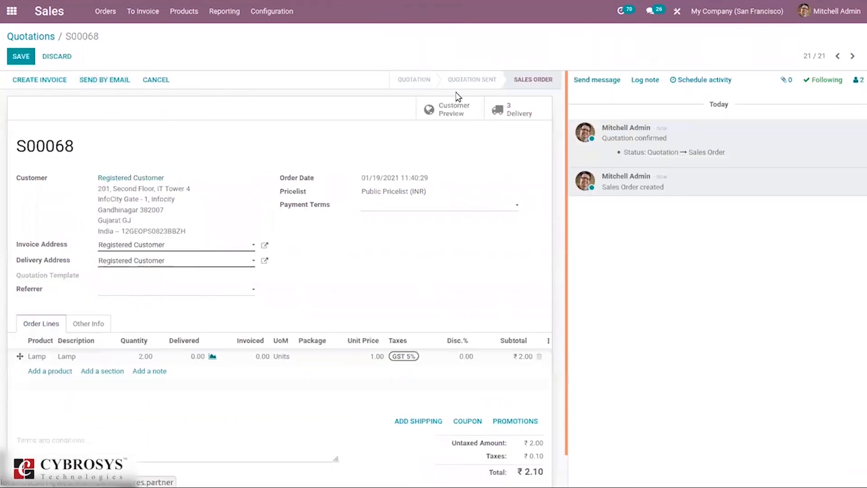
Open the order's deliveries and validate the pick transfer from WH/Stock to WH/Packing Zone as an immediate transfer
{"action": "left_click", "coordinate": [510, 113]}
{"action": "left_click", "coordinate": [151, 143]}
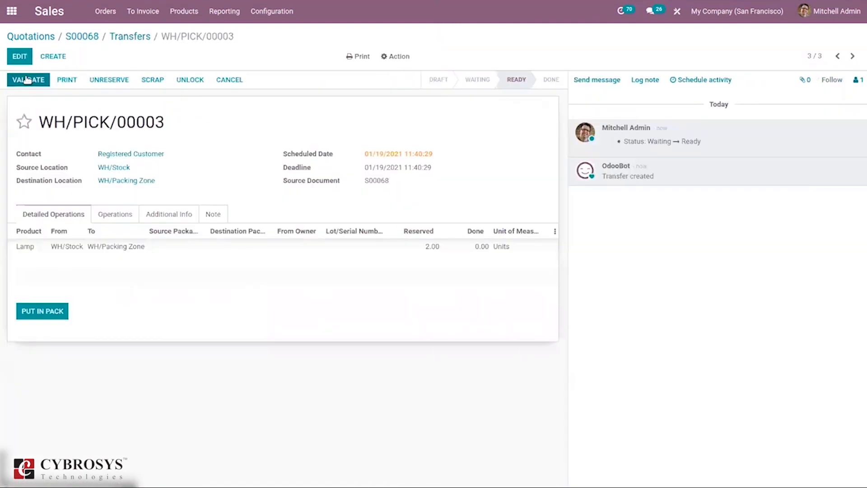
{"action": "left_click", "coordinate": [26, 77]}
{"action": "left_click", "coordinate": [197, 109]}
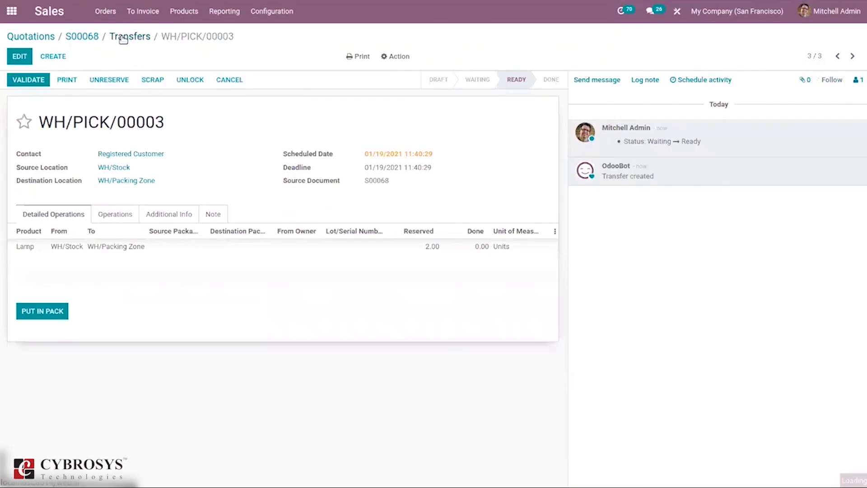
Validate the order's pack transfer from WH/Packing Zone to WH/Output as an immediate transfer
{"action": "left_click", "coordinate": [123, 38]}
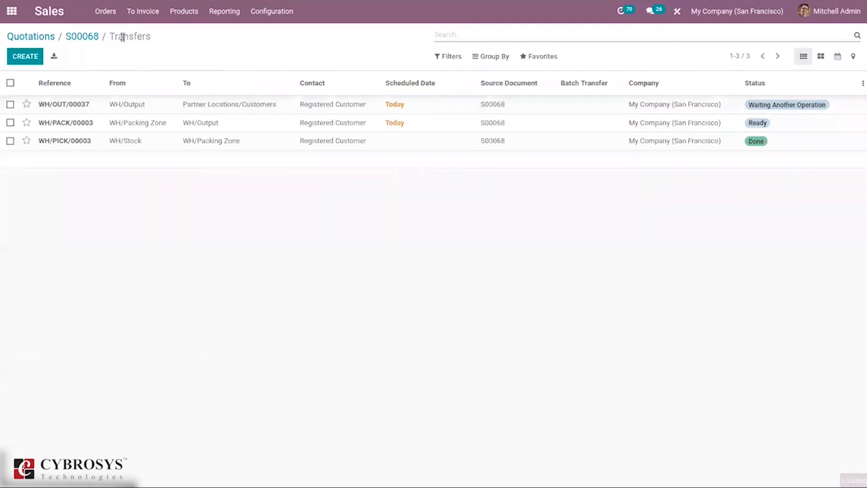
{"action": "left_click", "coordinate": [127, 122]}
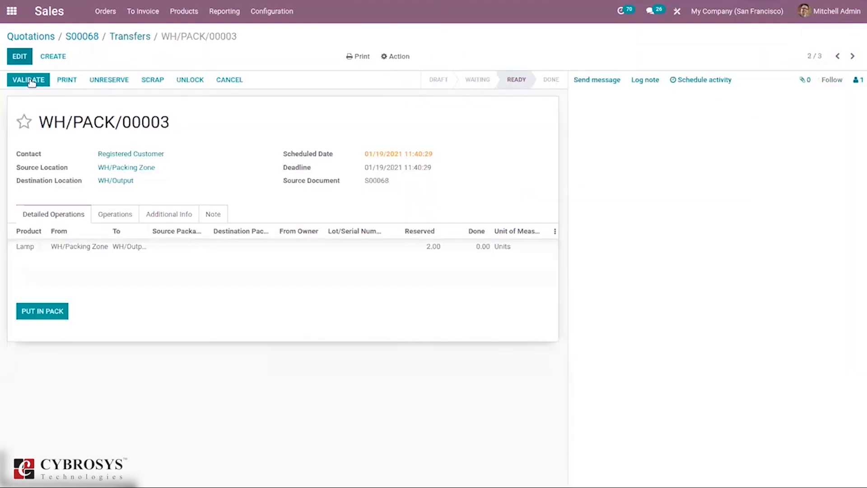
{"action": "left_click", "coordinate": [29, 81]}
{"action": "left_click", "coordinate": [193, 108]}
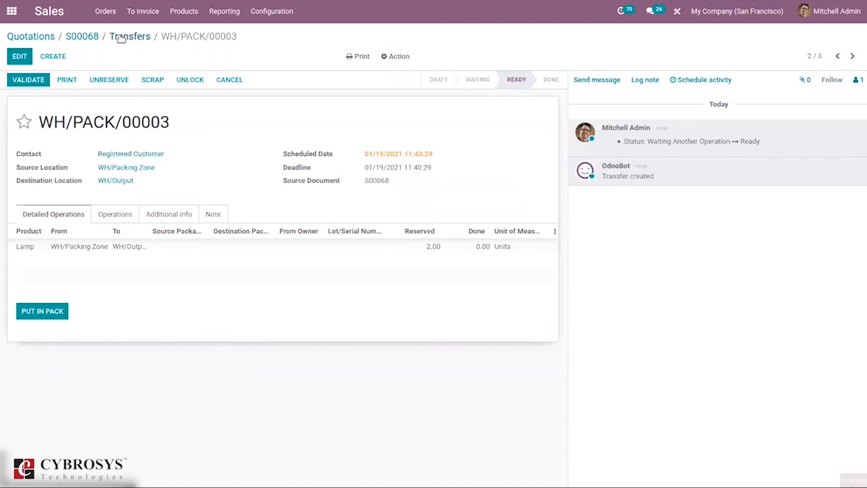
Validate the order's delivery from WH/Output to the customer as an immediate transfer, and return to the sales order
{"action": "left_click", "coordinate": [121, 37]}
{"action": "left_click", "coordinate": [89, 104]}
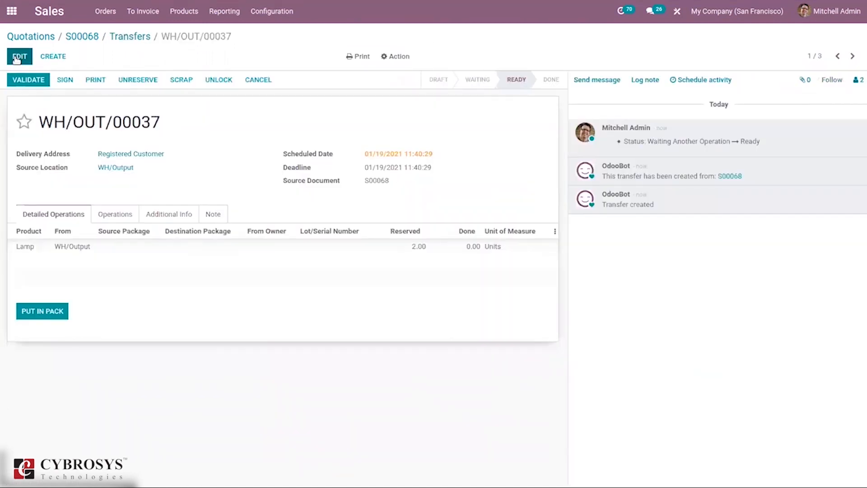
{"action": "left_click", "coordinate": [36, 79]}
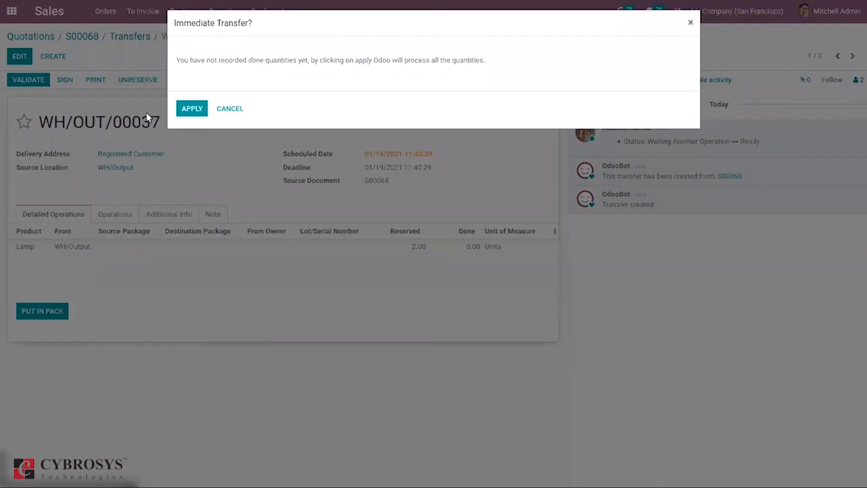
{"action": "left_click", "coordinate": [194, 112]}
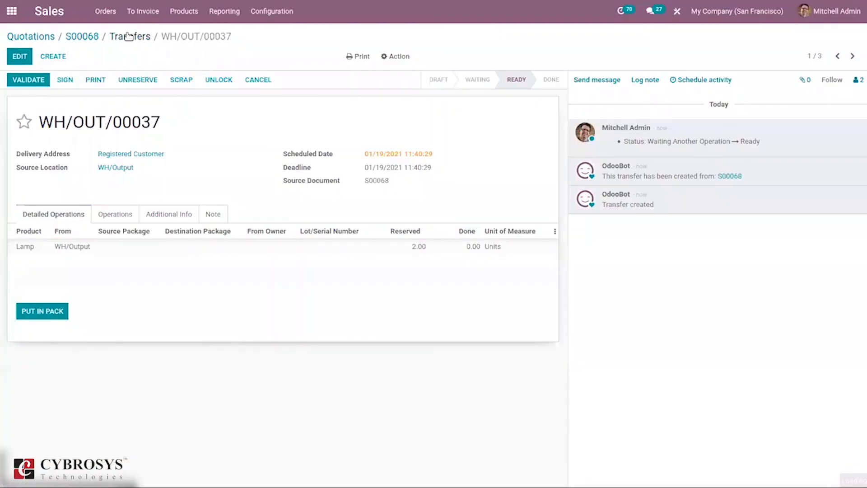
{"action": "left_click", "coordinate": [129, 36]}
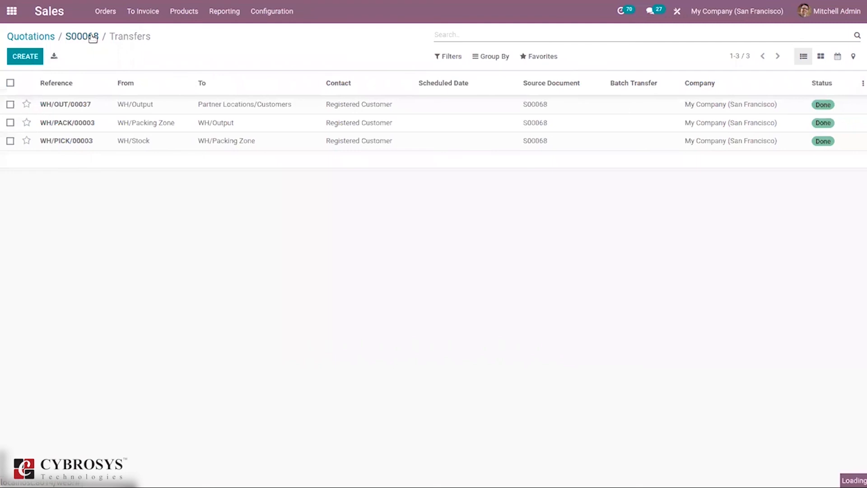
{"action": "left_click", "coordinate": [92, 37]}
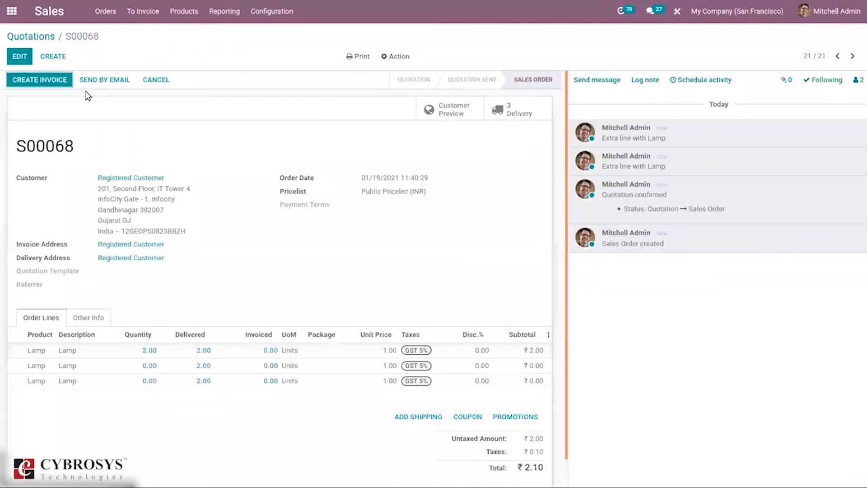
Switch to the Inventory app and examine the valuation entries of the Lamp product in the inventory valuation report
{"action": "left_click", "coordinate": [8, 7]}
{"action": "type", "text": "in"}
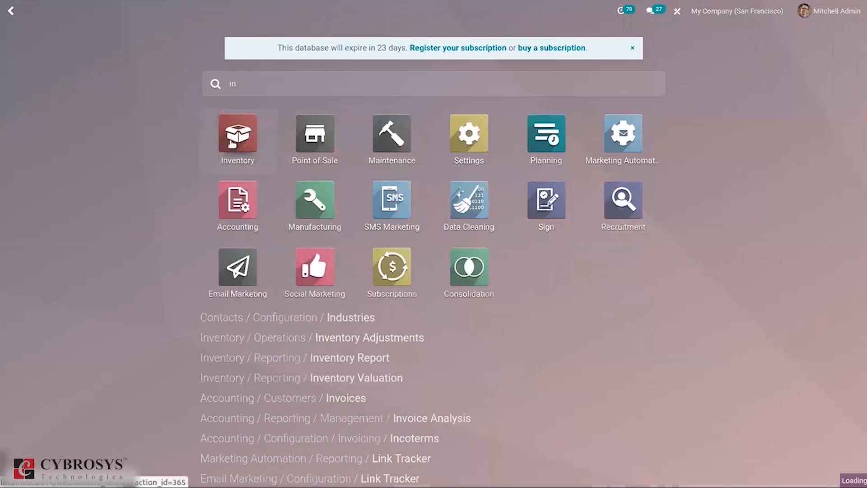
{"action": "left_click", "coordinate": [232, 143]}
{"action": "left_click", "coordinate": [254, 11]}
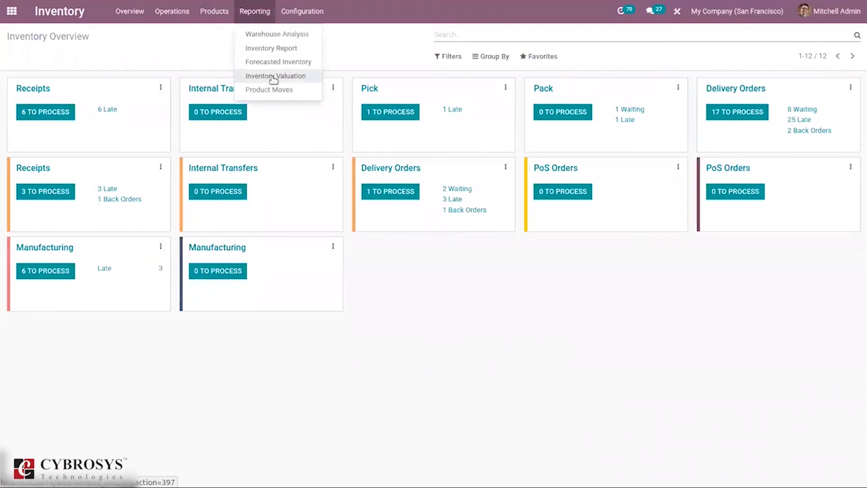
{"action": "left_click", "coordinate": [270, 77]}
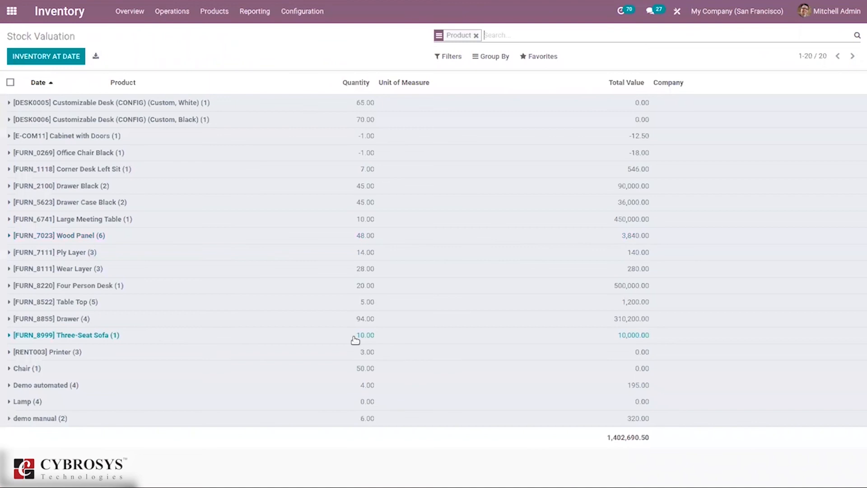
{"action": "left_click", "coordinate": [148, 404]}
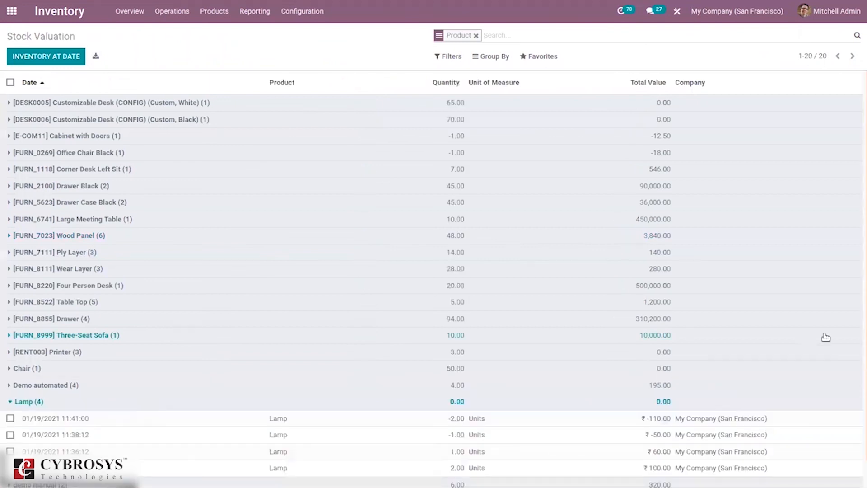
{"action": "left_click_drag", "start_coordinate": [863, 304], "coordinate": [862, 425]}
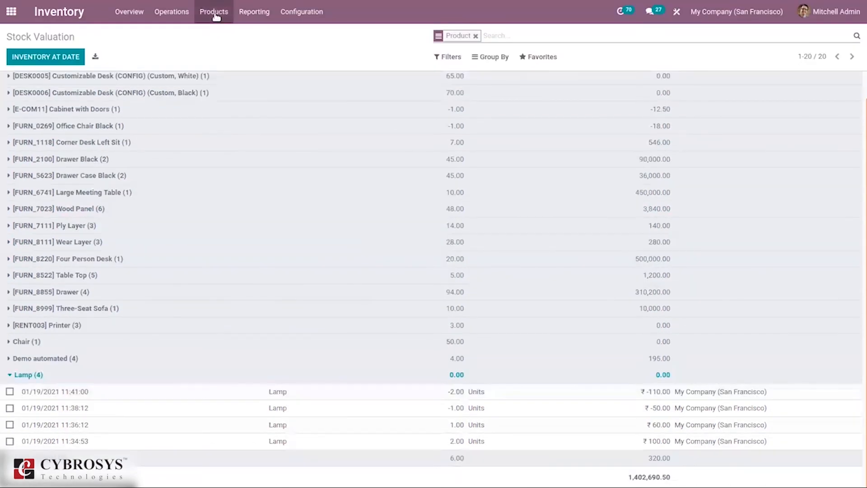
Search the products for "la" and open the Lamp product to check its cost
{"action": "left_click", "coordinate": [216, 15]}
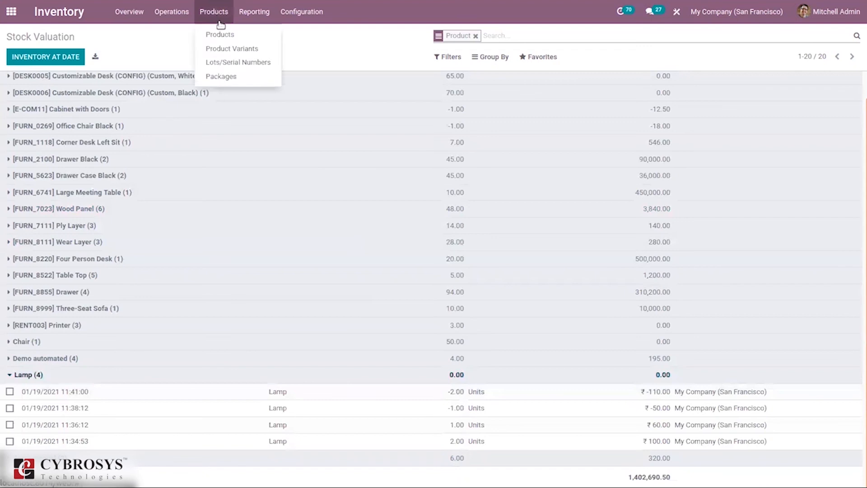
{"action": "left_click", "coordinate": [227, 39]}
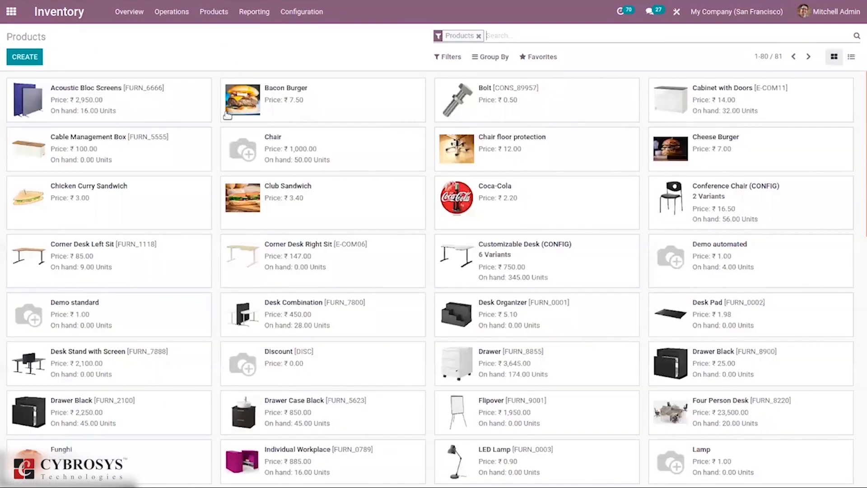
{"action": "type", "text": "la"}
{"action": "left_click", "coordinate": [557, 51]}
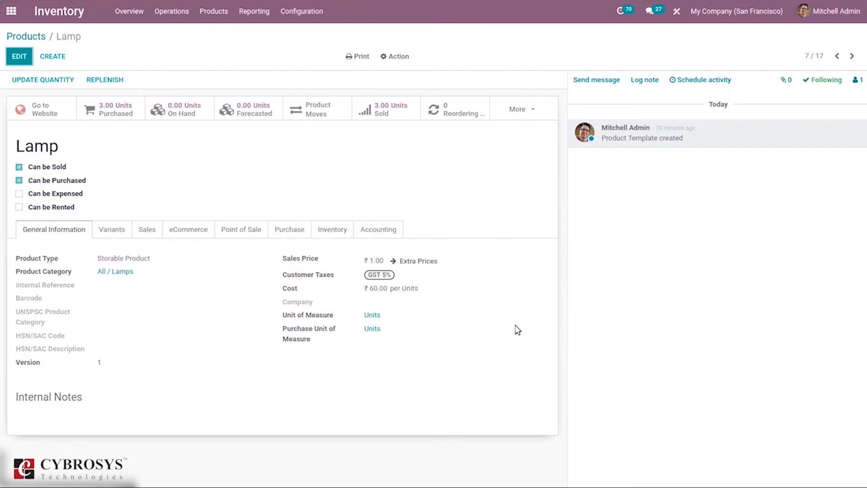
{"action": "right_click", "coordinate": [539, 405]}
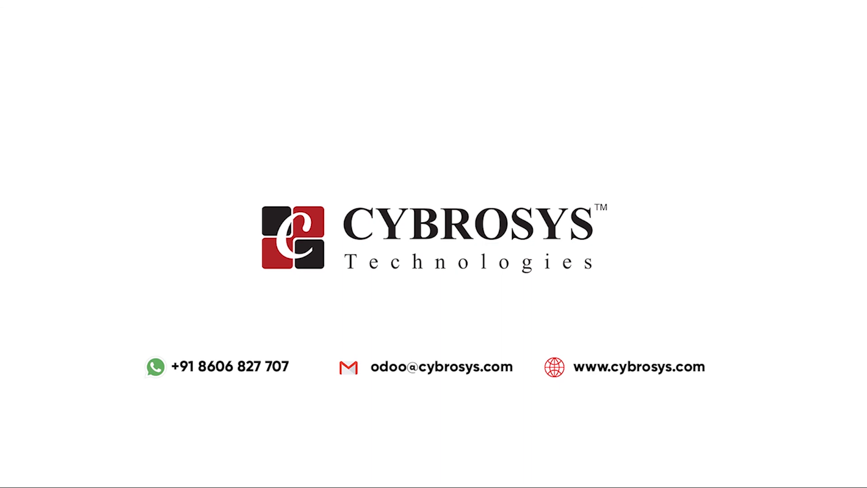